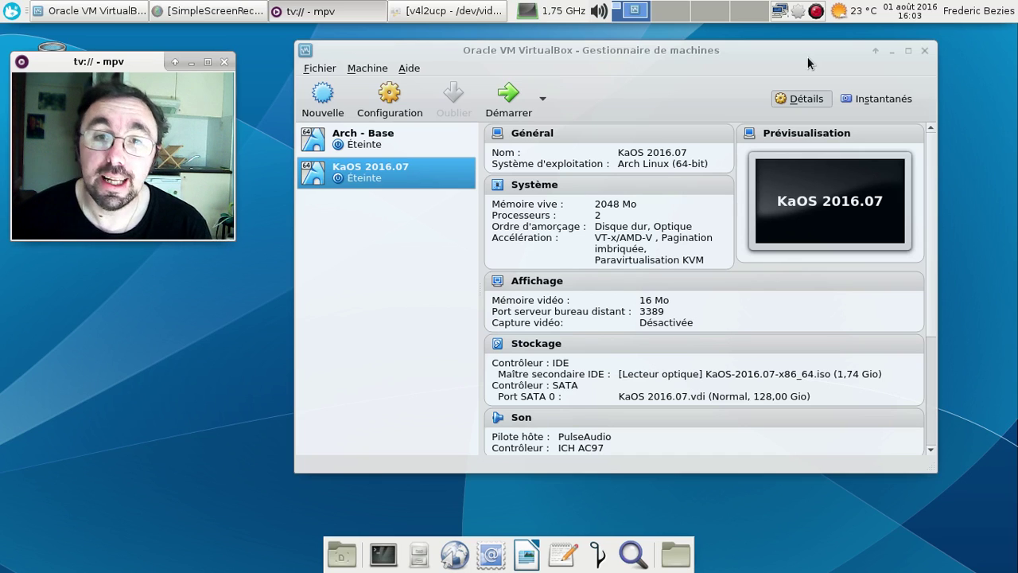
Start the KaOS 2016.07 virtual machine, boot KaOS Linux and log in to the Plasma session with the account password.
click(509, 105)
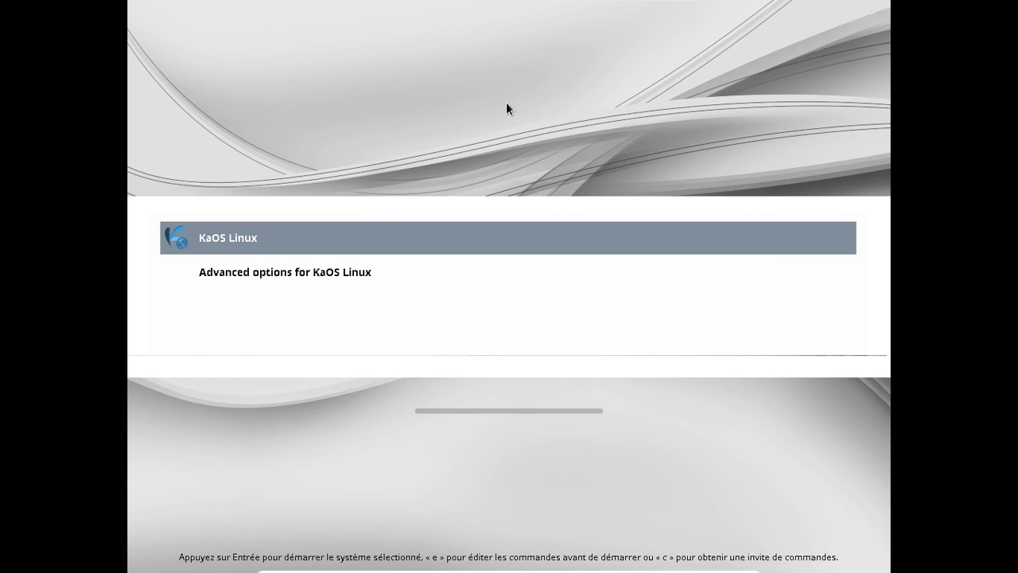
key(Return)
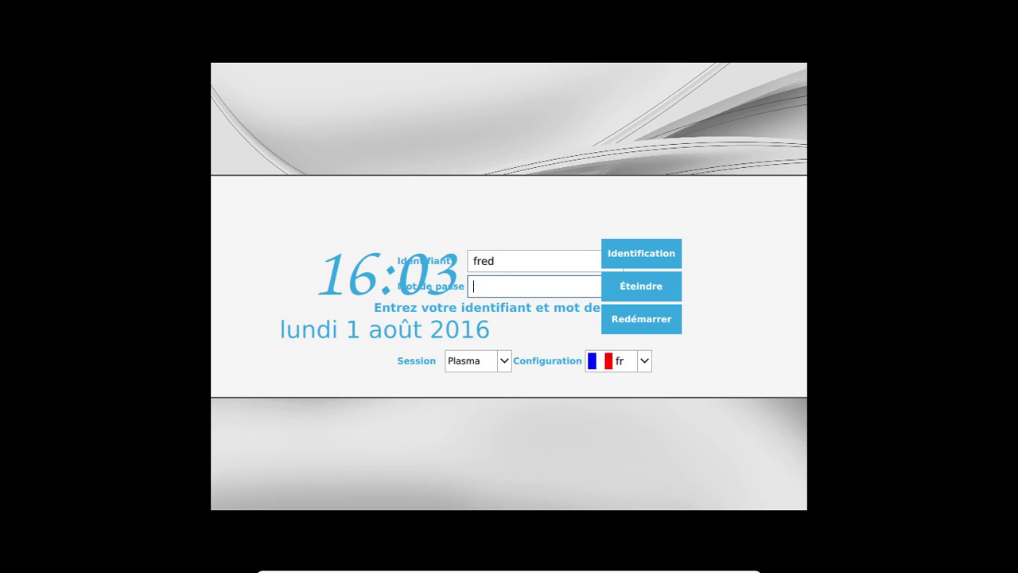
text(********)
key(Return)
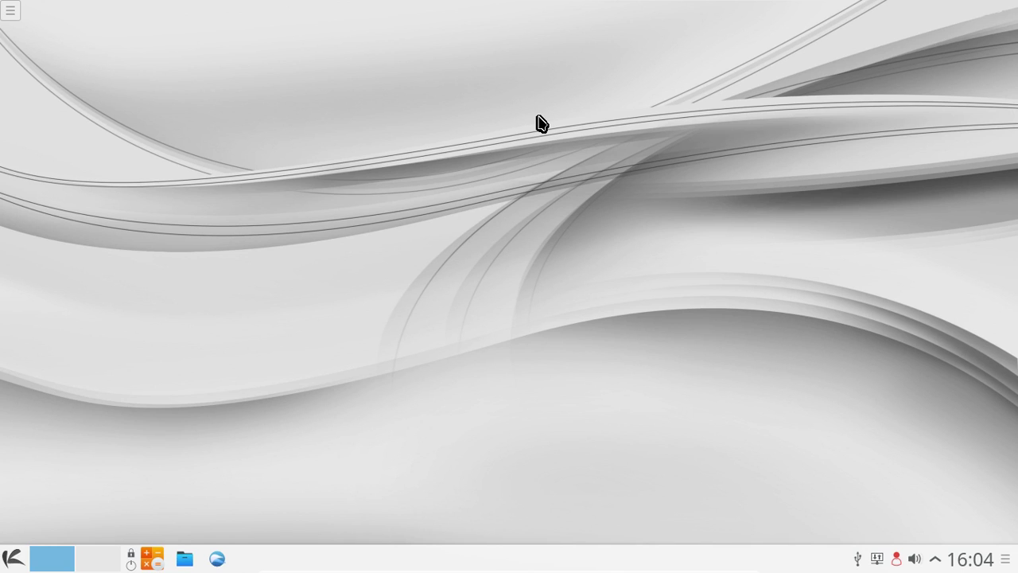
Inspect the hidden status and notification items, the actions offered by octopi-notifier, and the active network connections.
click(935, 559)
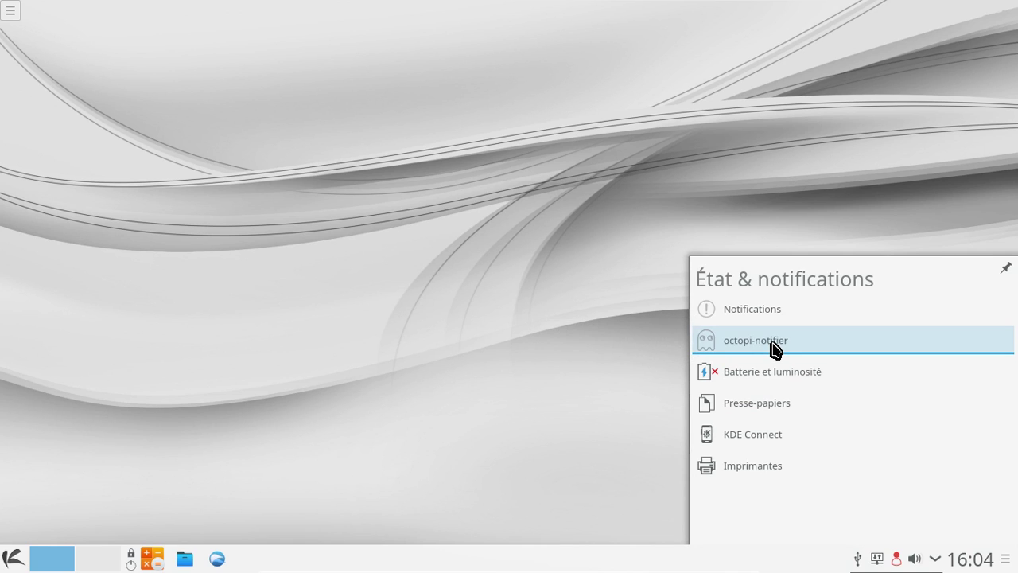
scroll(829, 498, up, 2)
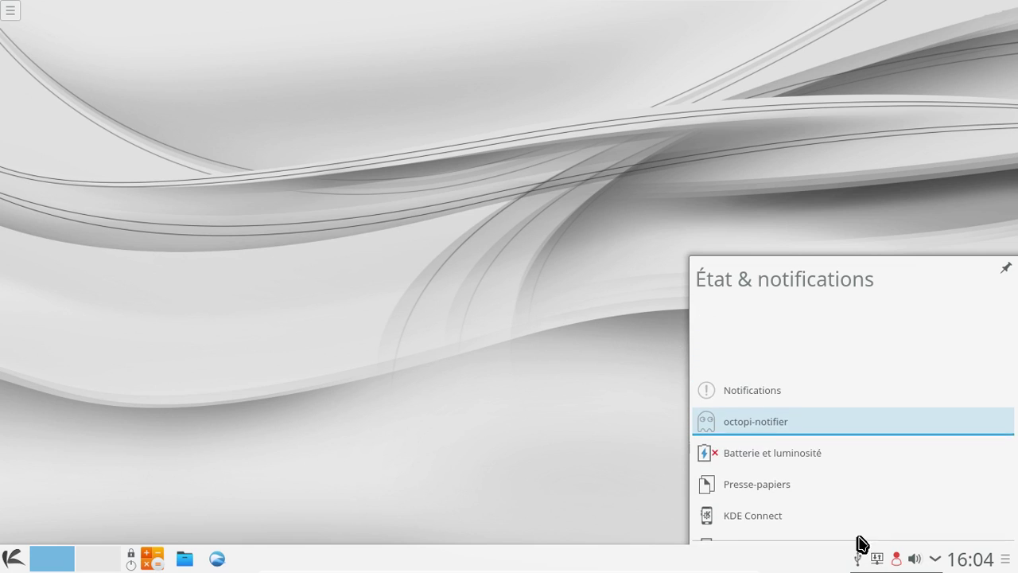
right_click(786, 351)
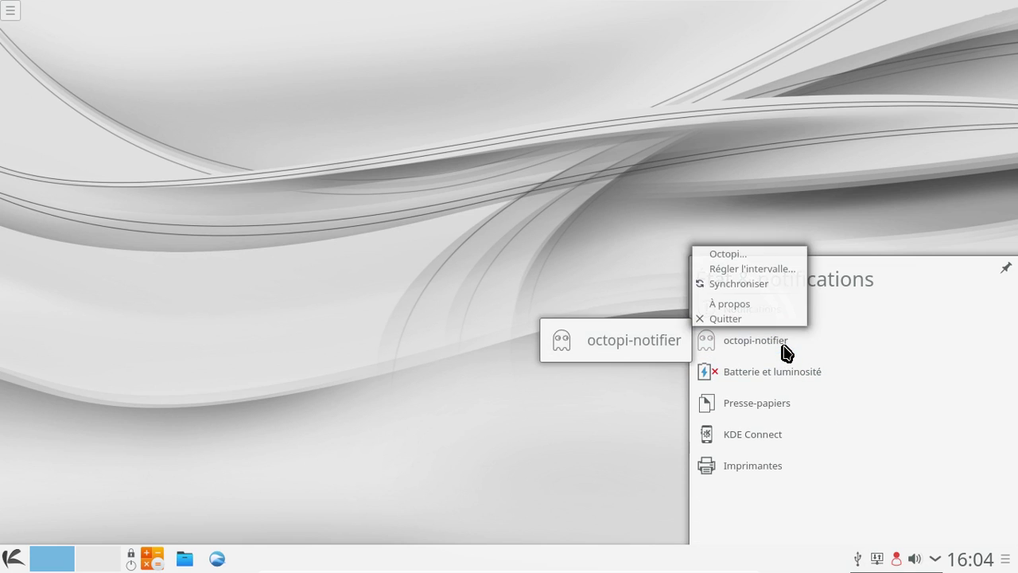
click(653, 355)
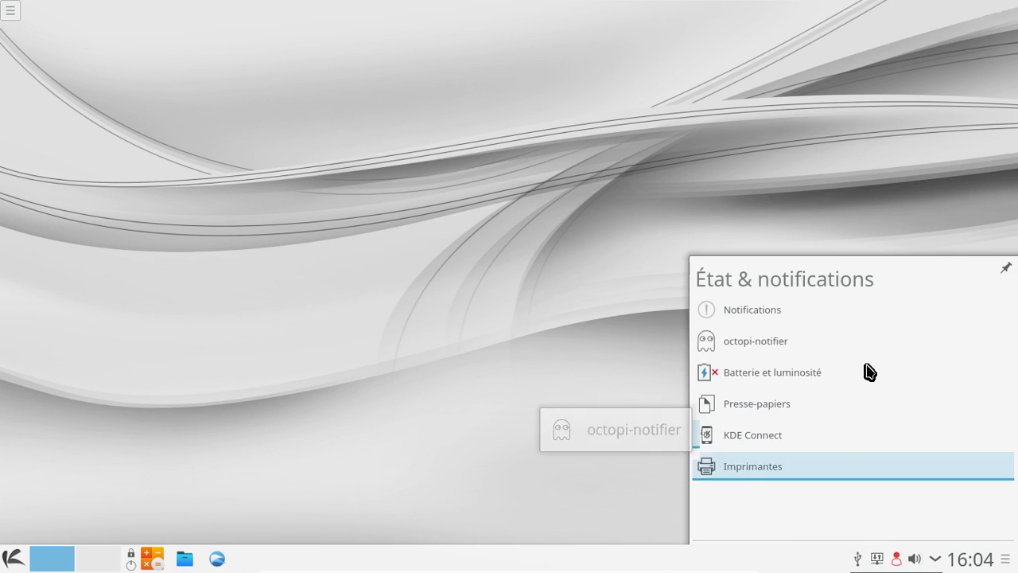
click(642, 283)
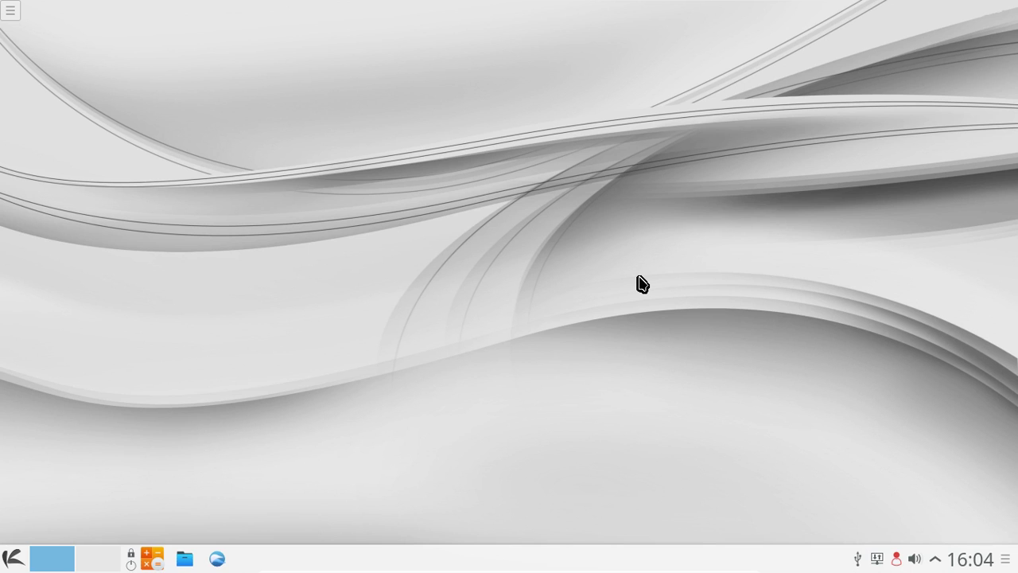
click(878, 560)
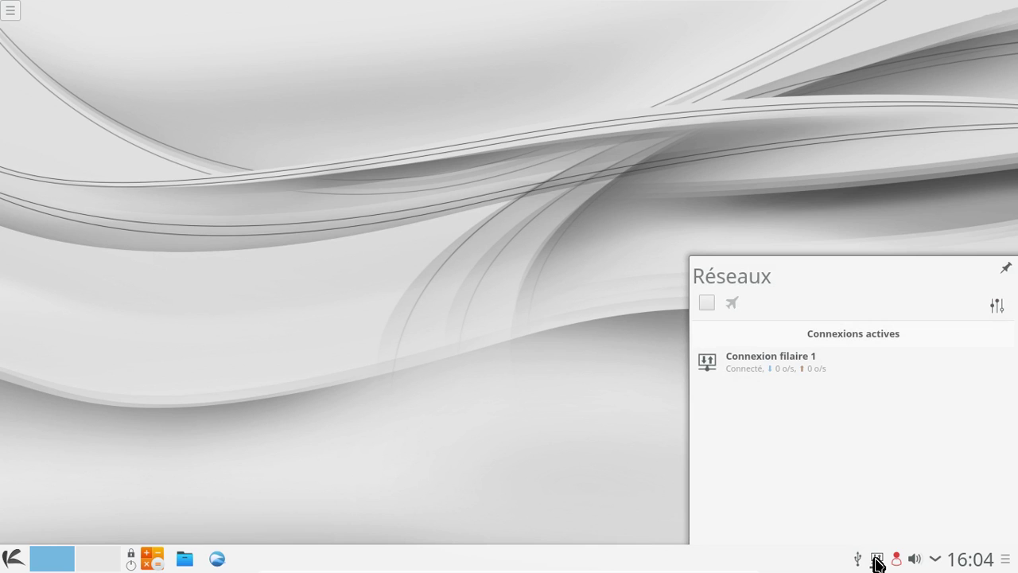
click(878, 560)
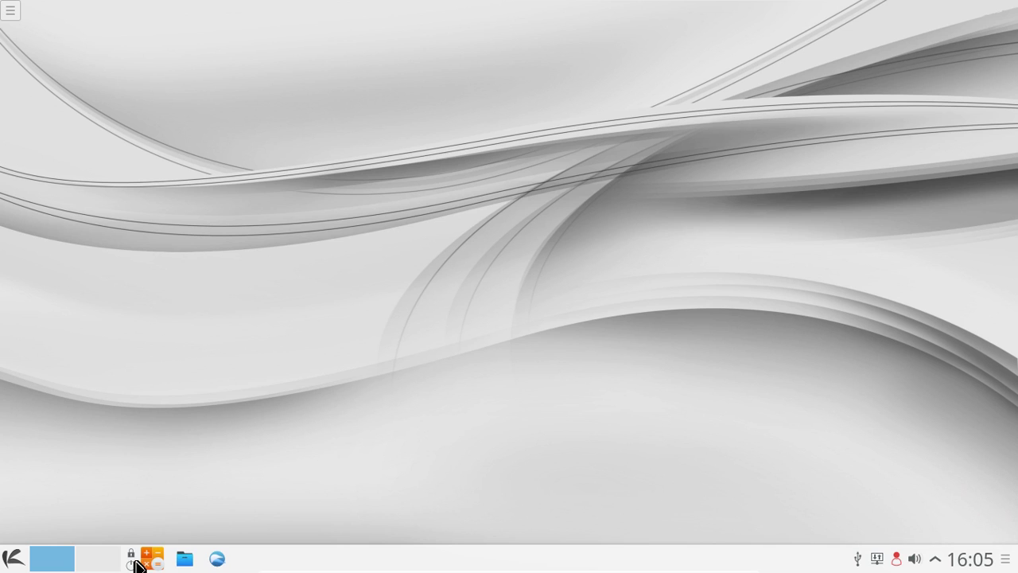
View the home folder in the Dolphin file manager and close it.
click(176, 560)
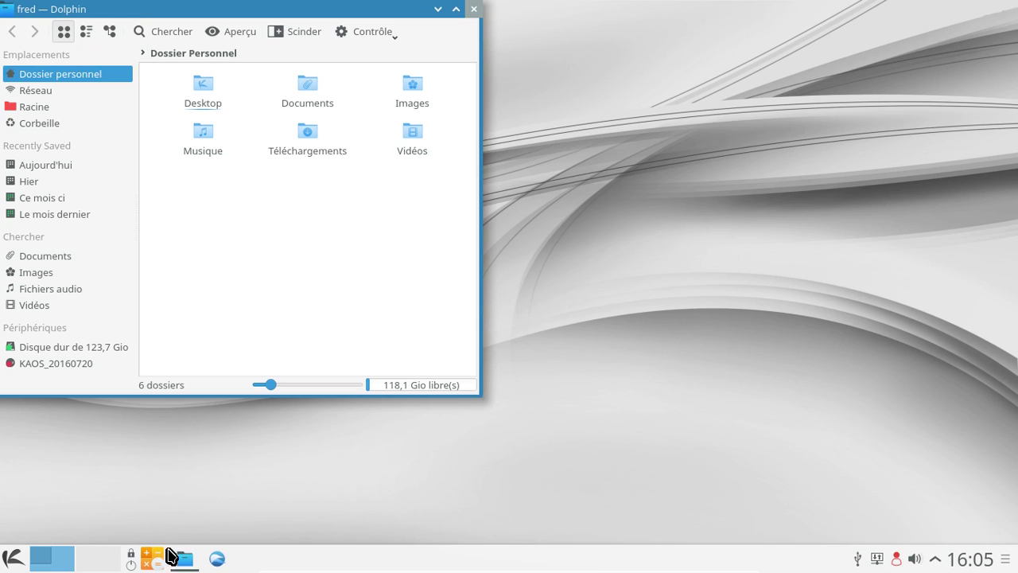
click(472, 11)
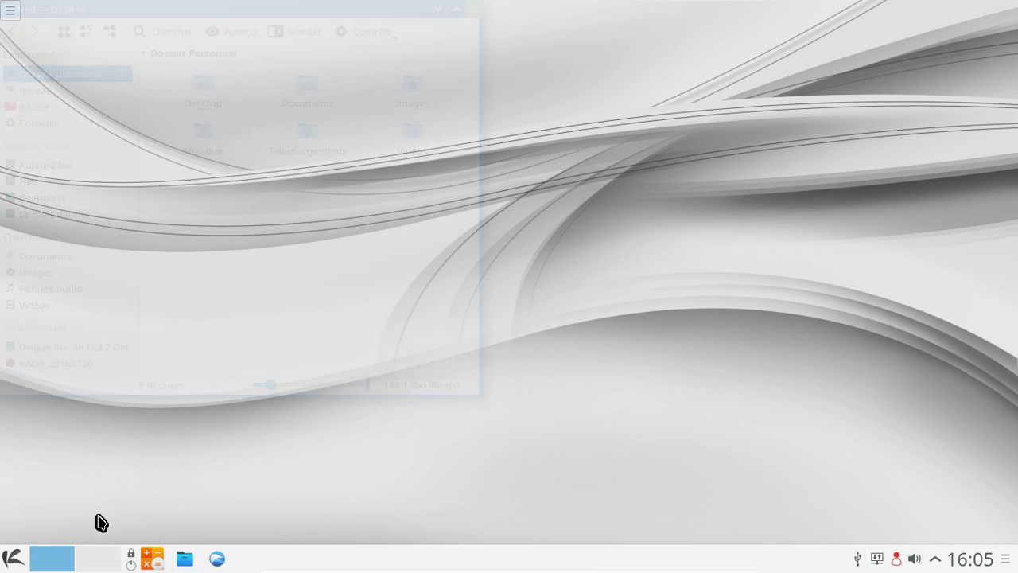
Find Info Center with the search term kinfo, enlarge its window to examine the system's software and hardware information, and close it.
click(18, 560)
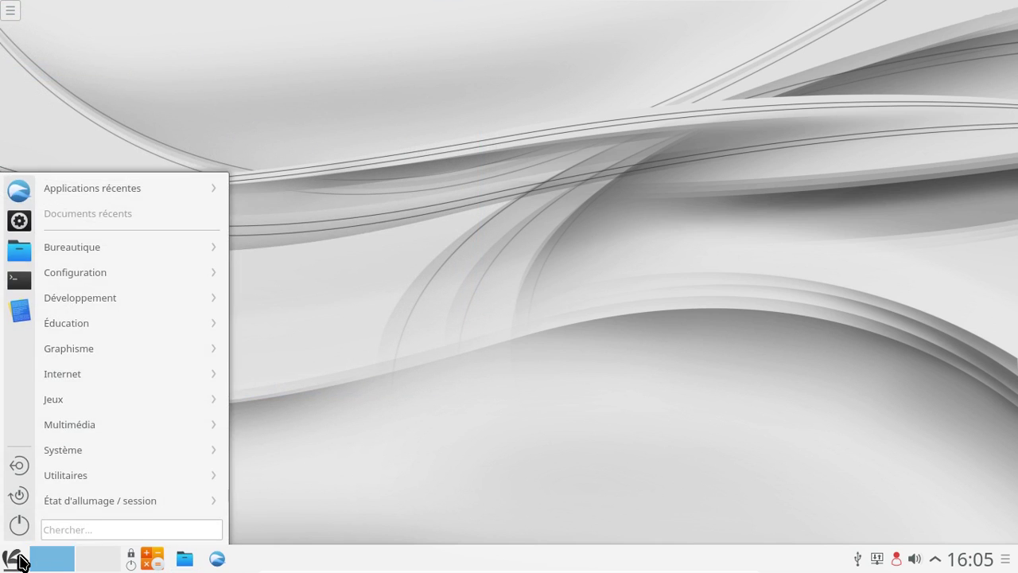
text(kinfo)
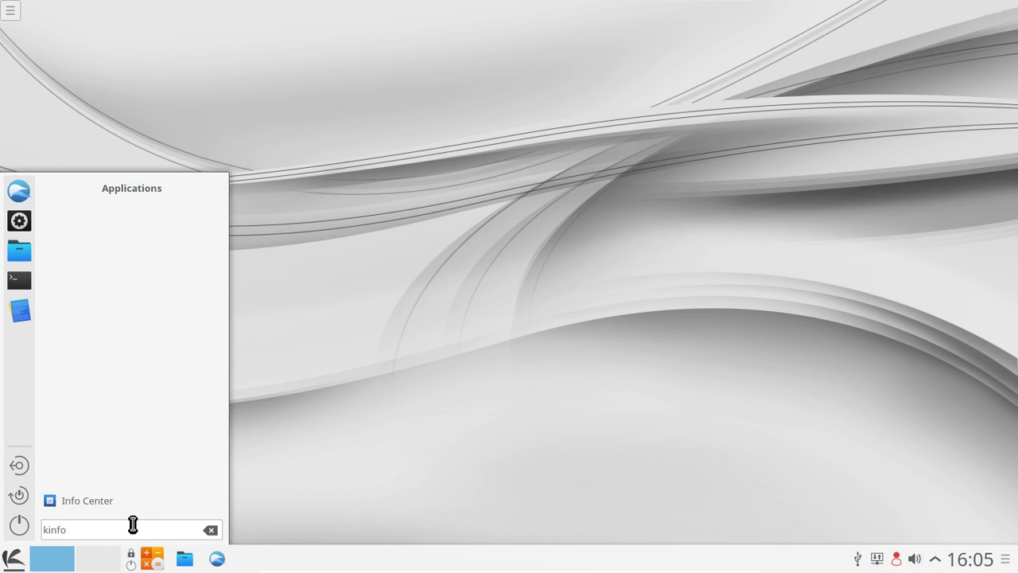
click(121, 501)
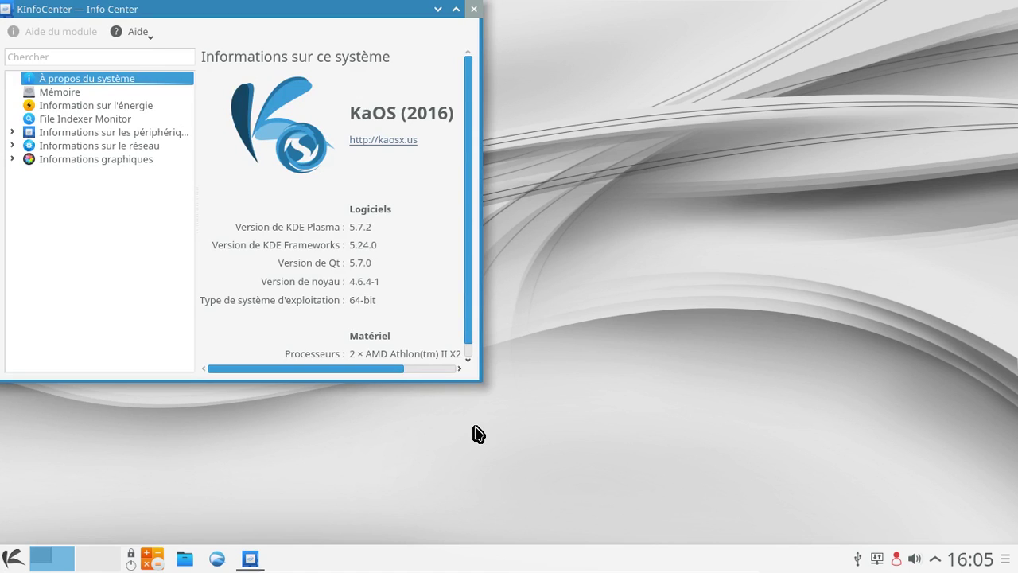
drag(479, 379, 714, 474)
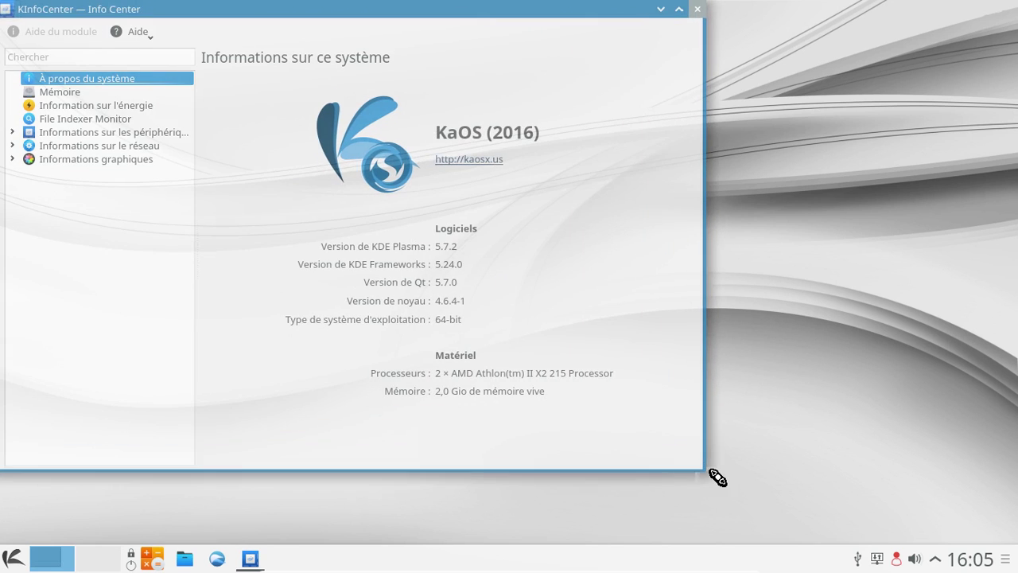
drag(526, 24, 591, 27)
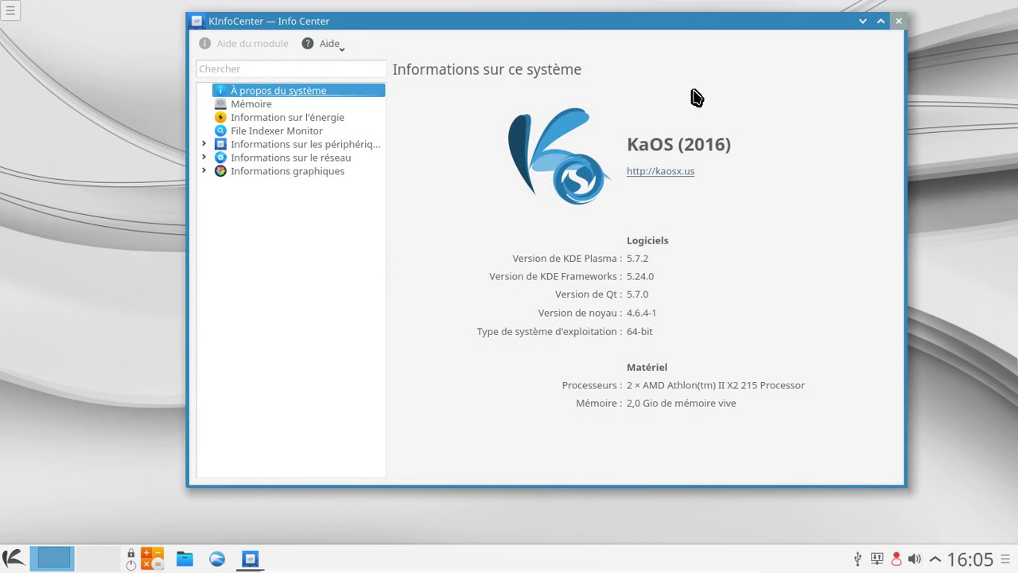
click(899, 26)
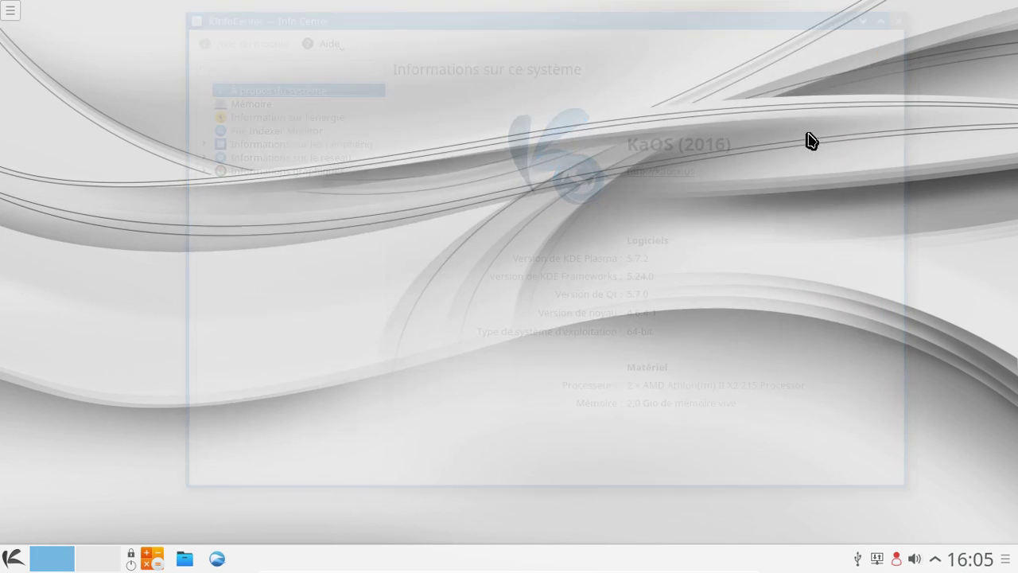
Launch Calligra Words from the Bureautique applications and accept its bug-reporting notice with Do not ask again enabled.
click(13, 560)
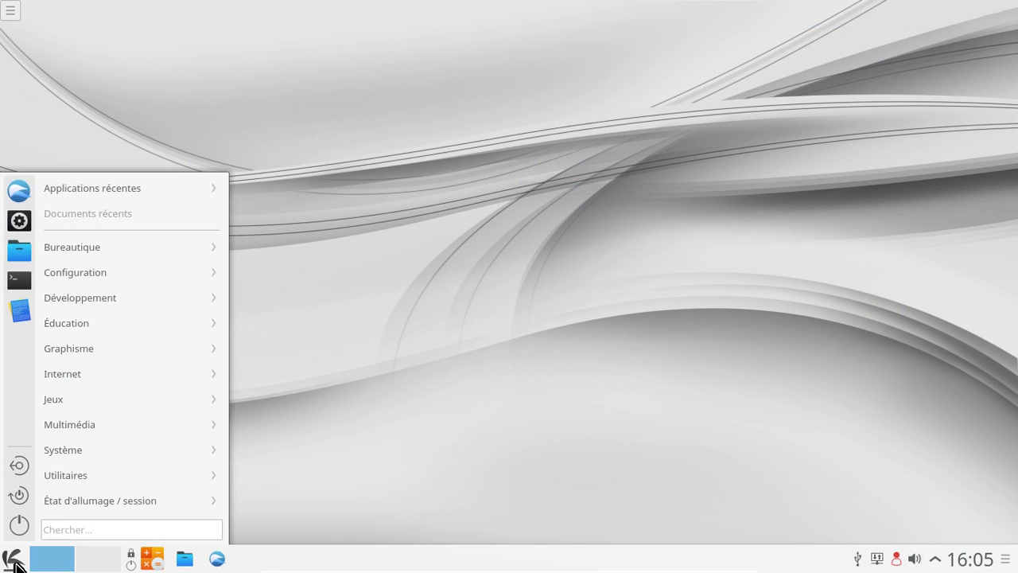
mouse_move(106, 282)
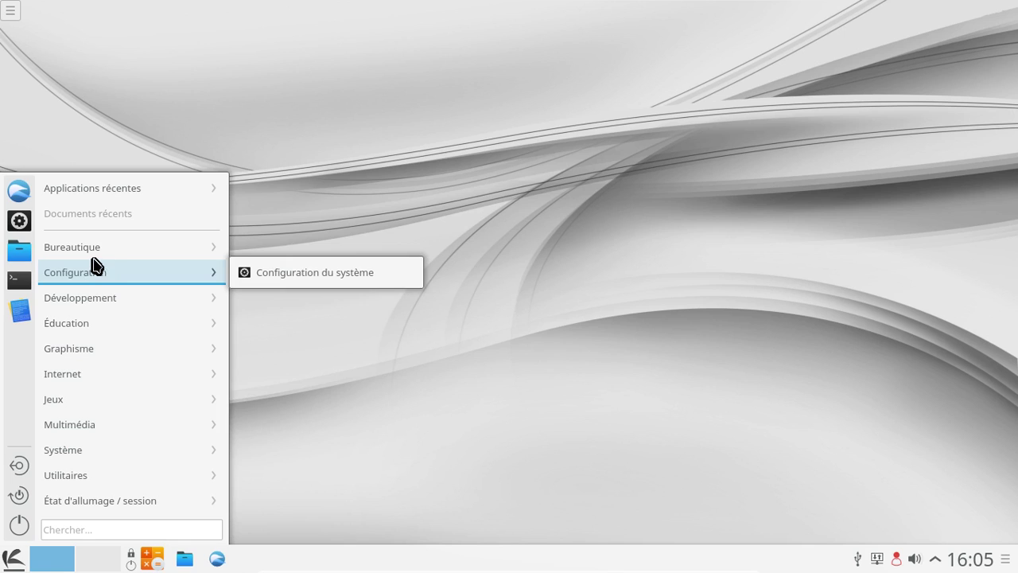
mouse_move(92, 256)
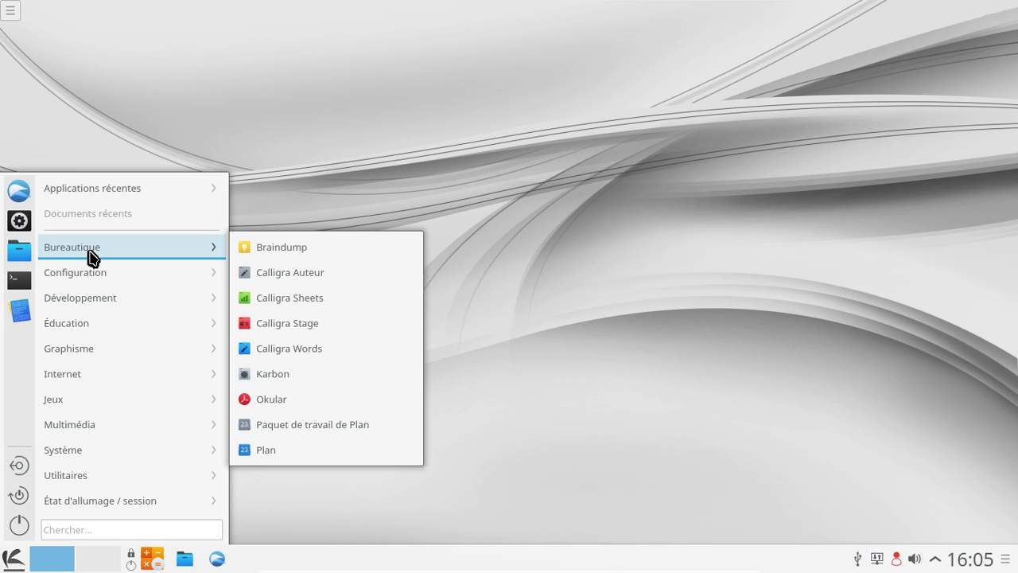
click(347, 347)
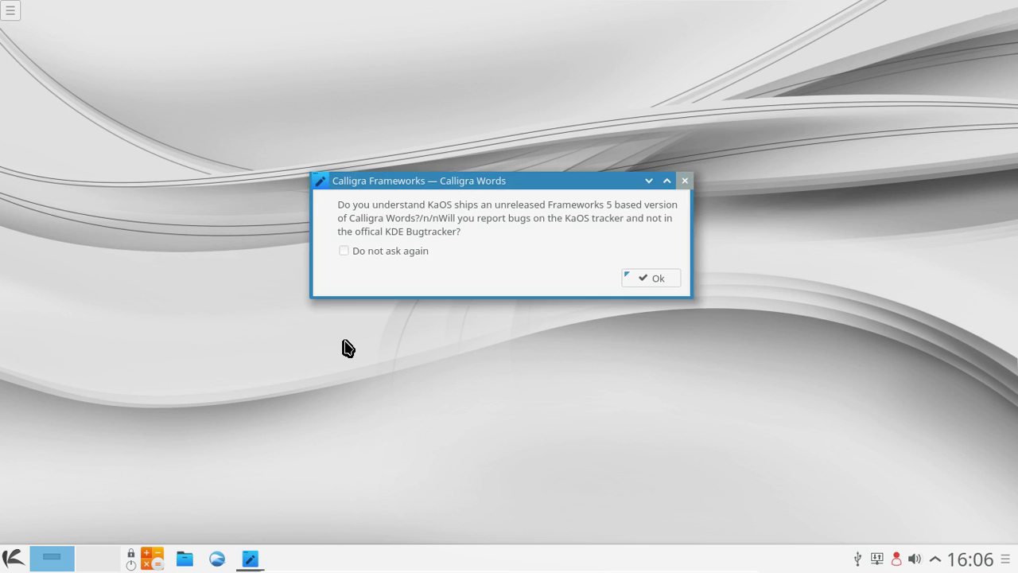
click(372, 259)
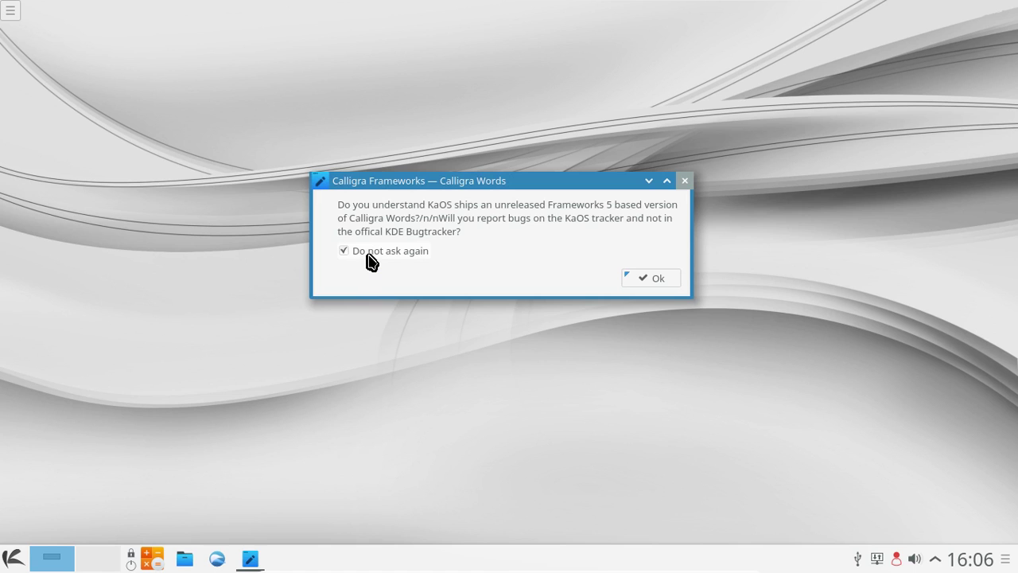
click(660, 280)
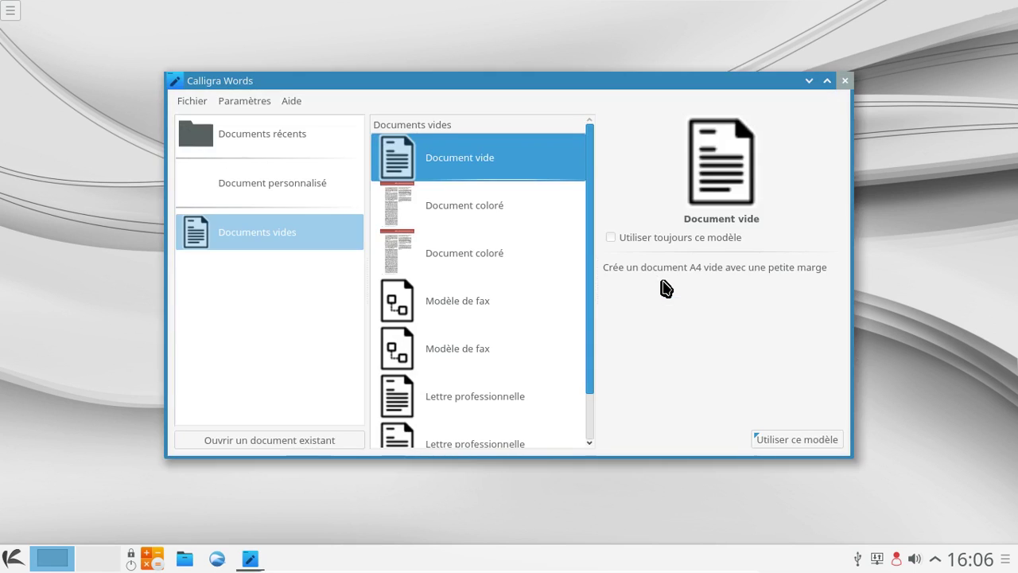
Create a document from the Document vide template, then maximize the window and close the Stencil Box.
click(779, 447)
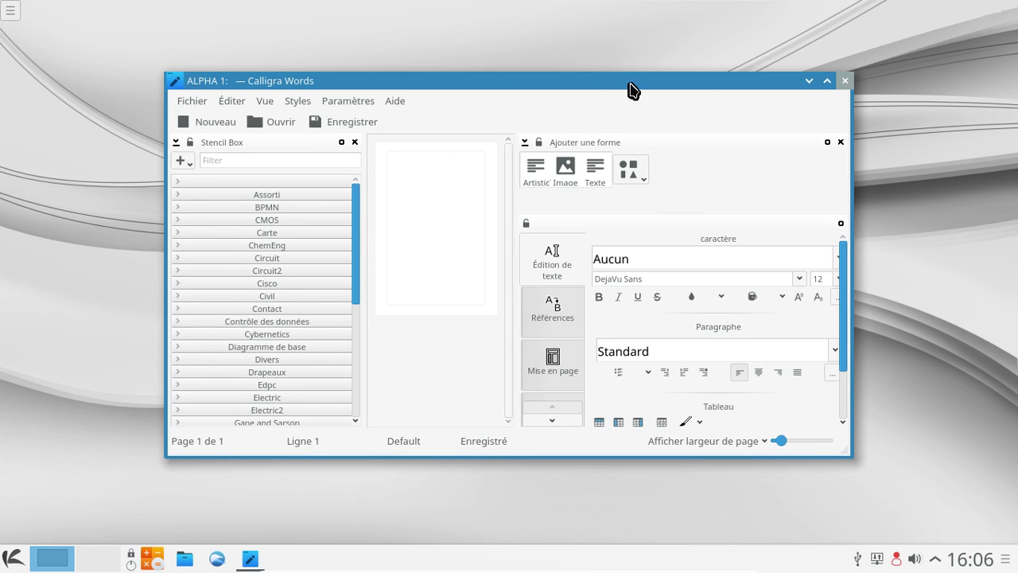
click(827, 80)
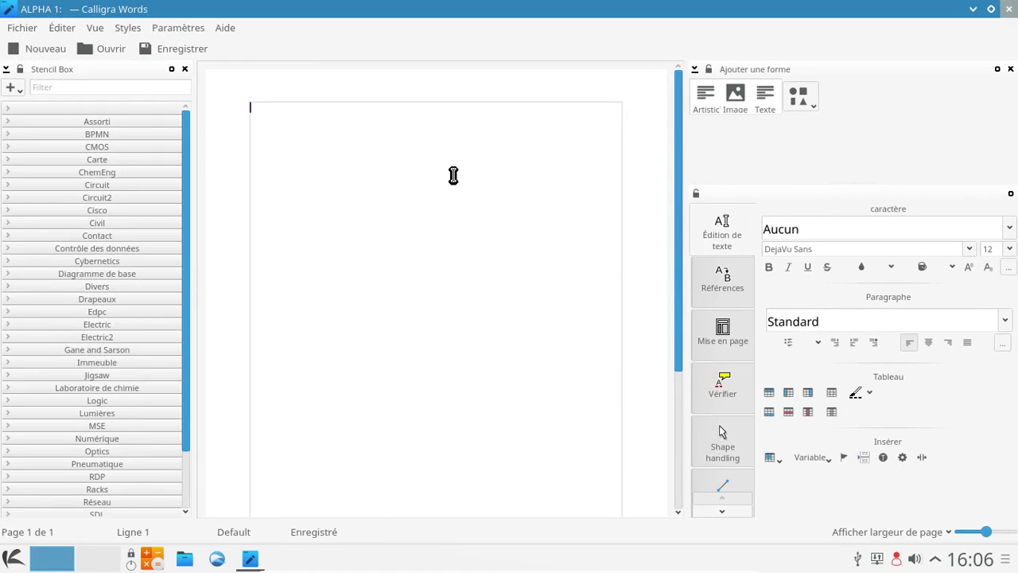
click(183, 70)
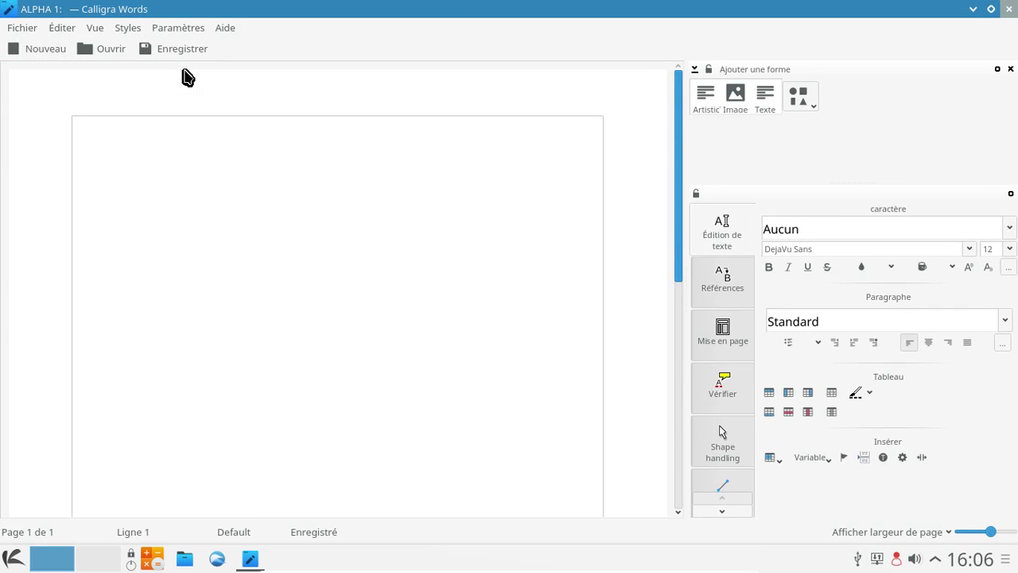
Check the version details in the information about Calligra Words and close them.
click(227, 29)
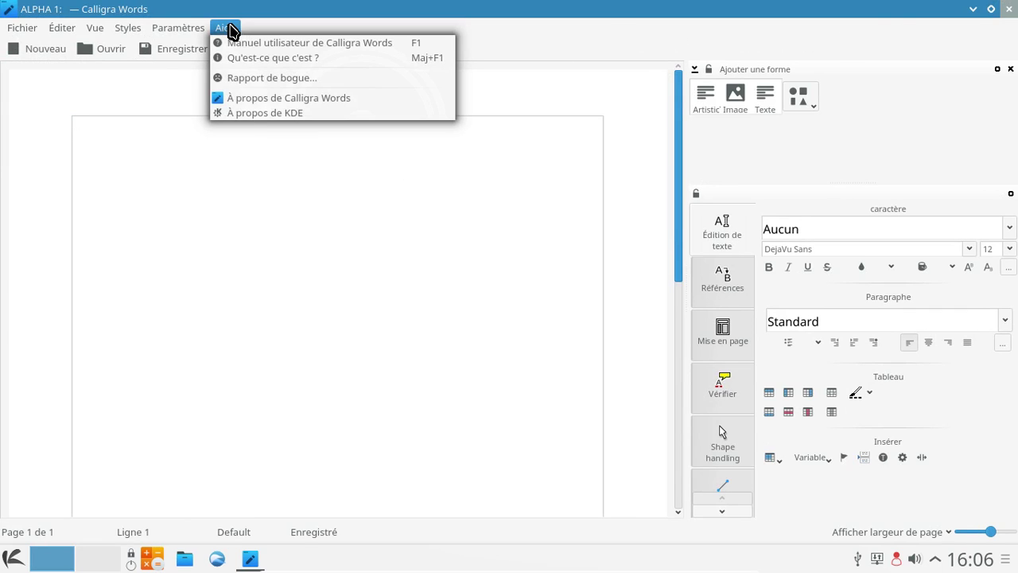
click(266, 99)
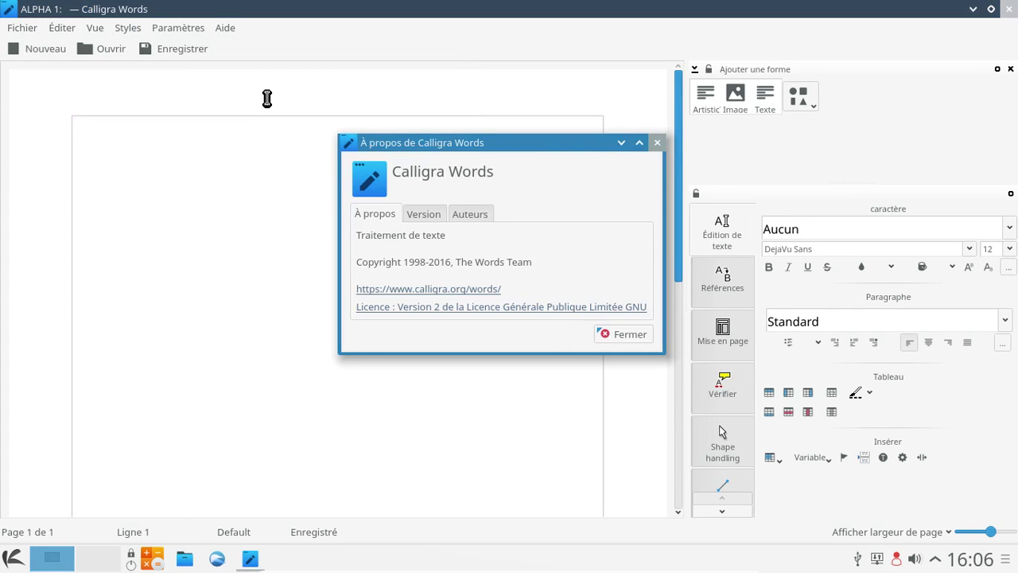
click(424, 216)
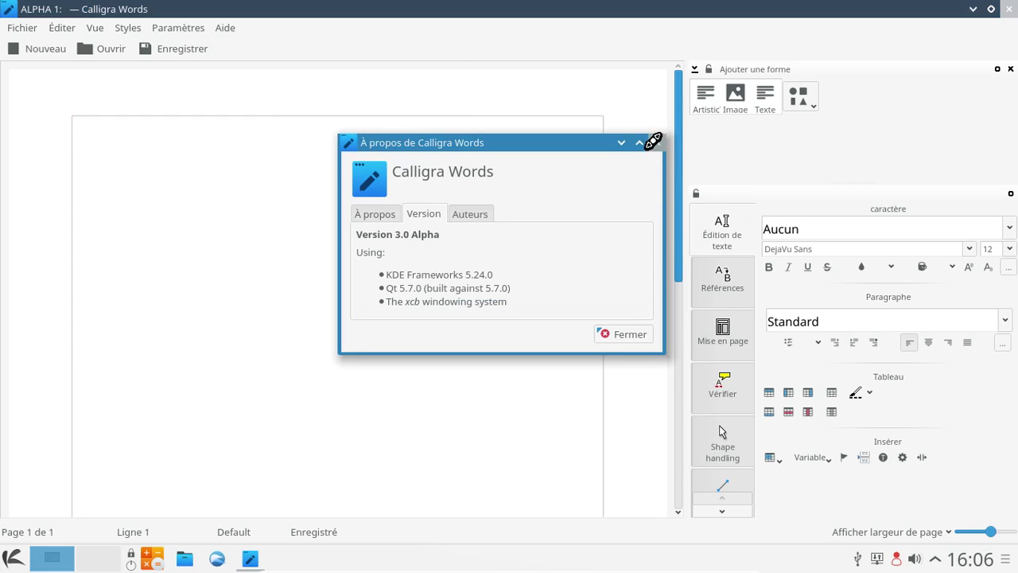
click(656, 145)
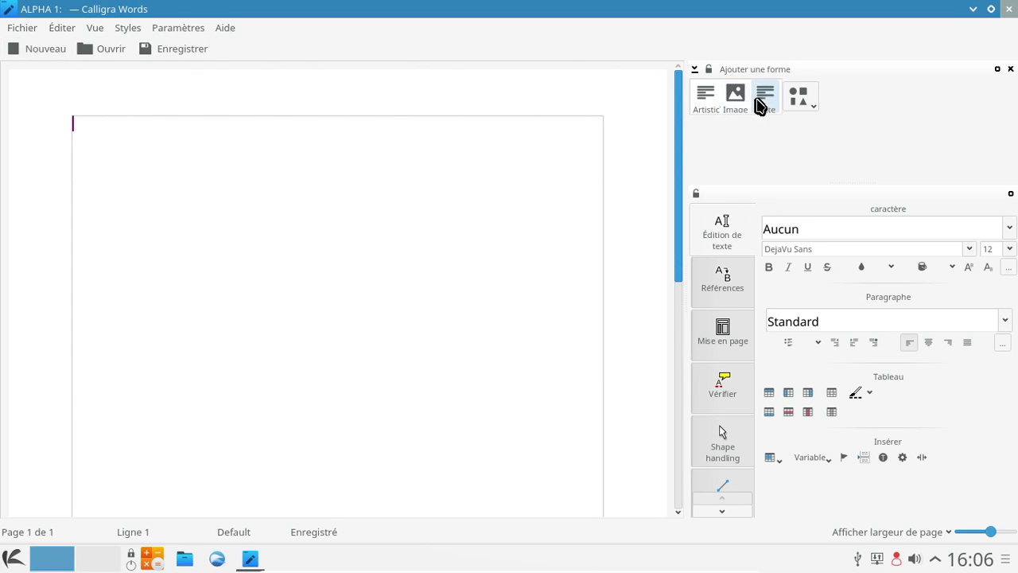
Open the file chooser for adding an image shape, dismiss it without choosing a file, and close Calligra Words.
click(735, 97)
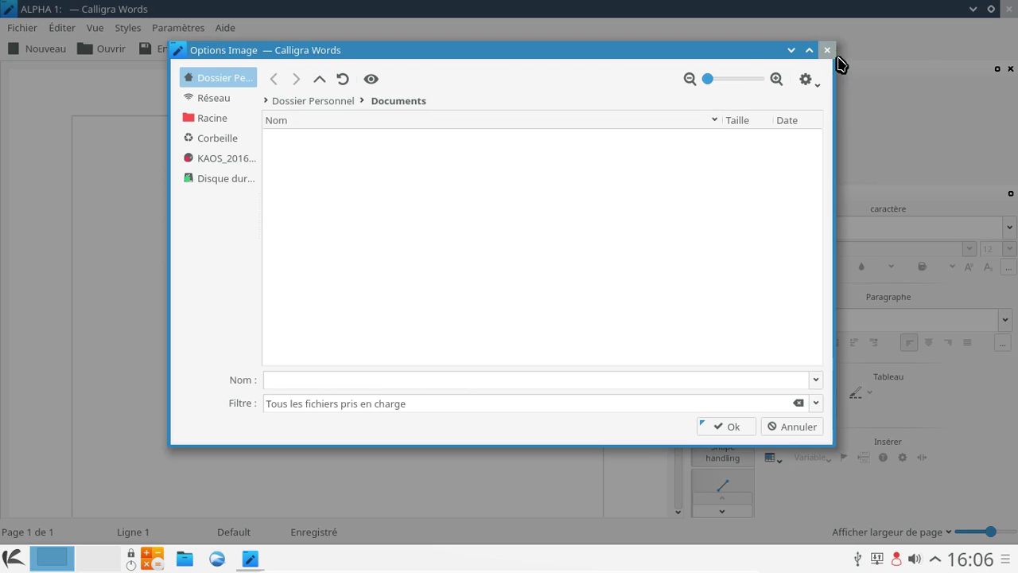
click(829, 50)
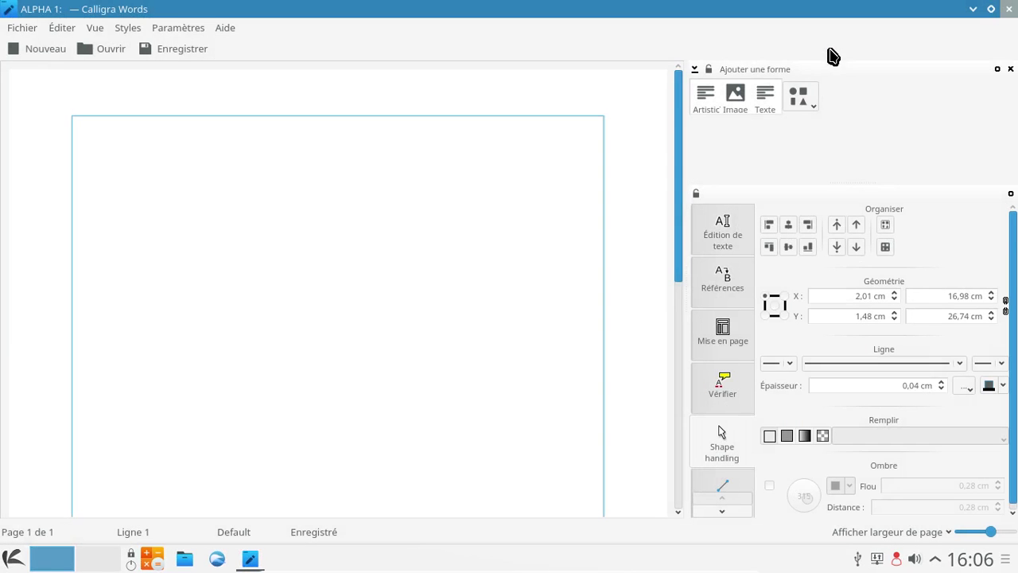
click(1007, 9)
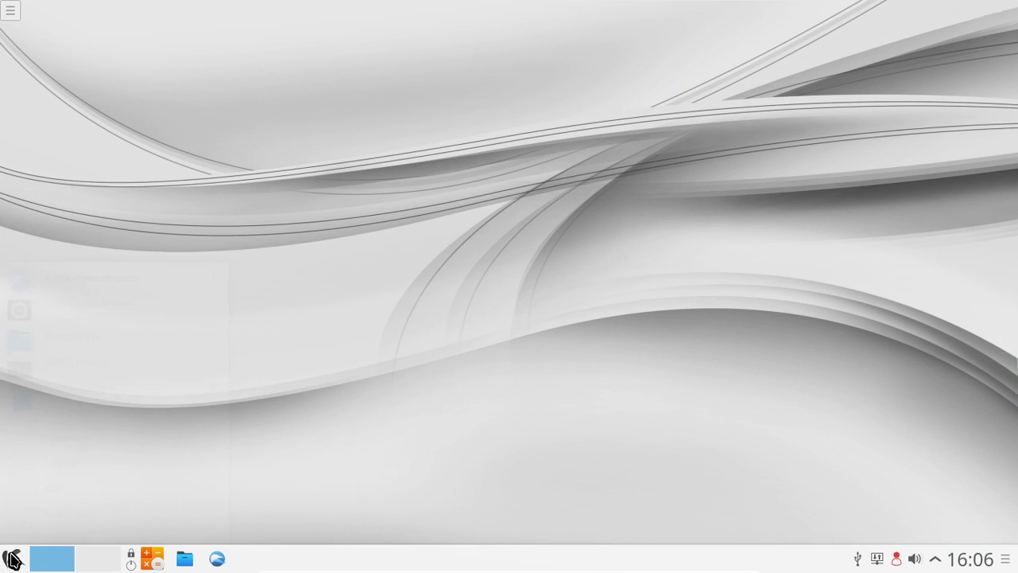
Launch Calligra Sheets from the Bureautique applications and accept its bug-reporting notice with Do not ask again enabled.
mouse_move(111, 256)
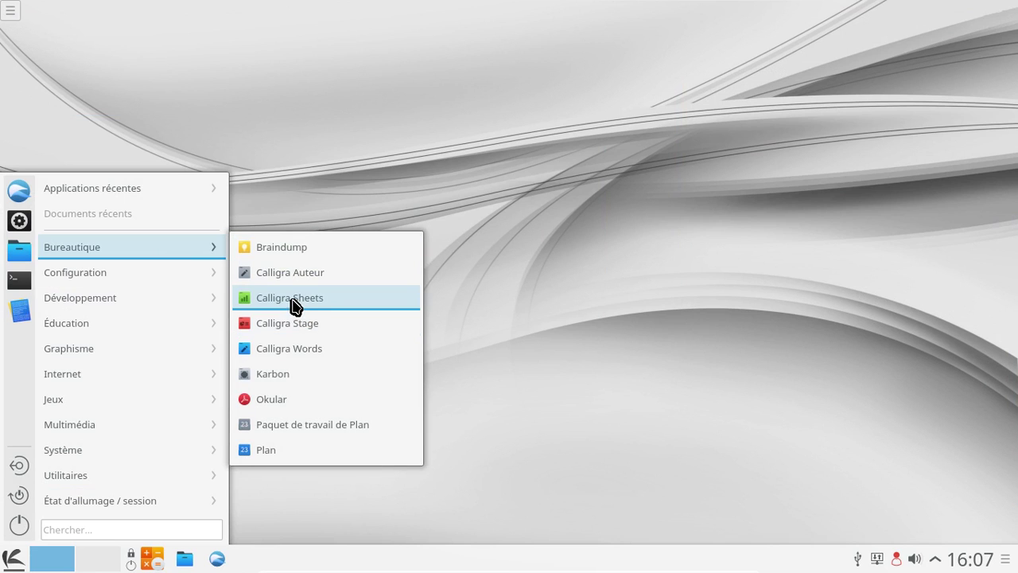
click(293, 298)
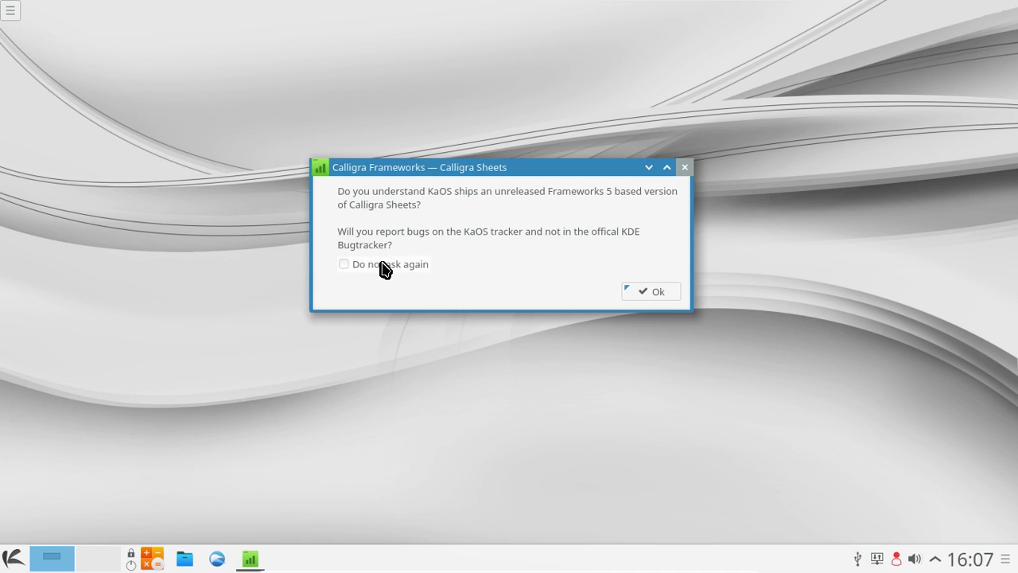
click(383, 266)
click(658, 292)
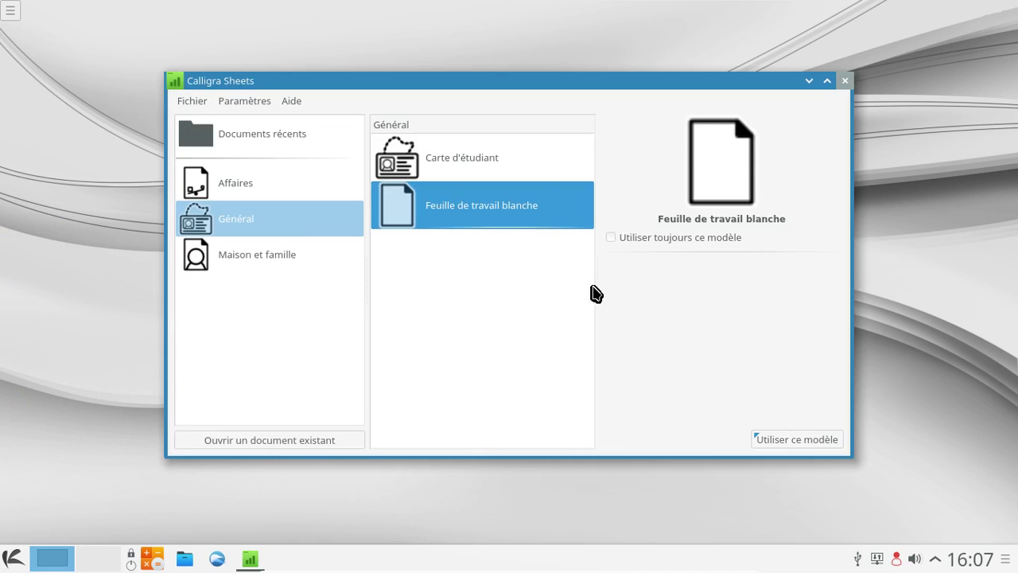
Create a spreadsheet from the Carte d'étudiant template, maximize its window and select the first-name cell D5.
click(435, 177)
click(813, 438)
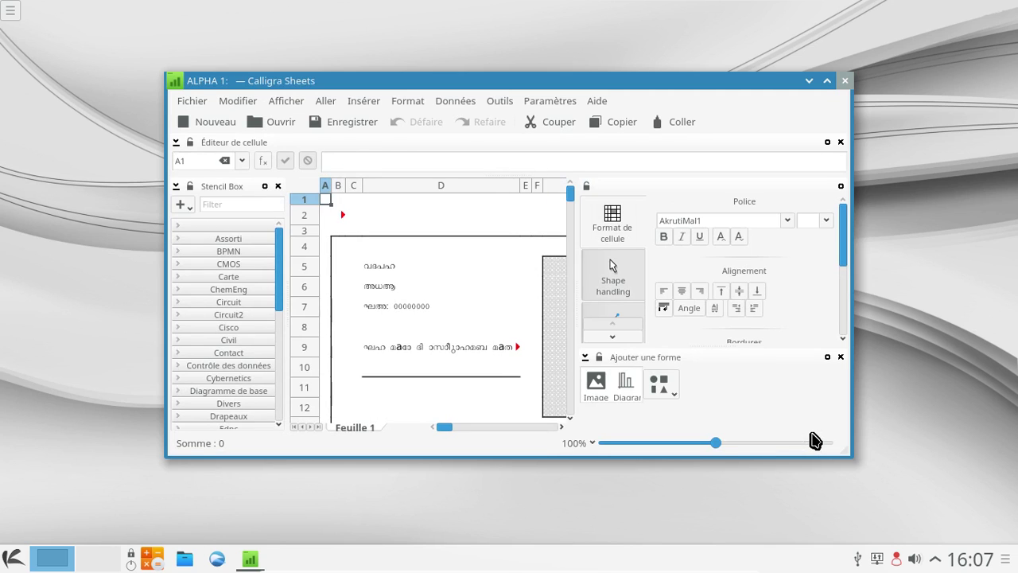
click(827, 81)
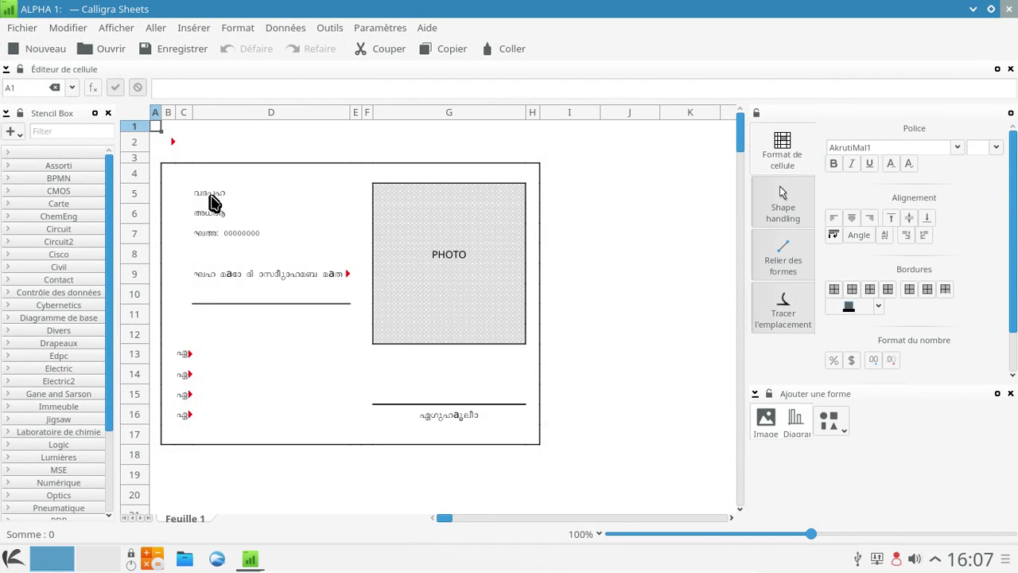
click(212, 200)
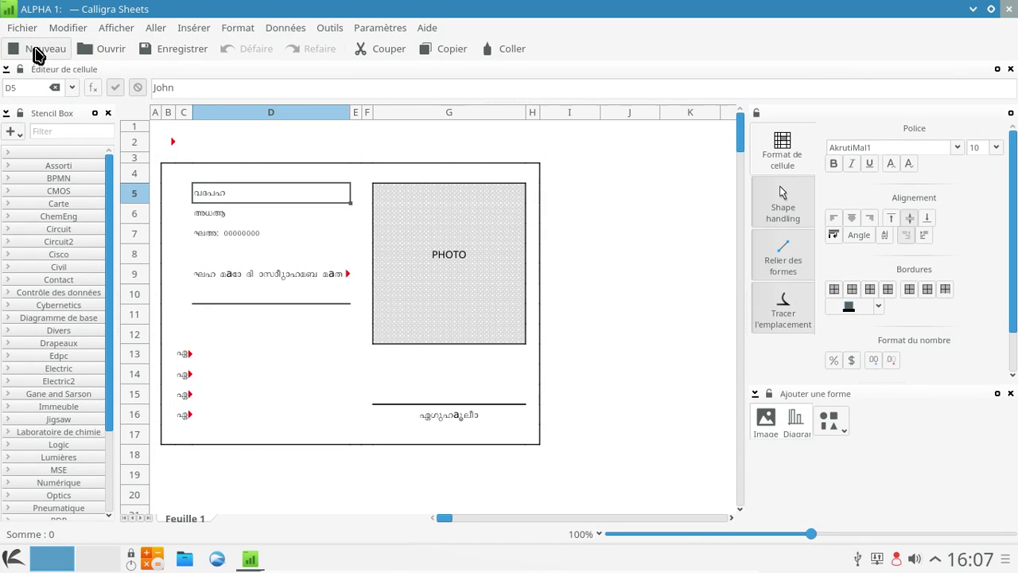
Create a blank spreadsheet from the Feuille de travail blanche template.
click(36, 50)
click(311, 132)
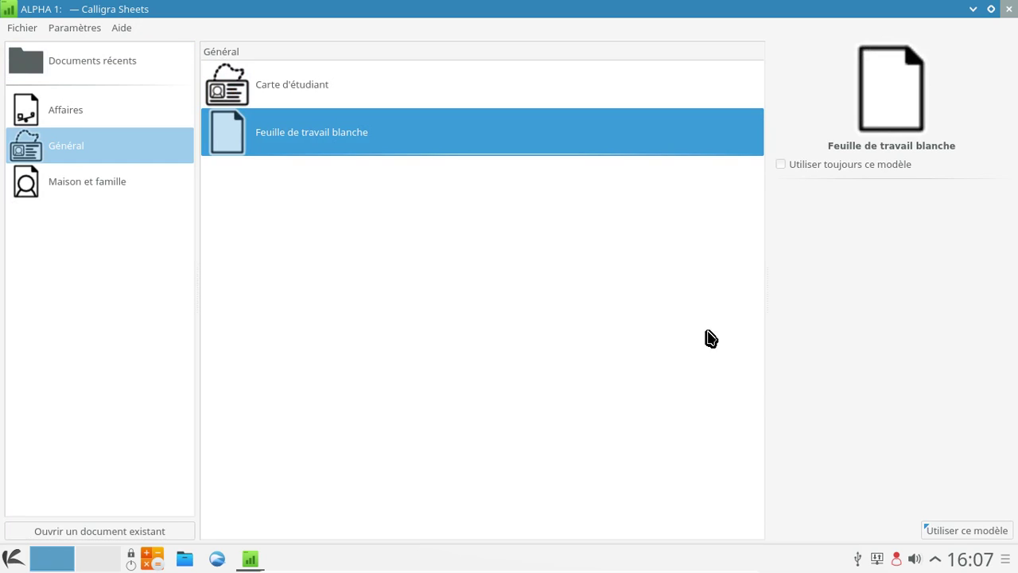
click(953, 538)
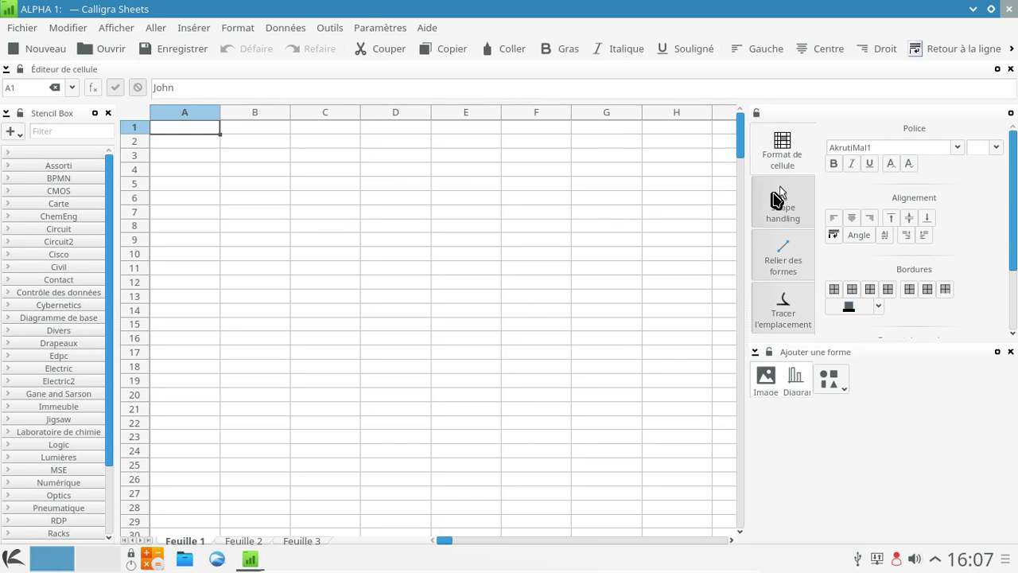
Set the font of cell A1 in the blank worksheet to DejaVu Serif.
click(957, 148)
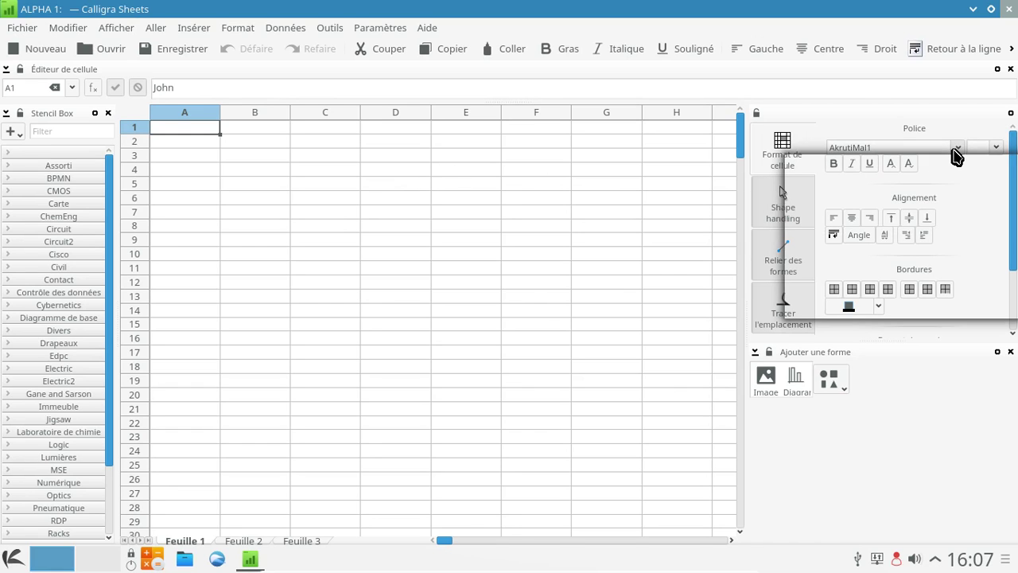
click(956, 148)
click(957, 148)
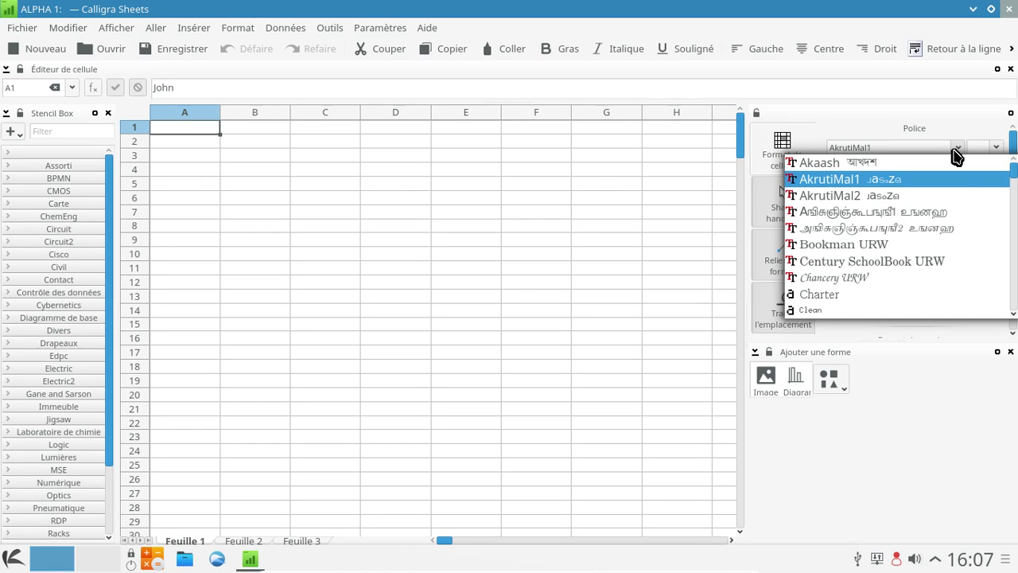
scroll(933, 250, down, 3)
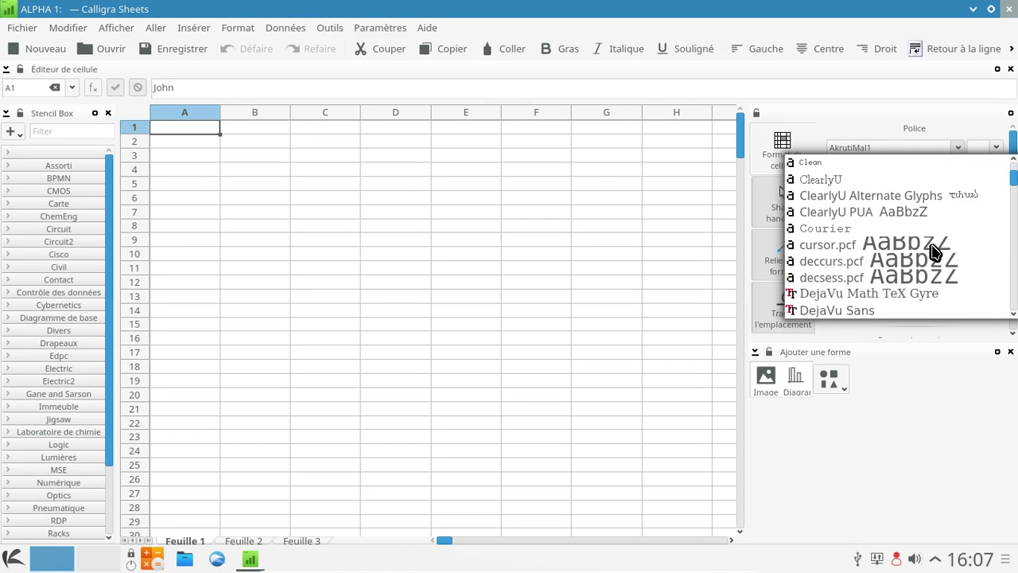
scroll(933, 251, down, 2)
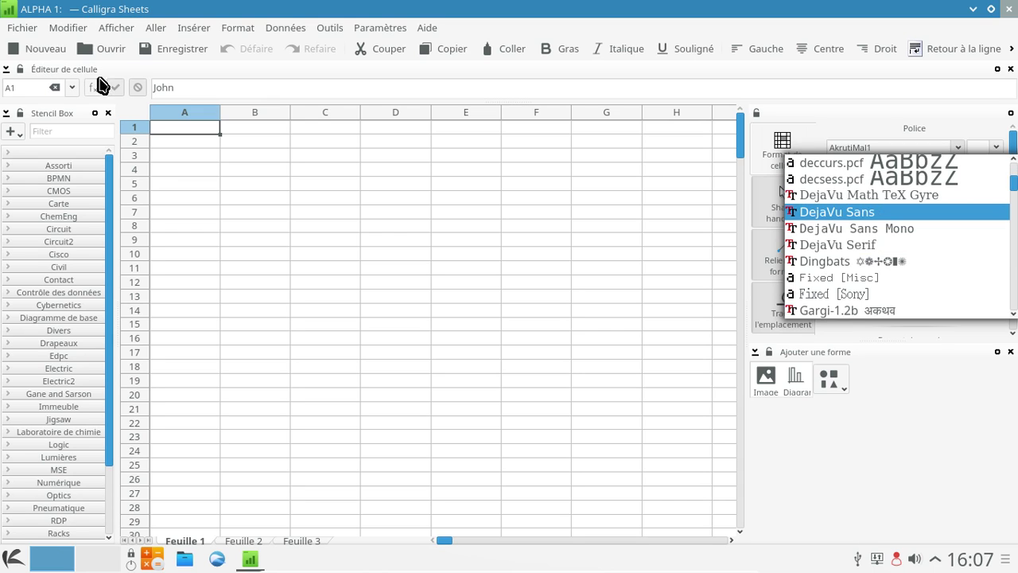
click(864, 248)
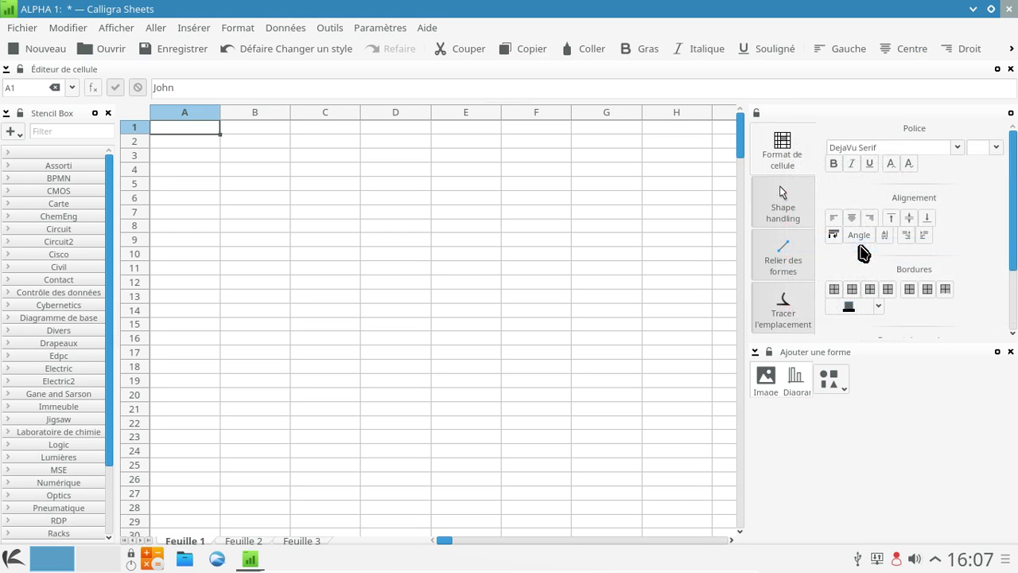
Create another spreadsheet from the Carte d'étudiant template in a new window and maximize it.
click(41, 49)
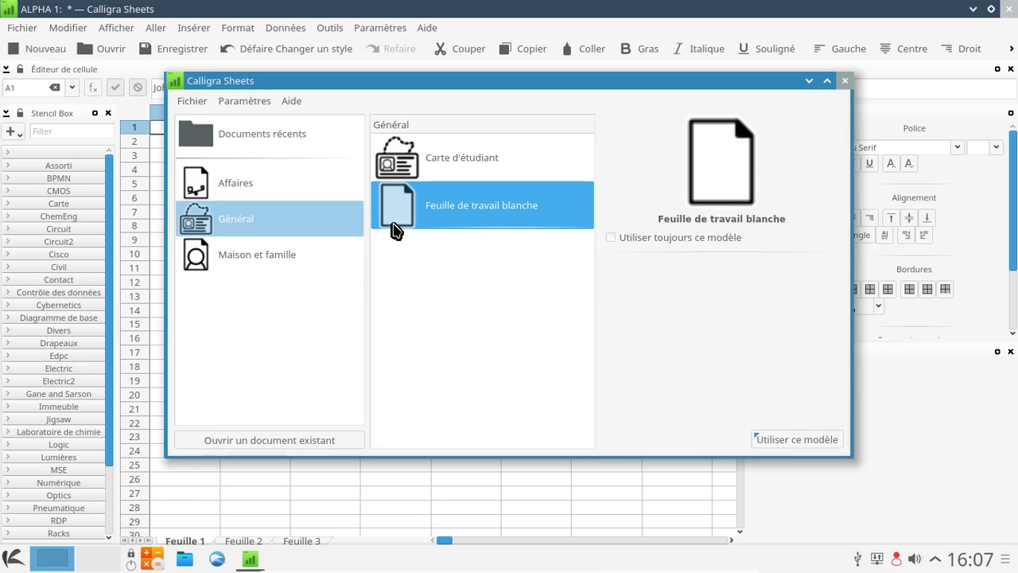
click(420, 176)
click(798, 439)
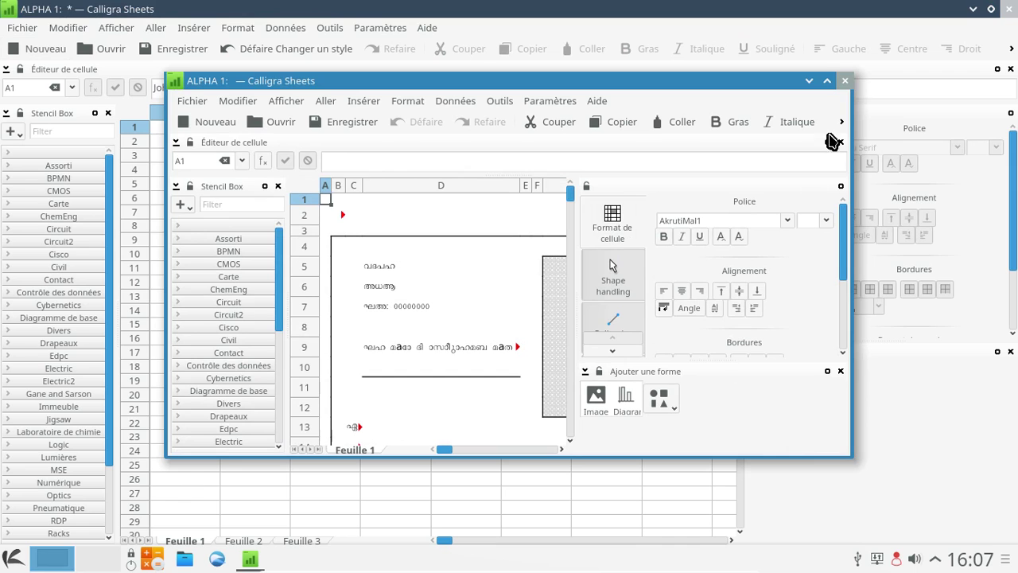
click(828, 81)
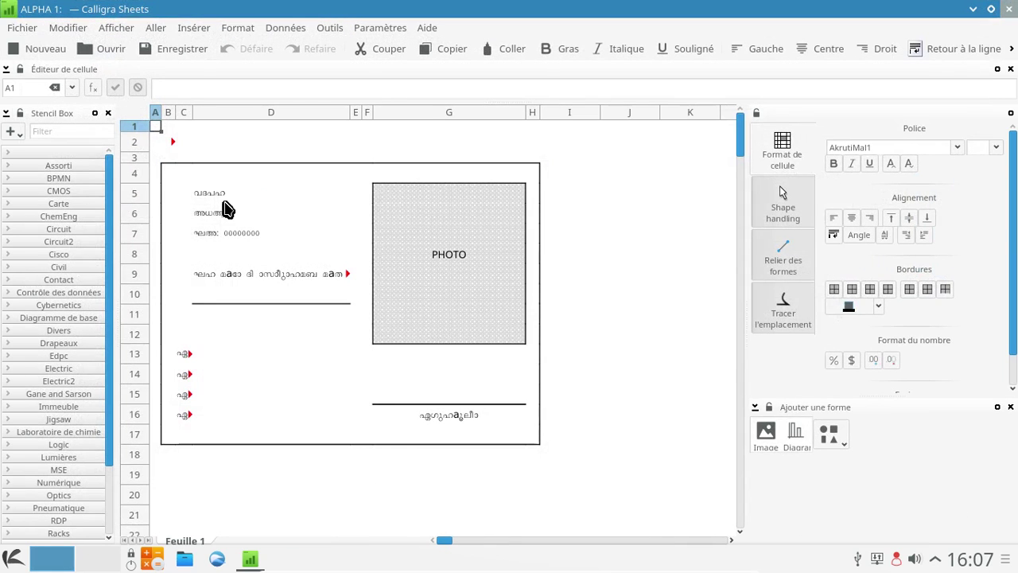
Set the font of the first-name, surname and ID cells D5, D6 and D7 to Bookman URW.
click(210, 199)
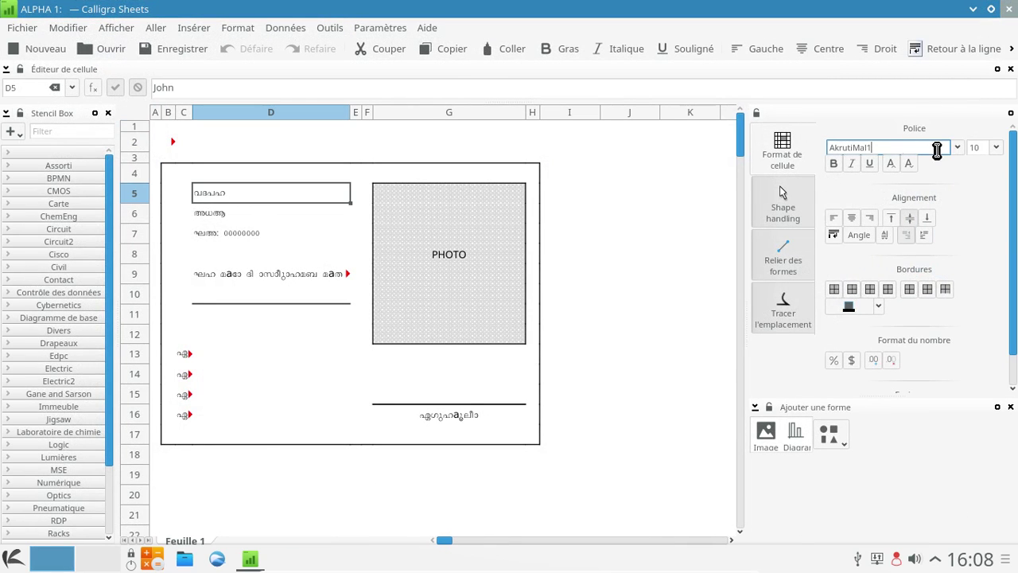
click(957, 150)
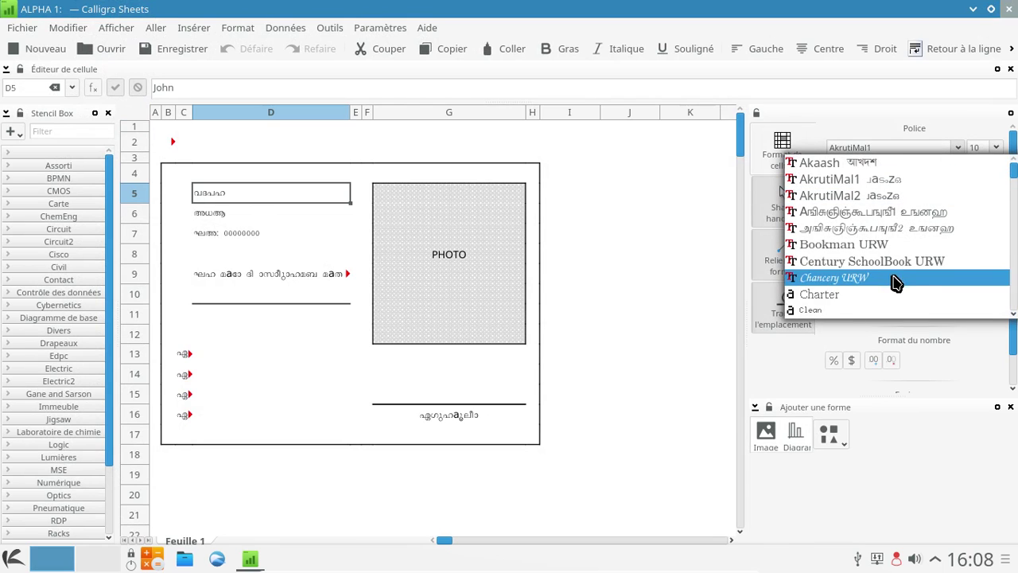
click(877, 253)
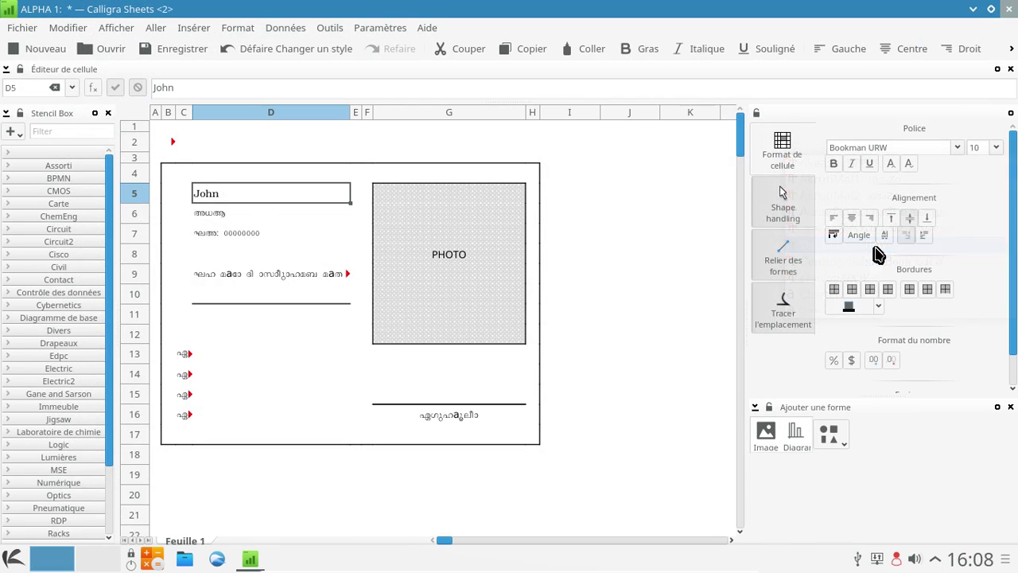
click(247, 213)
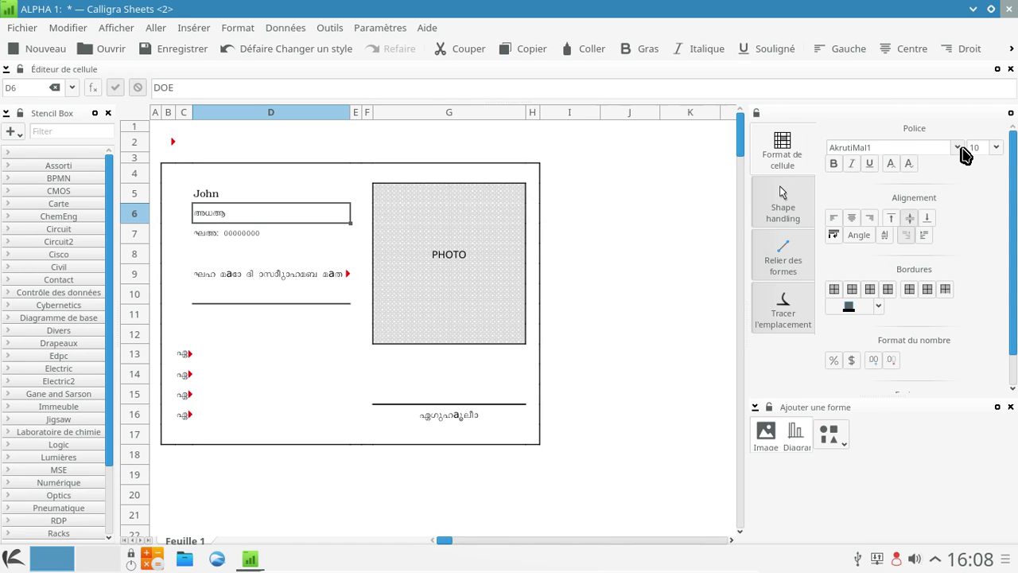
click(959, 147)
click(890, 249)
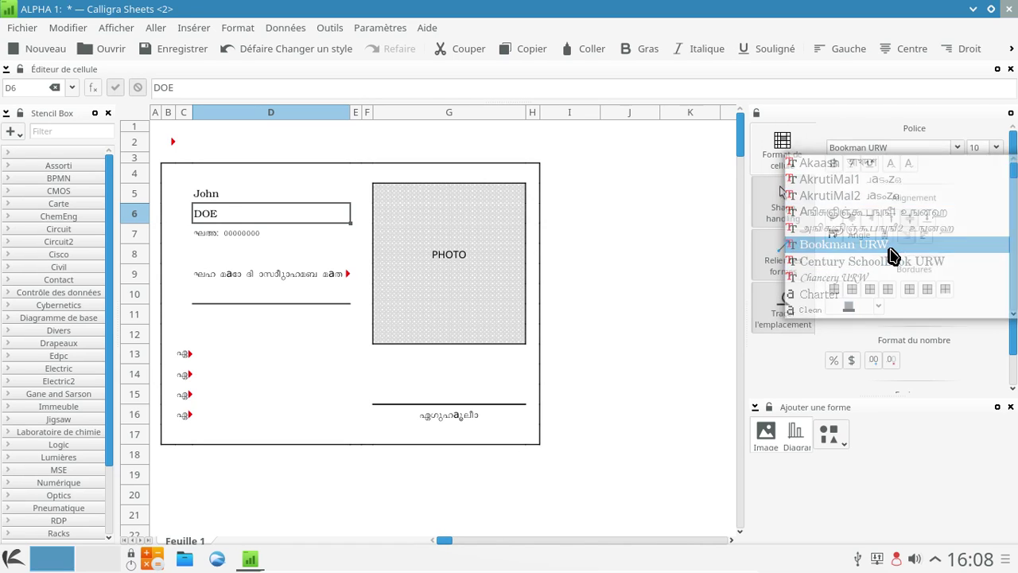
click(229, 233)
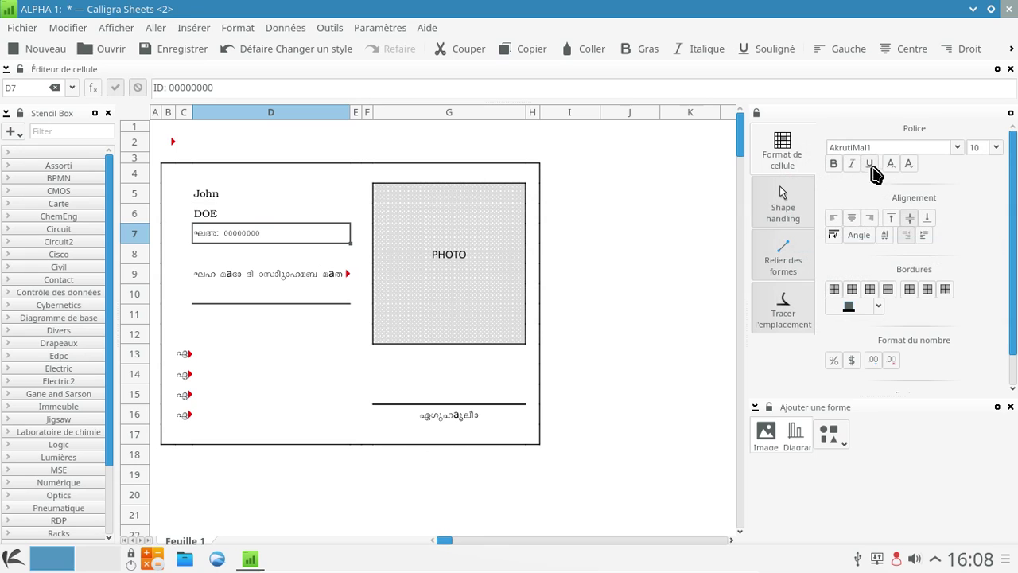
click(958, 148)
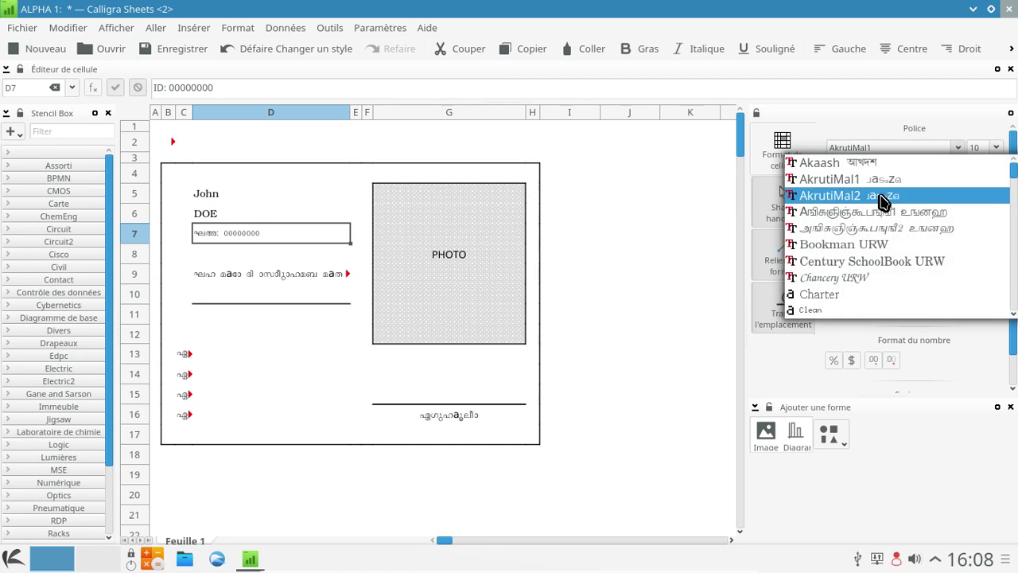
click(873, 253)
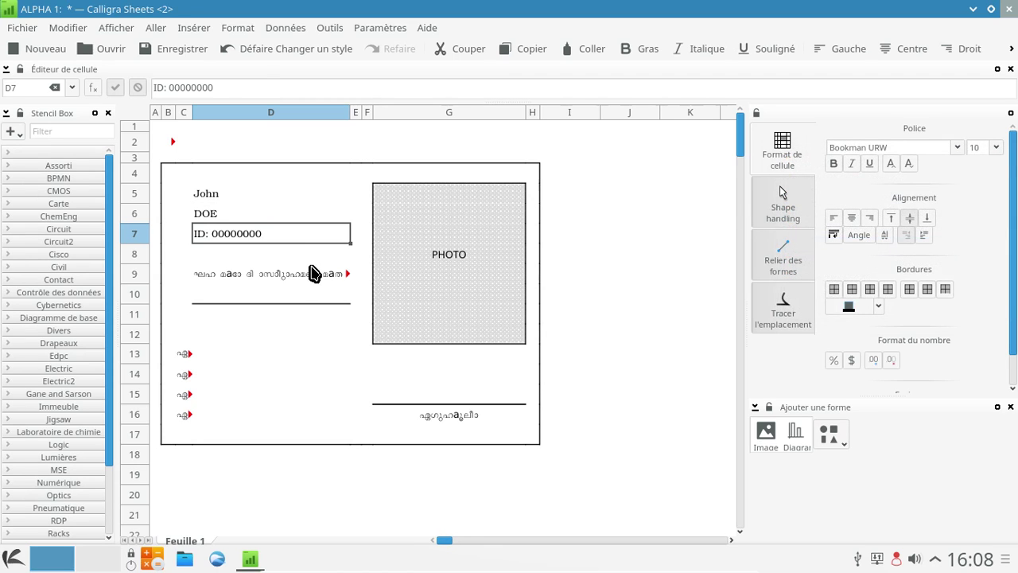
Set the font of the emergency-call cell D9 to Century SchoolBook URW.
click(312, 273)
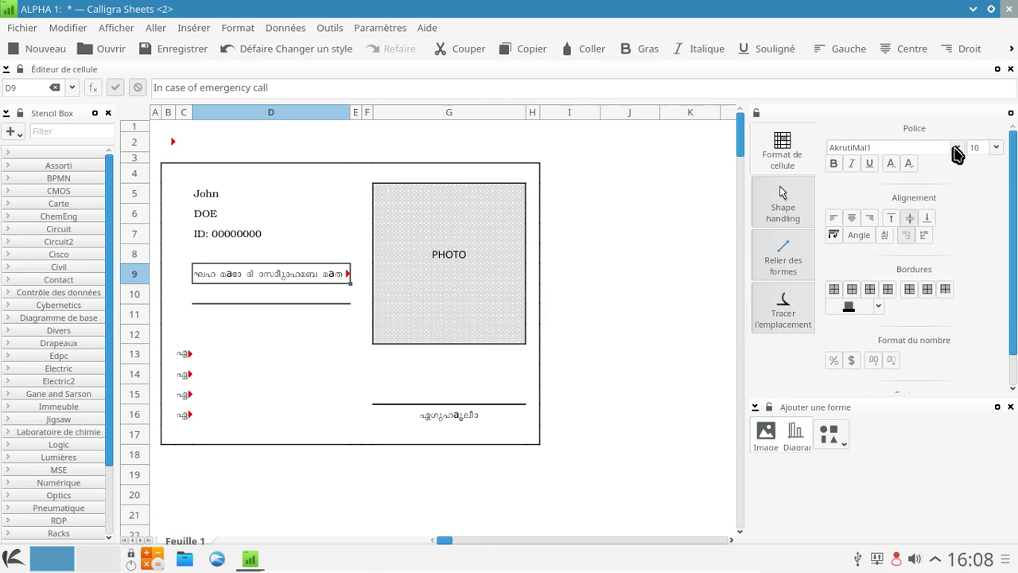
click(957, 147)
click(908, 263)
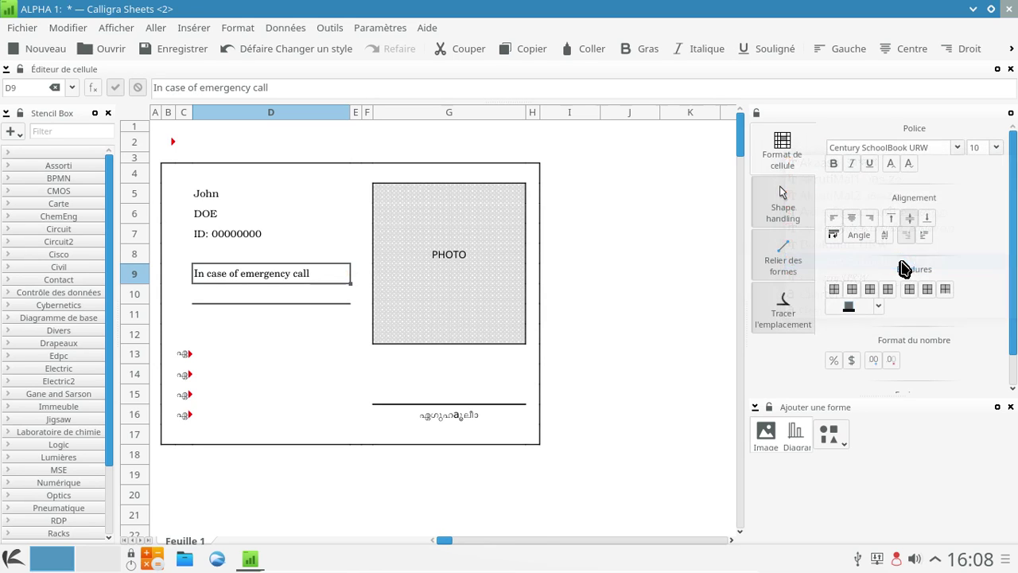
Set the font of the school name, address and phone number cells C13 through C16 to Century SchoolBook URW.
click(186, 359)
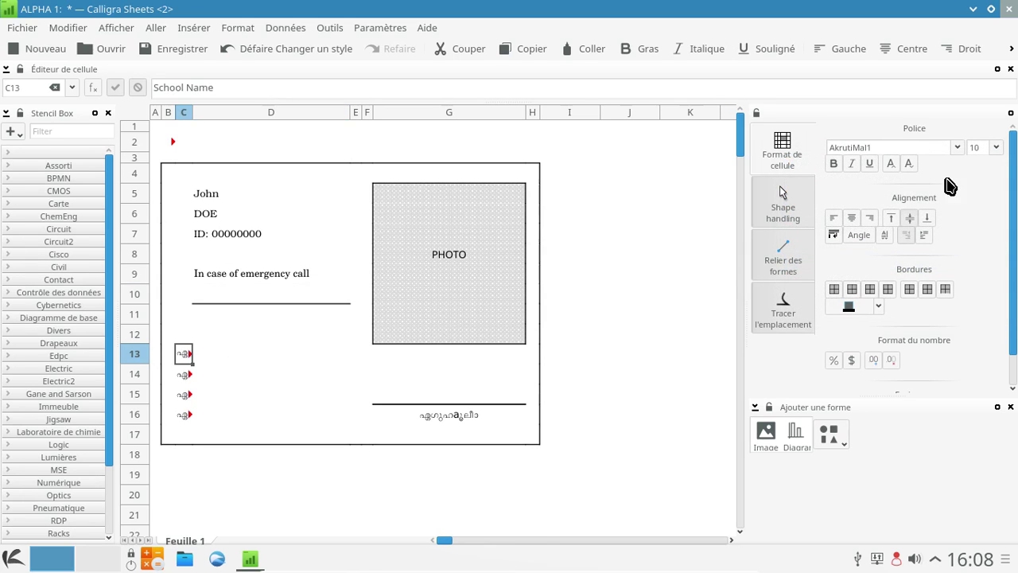
click(958, 148)
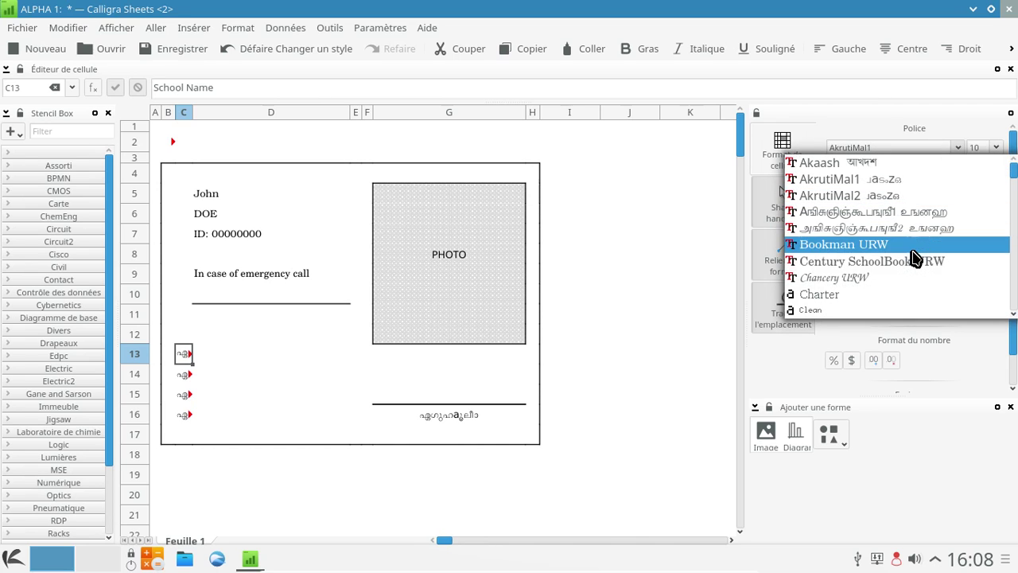
click(908, 262)
click(186, 376)
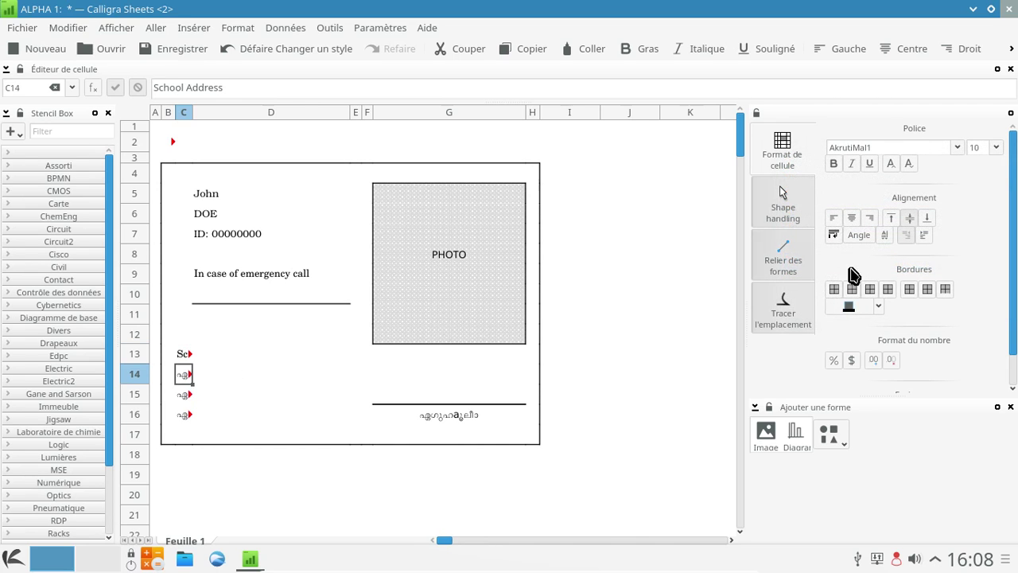
click(956, 152)
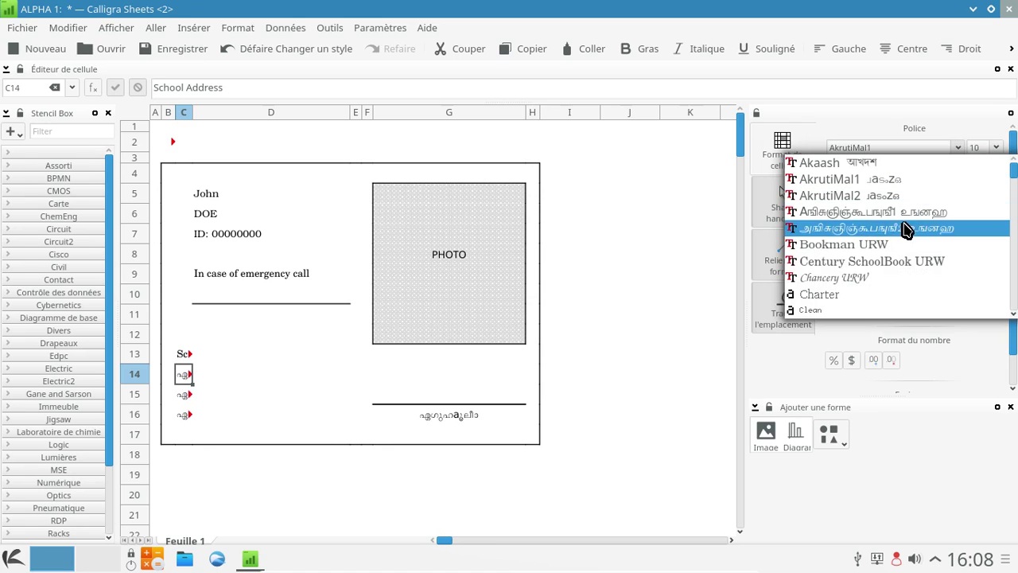
click(900, 263)
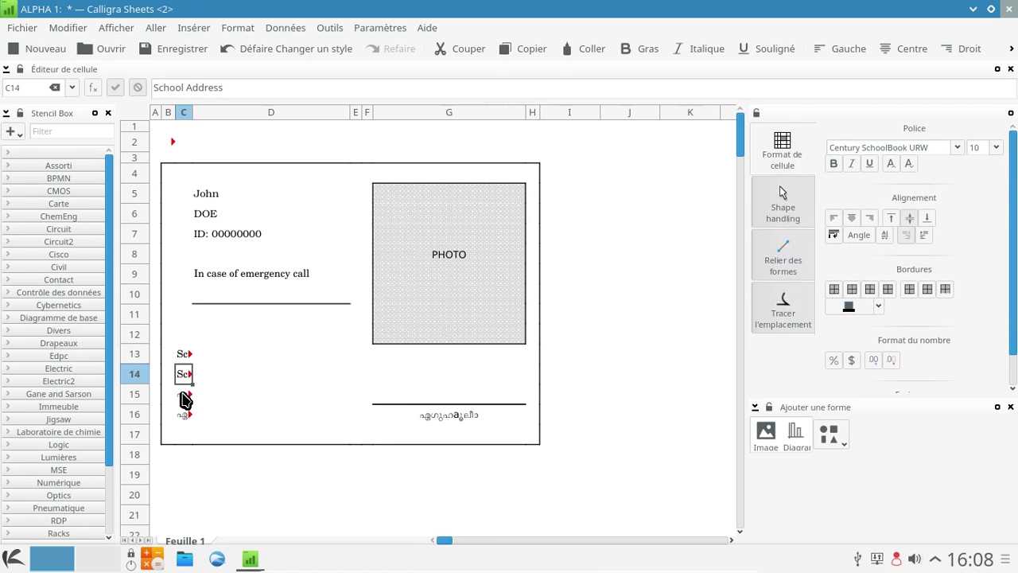
click(185, 398)
click(957, 148)
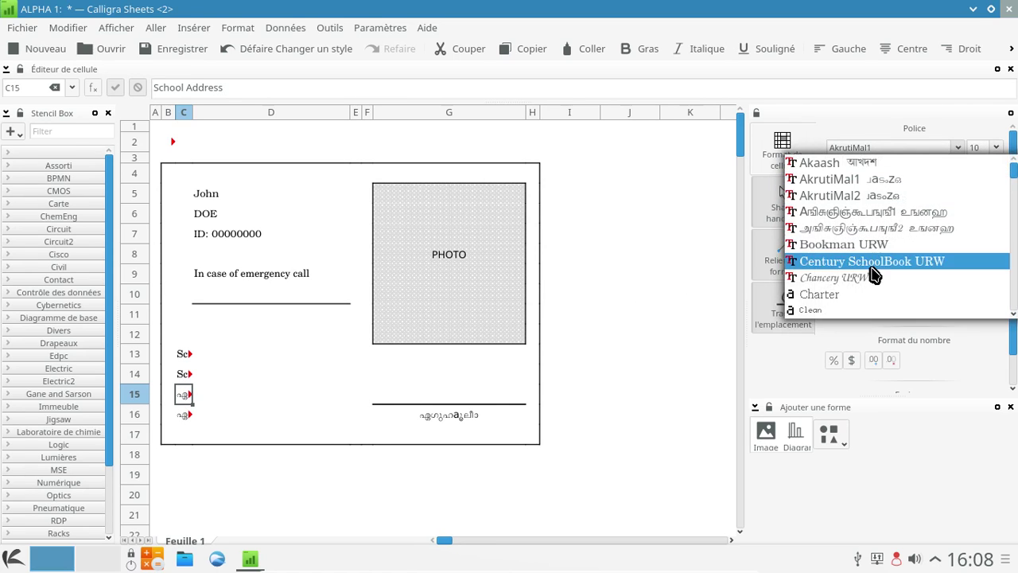
click(853, 264)
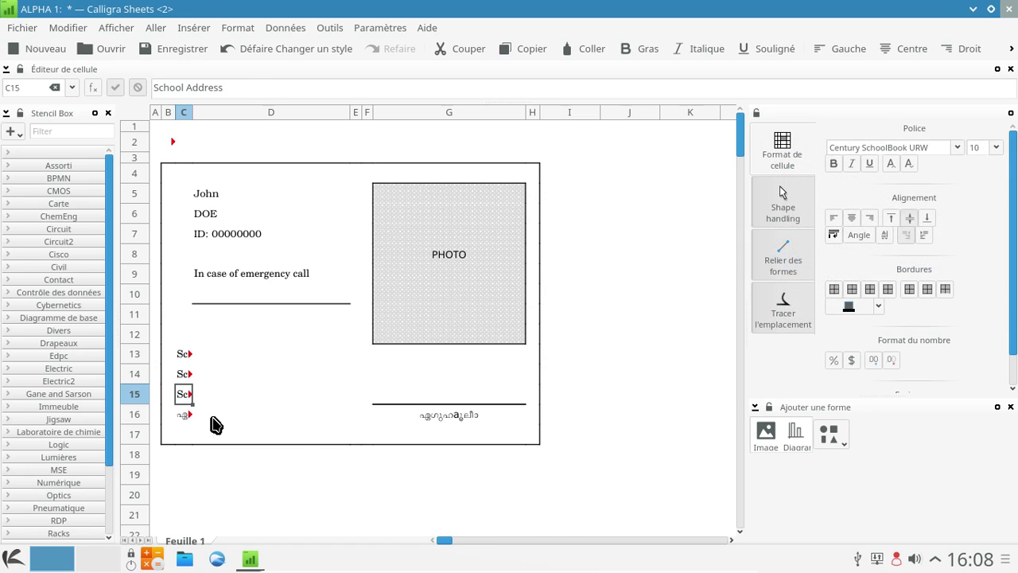
click(184, 414)
click(956, 148)
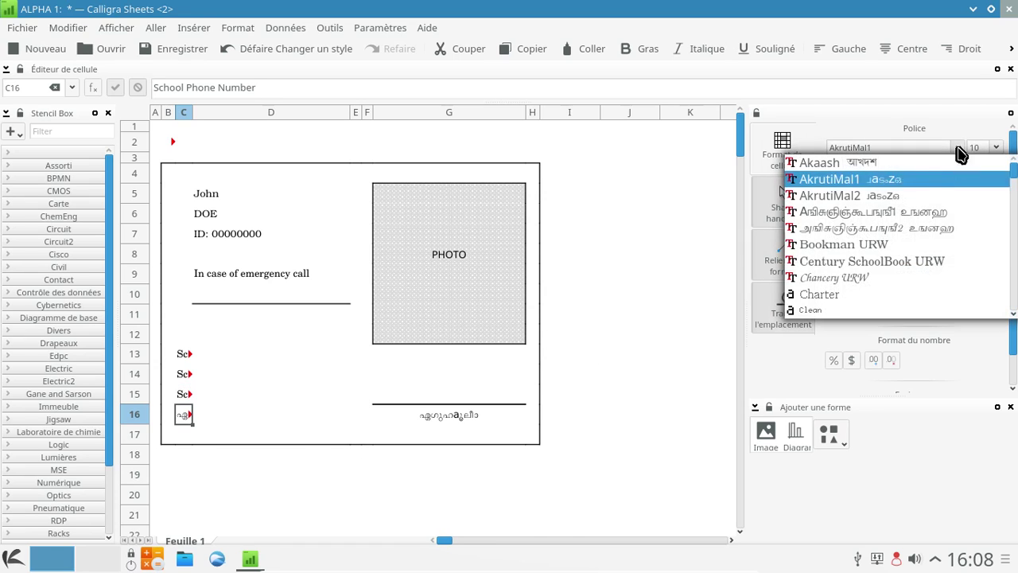
click(909, 262)
Set the font of the Signature cell G16 to Bookman URW.
click(472, 419)
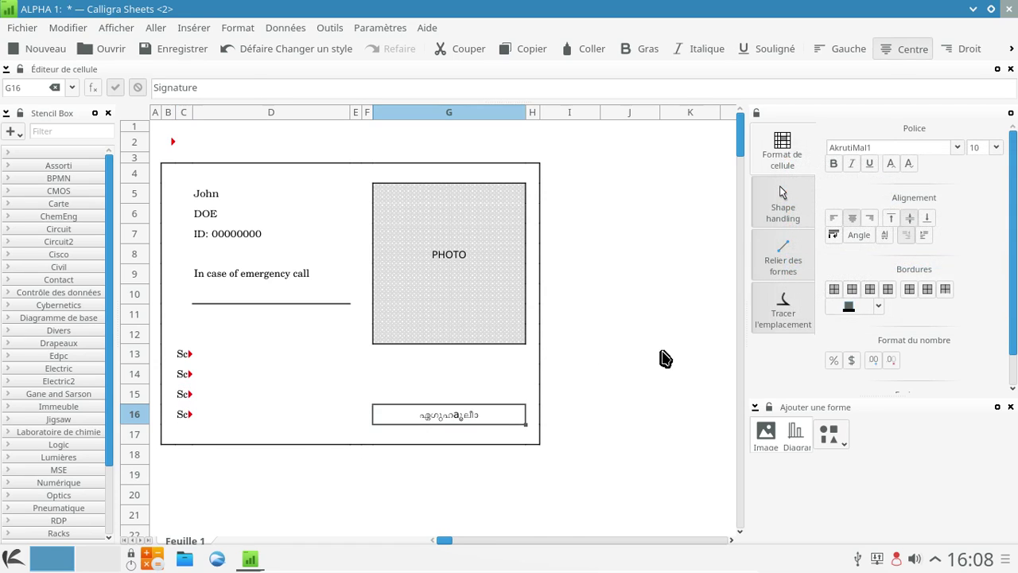
click(963, 149)
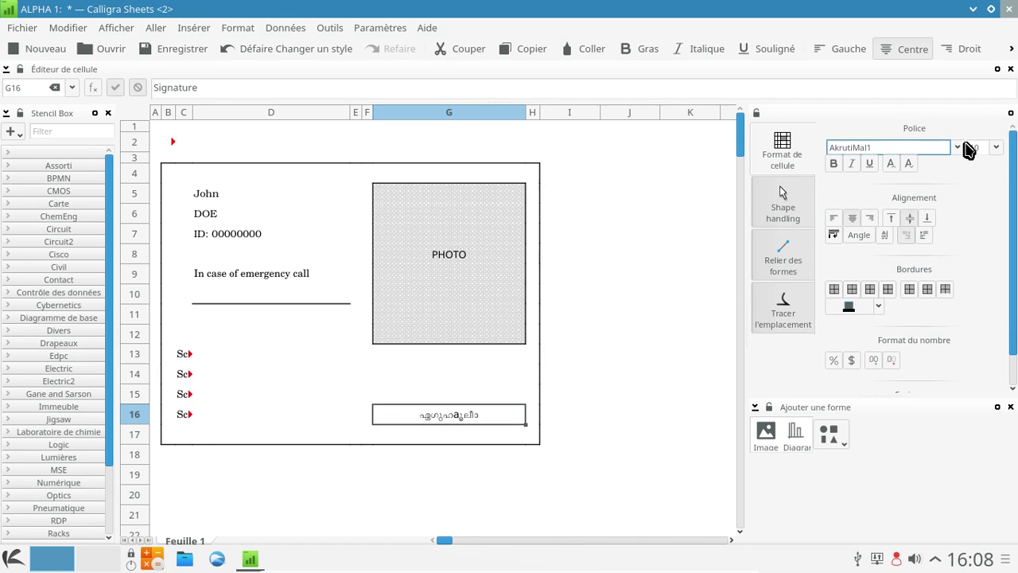
click(958, 148)
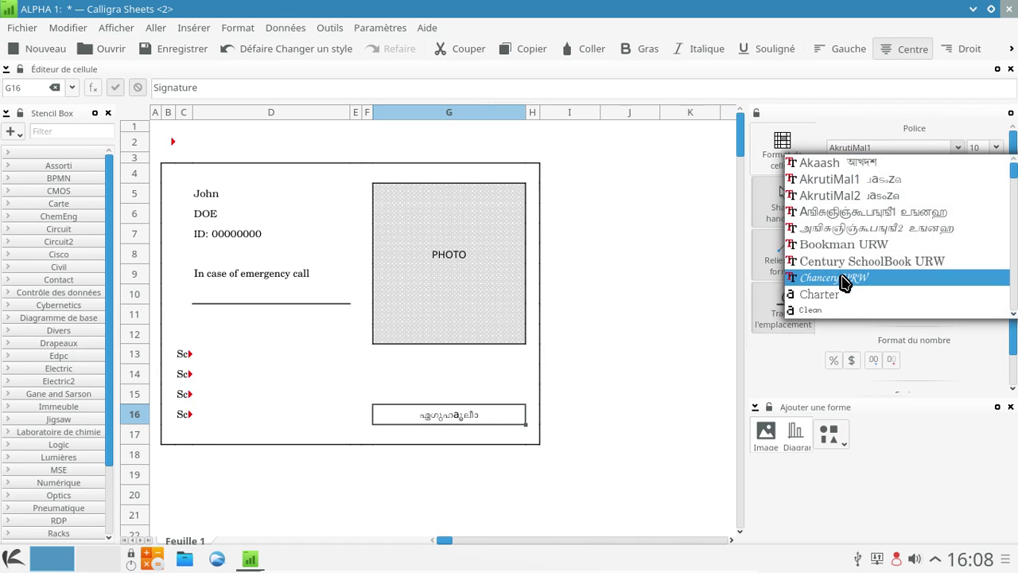
click(844, 244)
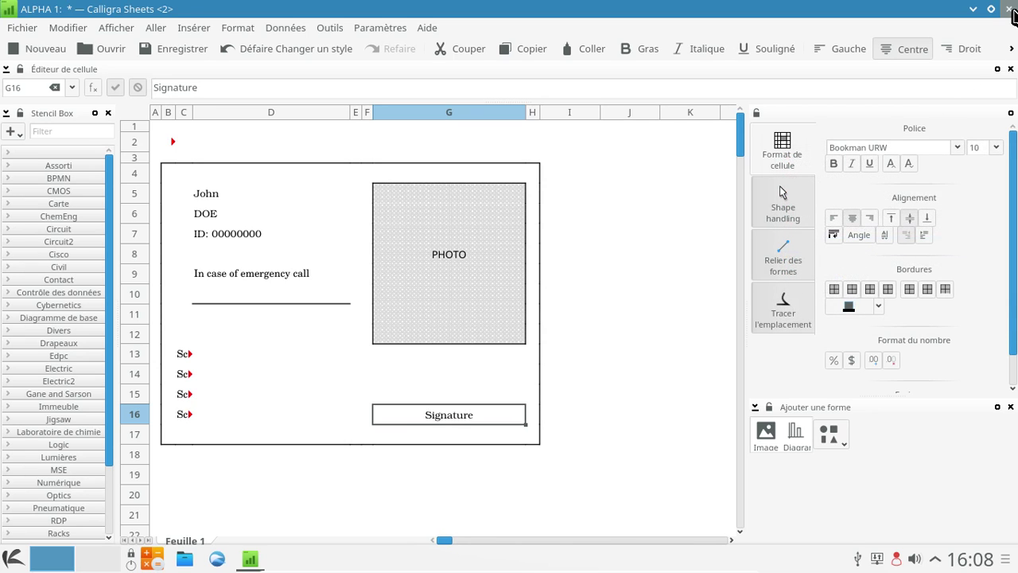
Close both Calligra Sheets windows, discarding the changes to each untitled document.
click(1011, 10)
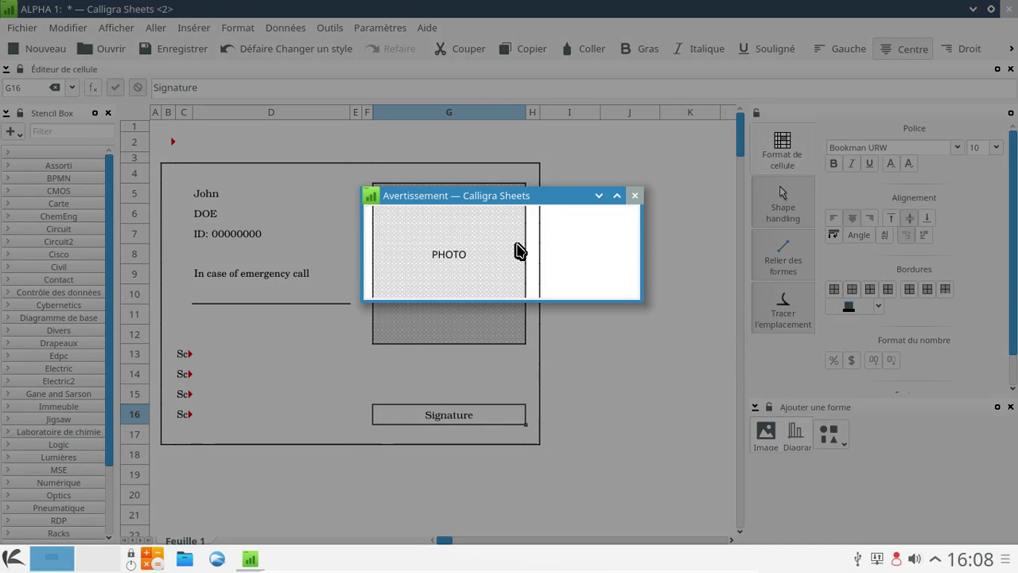
mouse_move(496, 198)
mouse_down()
mouse_move(594, 184)
mouse_move(580, 184)
mouse_up()
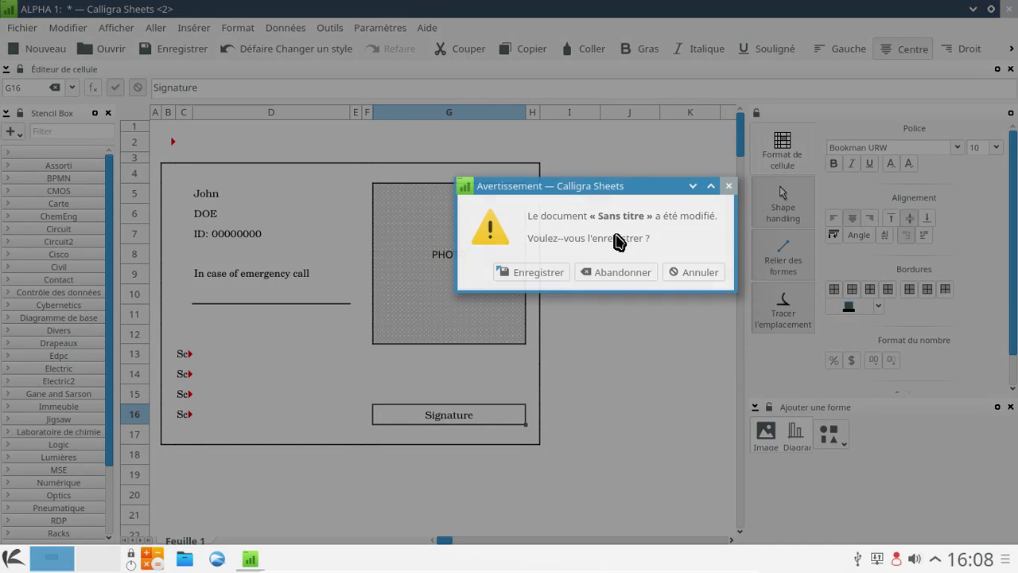
click(605, 278)
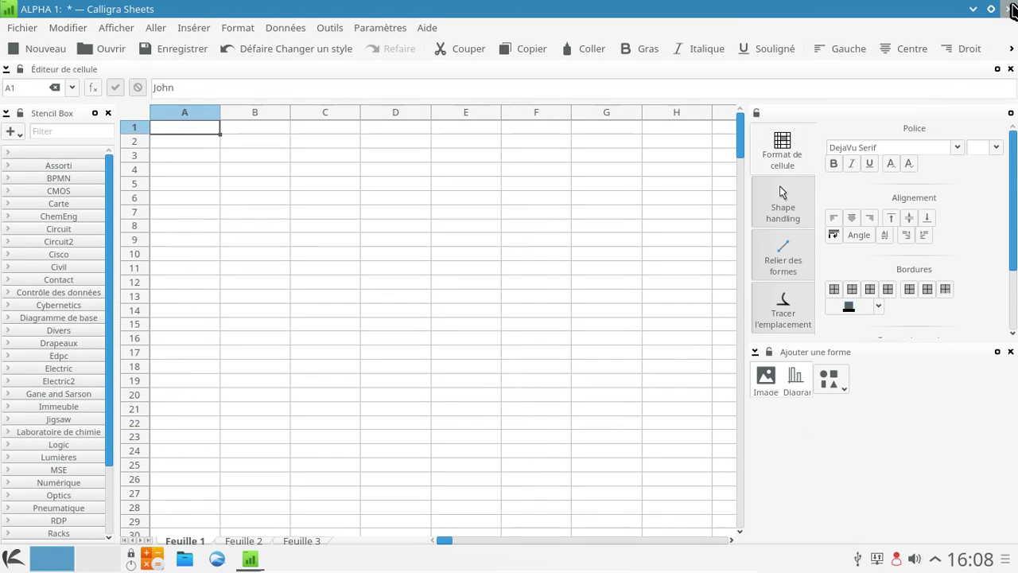
click(1013, 9)
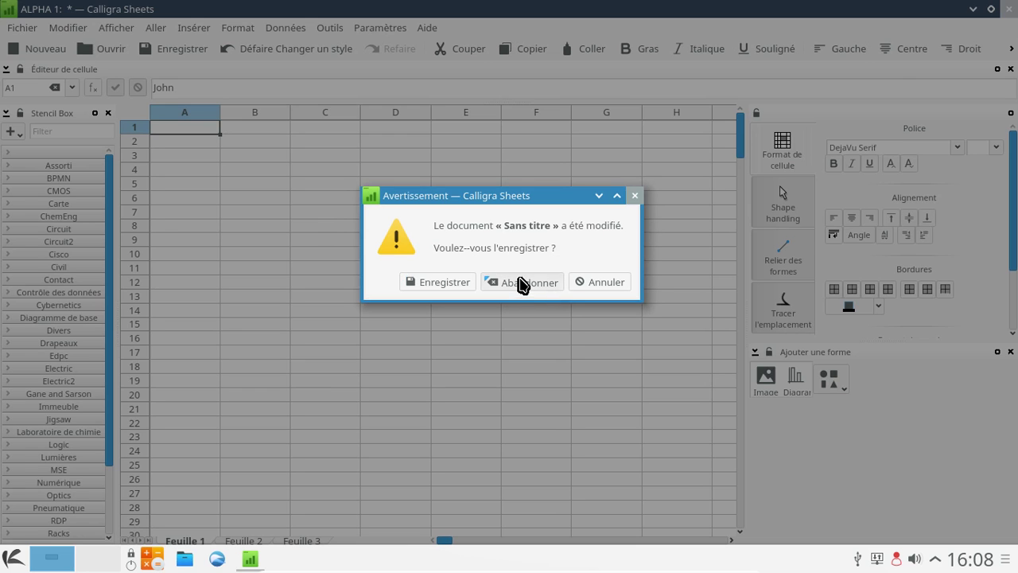
click(520, 282)
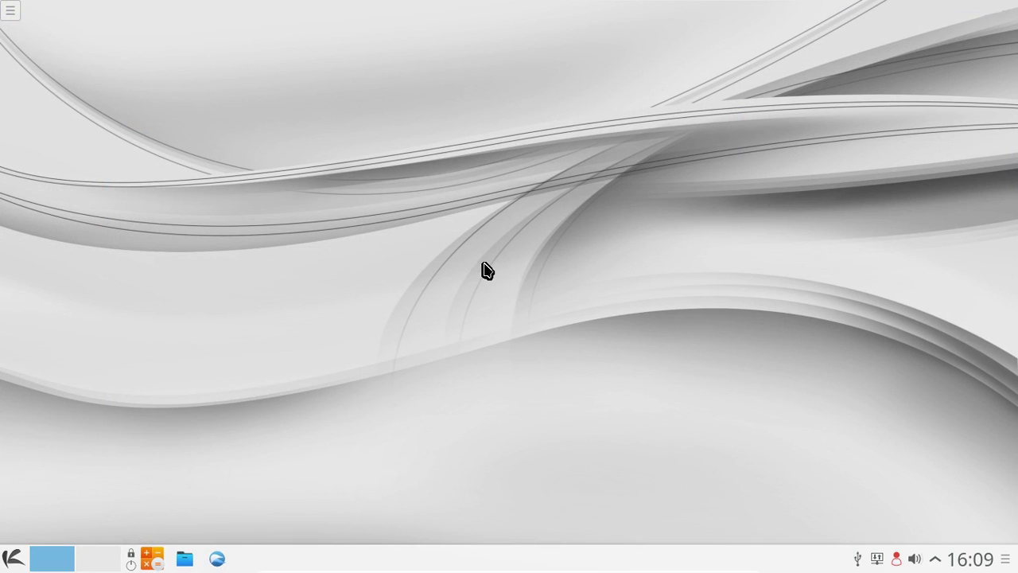
Find and launch K3b, dismiss its system configuration warning, and enlarge the application window.
click(14, 557)
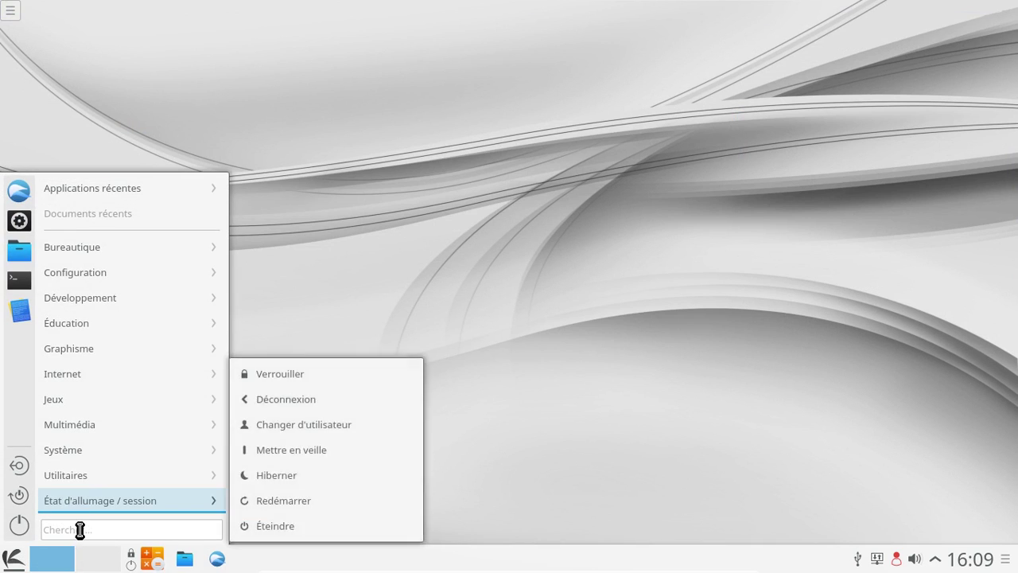
text(k3b)
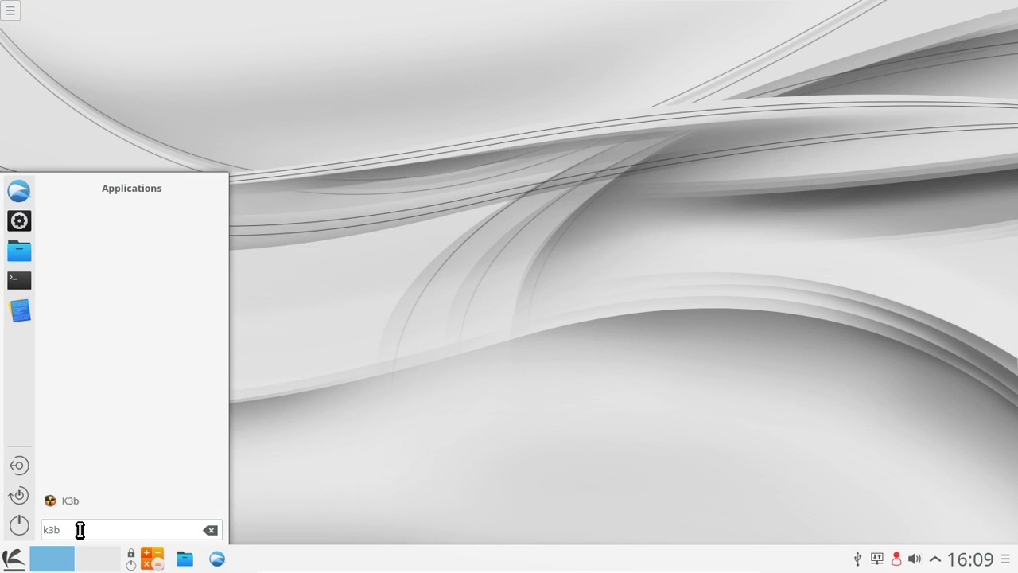
click(70, 500)
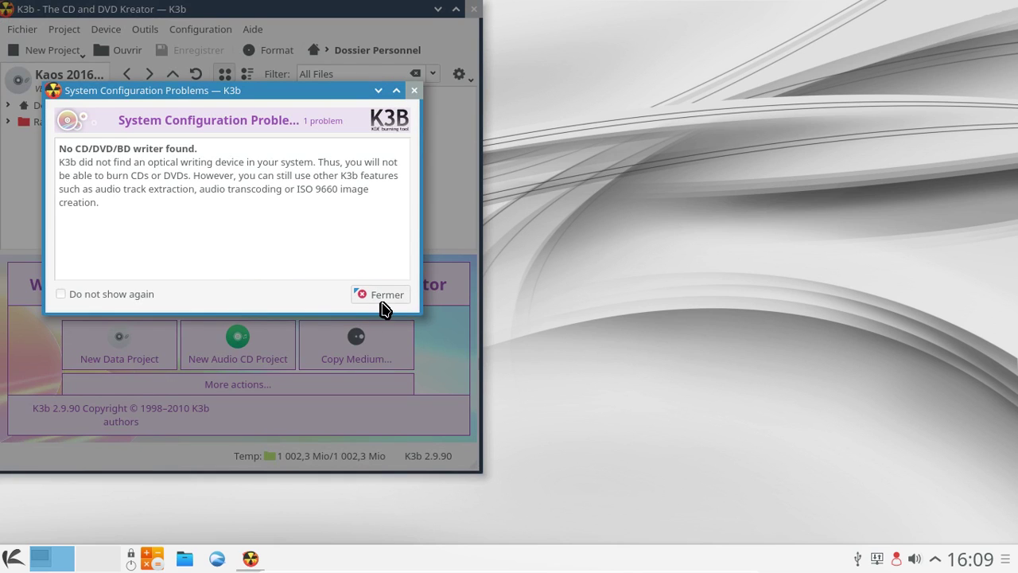
click(382, 301)
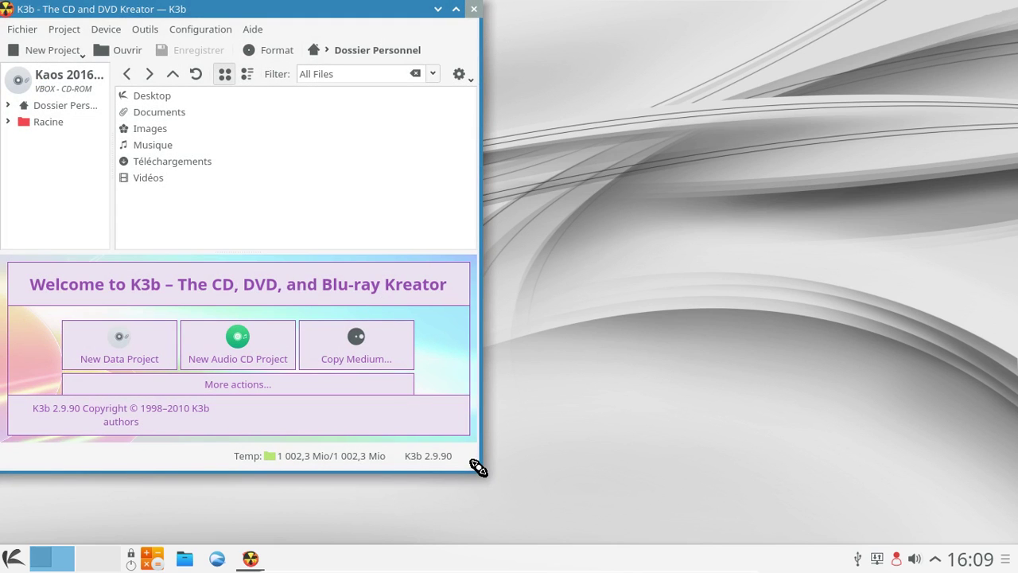
drag(477, 468, 781, 495)
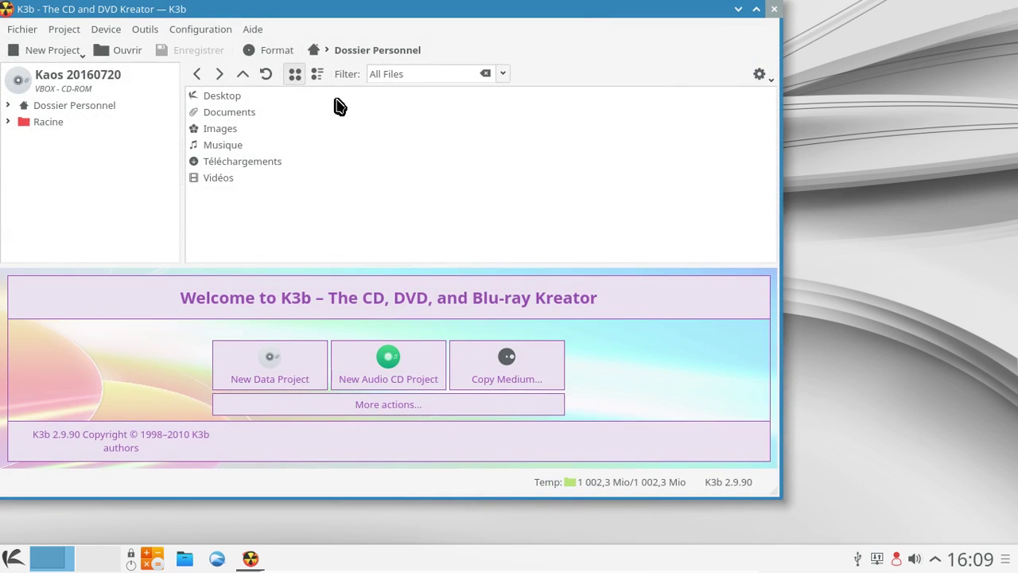
Check the description and version in K3b's About information, then close K3b.
click(253, 29)
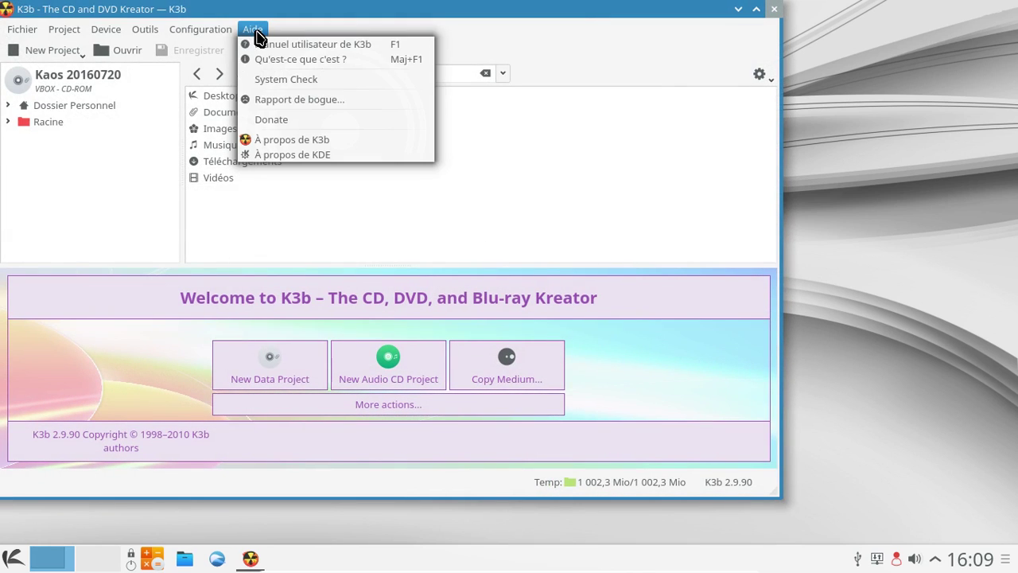
click(293, 141)
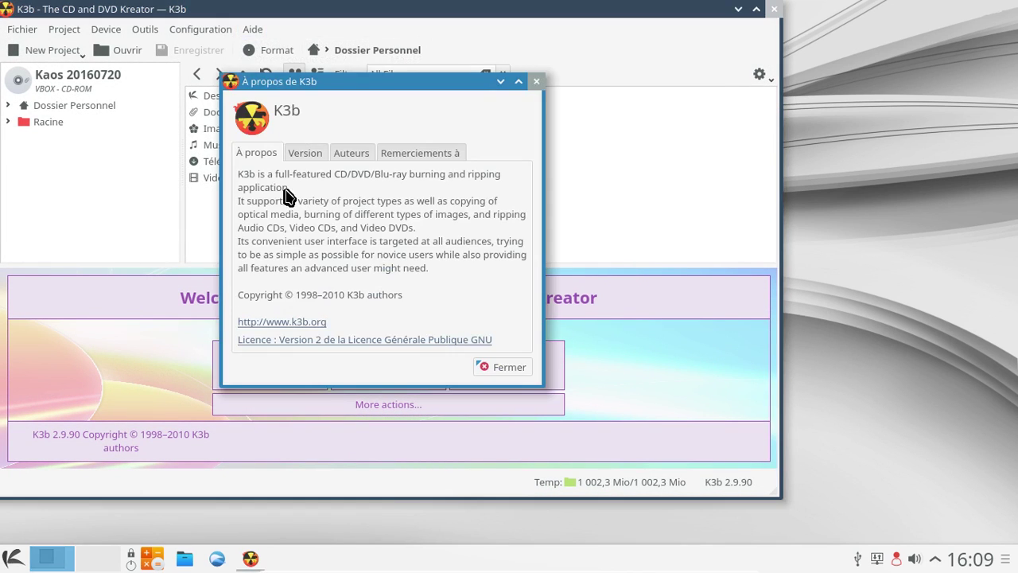
drag(402, 81, 277, 89)
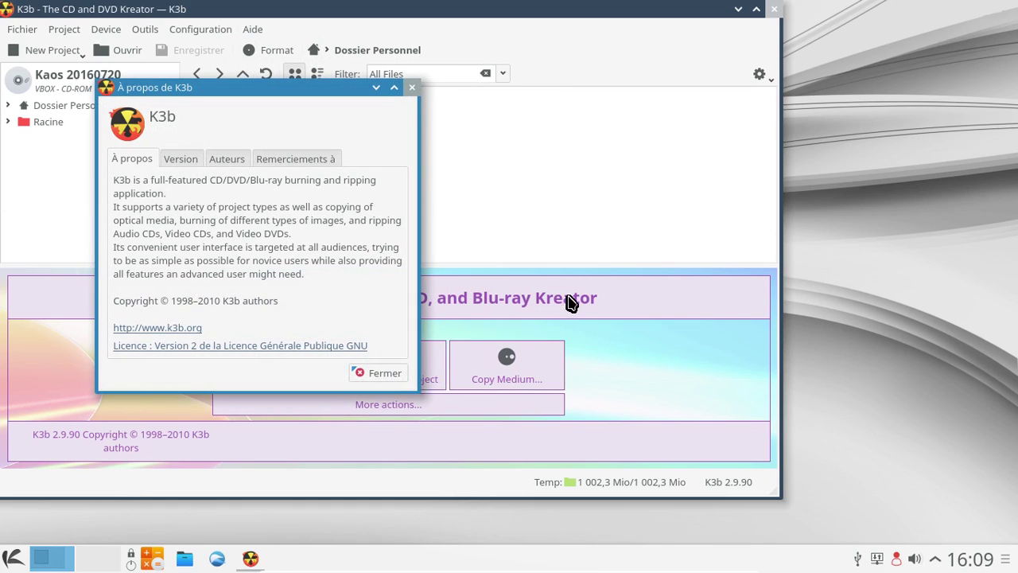
click(180, 159)
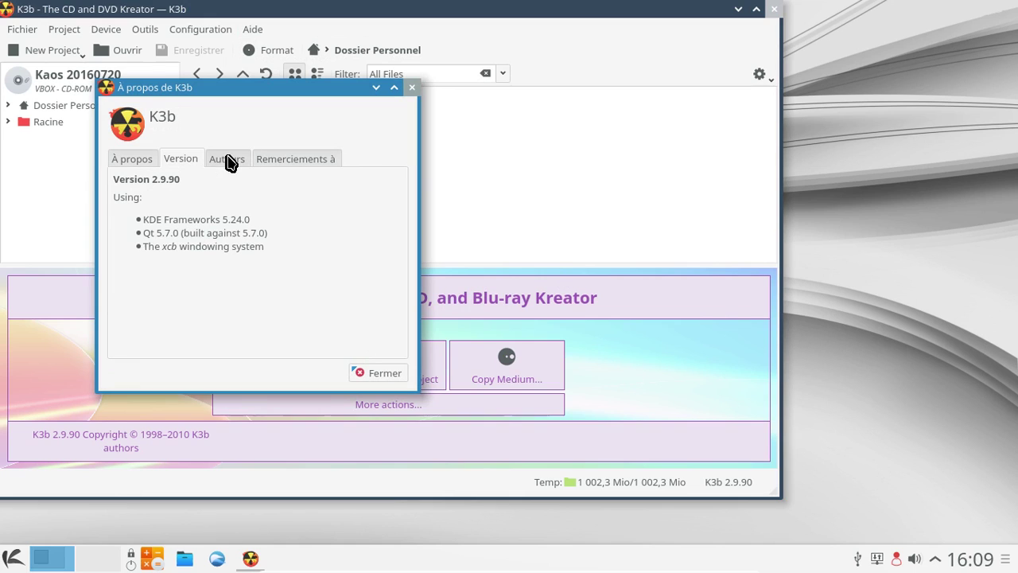
click(412, 88)
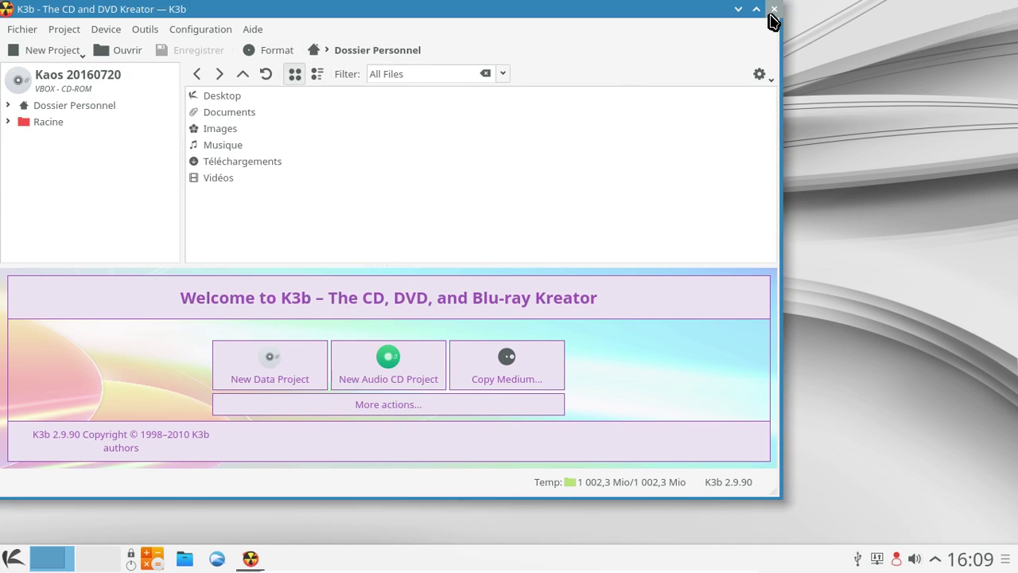
click(773, 10)
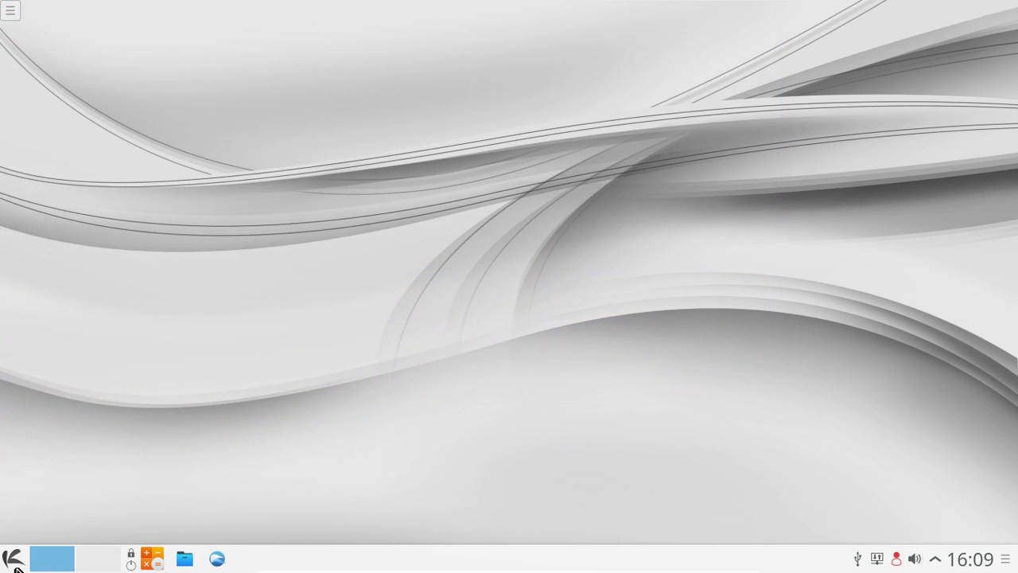
Browse the Éducation, Graphisme and Internet application categories and launch the QupZilla web browser.
click(14, 560)
mouse_move(95, 327)
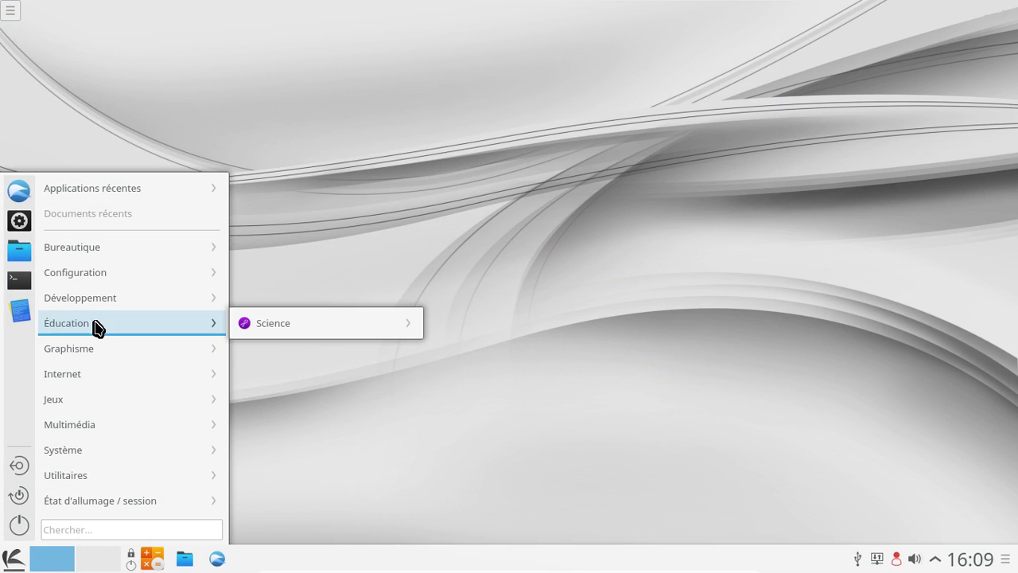
mouse_move(99, 350)
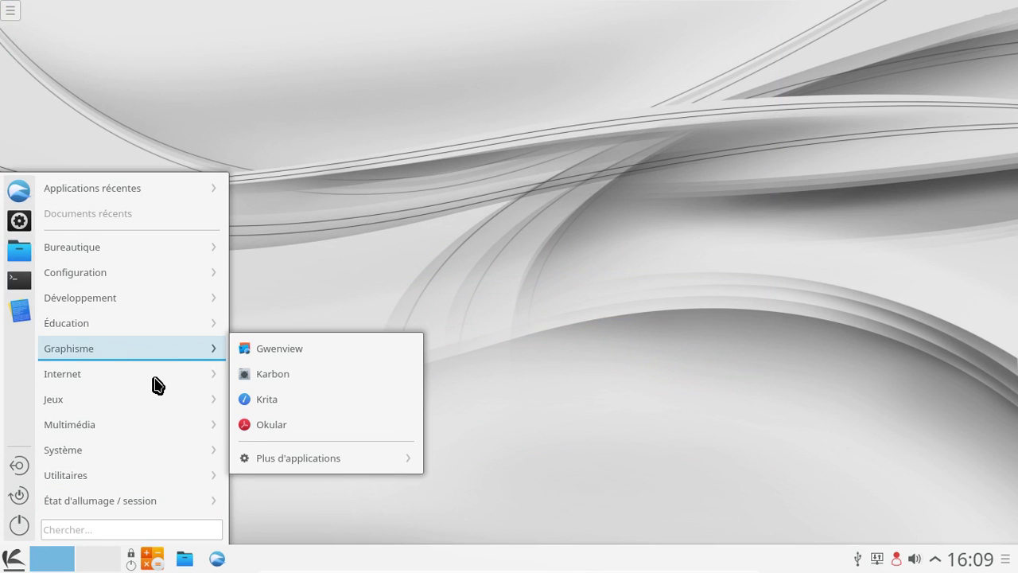
mouse_move(151, 381)
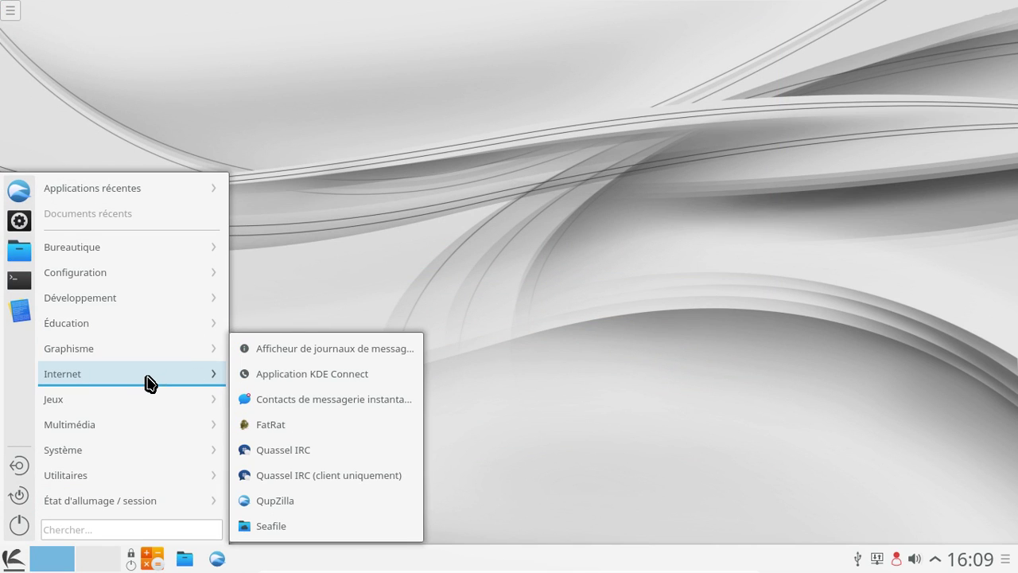
click(353, 502)
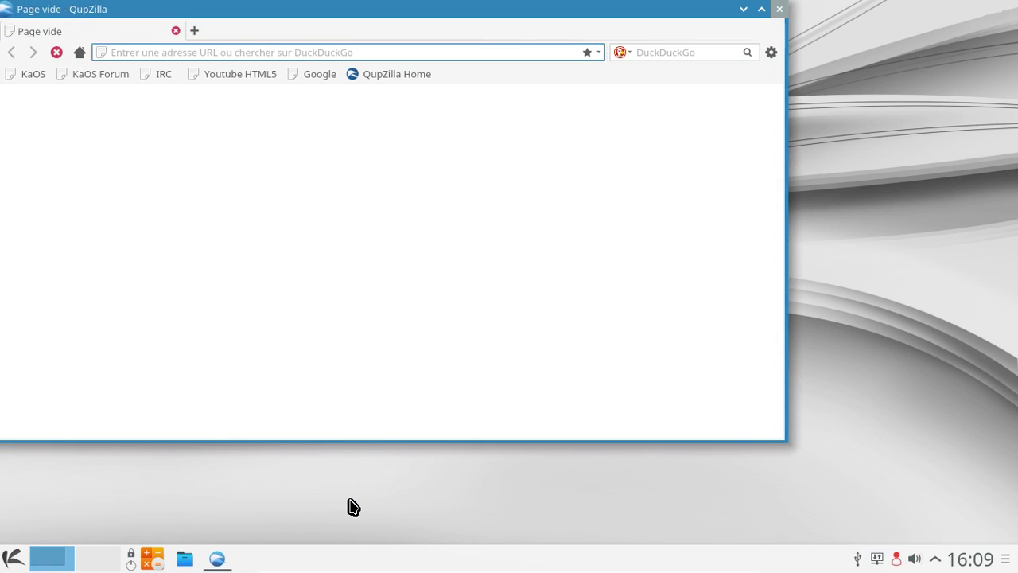
Check the version in QupZilla's About information and close the dialog.
click(773, 54)
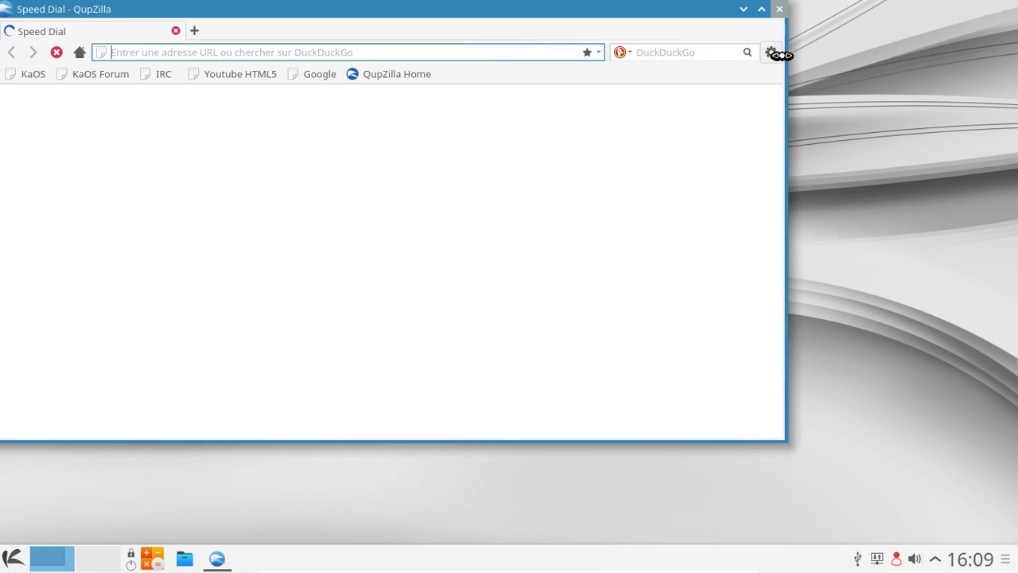
click(773, 53)
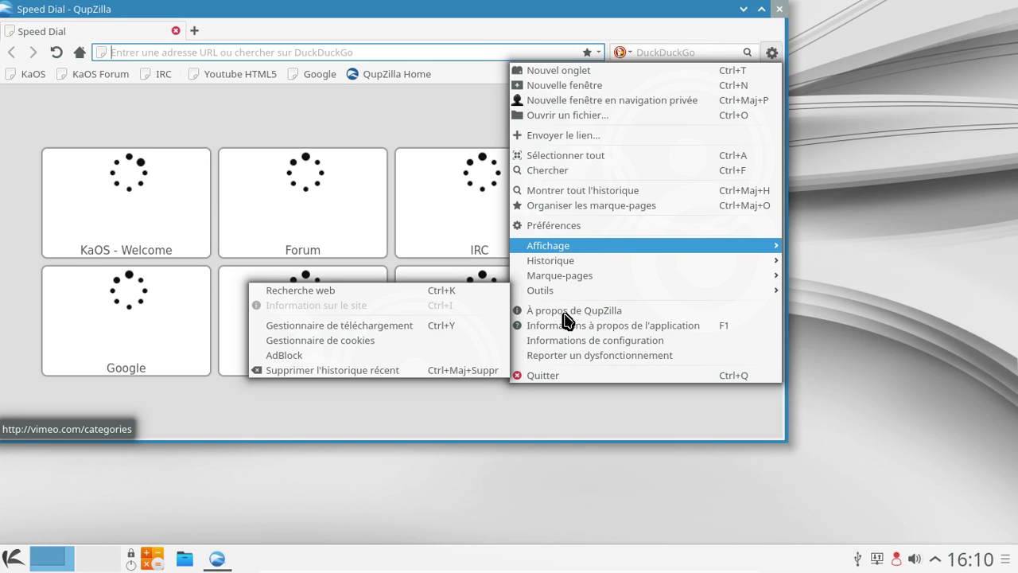
click(737, 313)
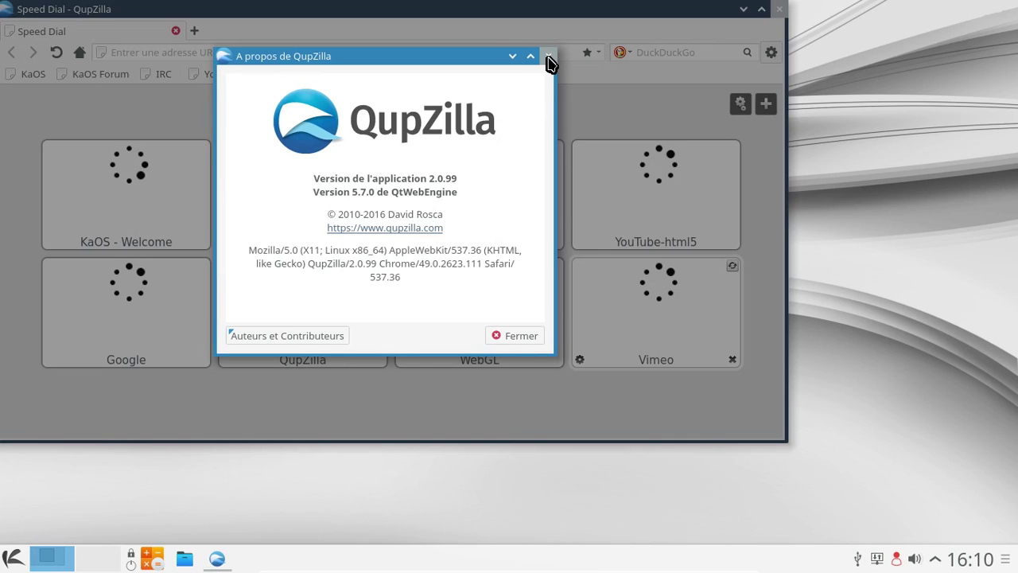
click(548, 56)
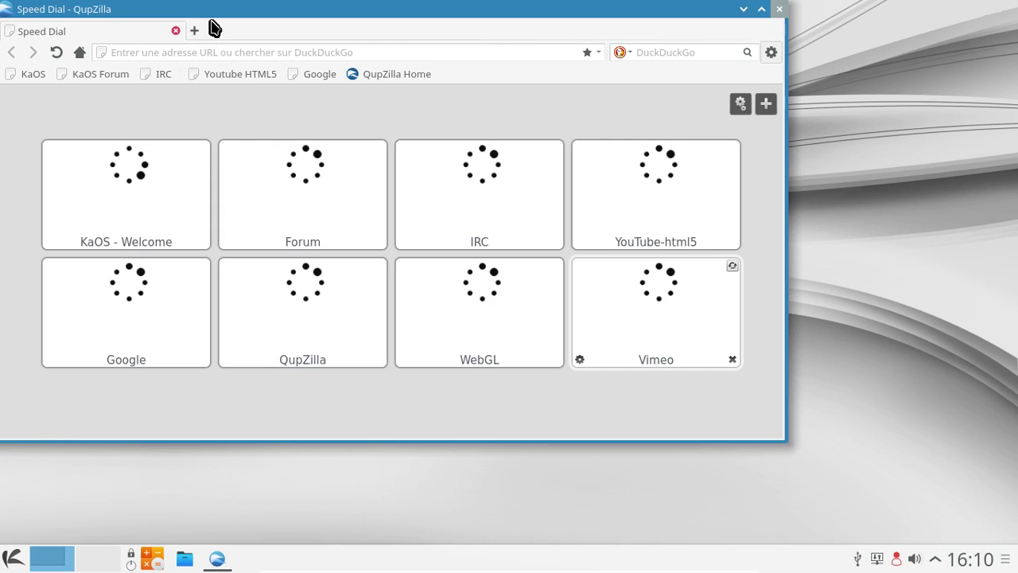
Move the QupZilla window toward the middle of the desktop, load html5test.com in a new tab, and close the Speed Dial tab.
click(184, 53)
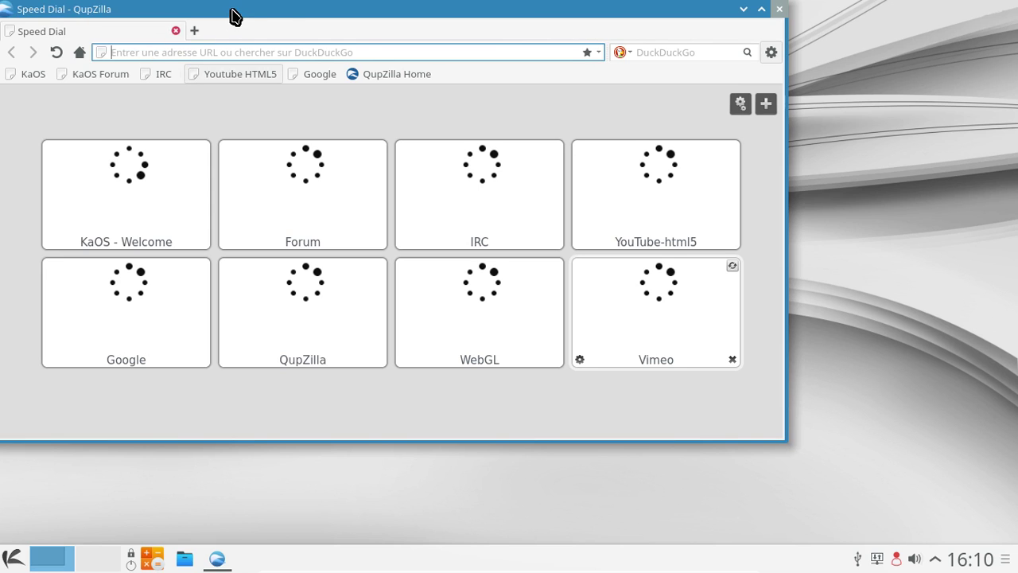
drag(266, 14, 410, 49)
key(ctrl+t)
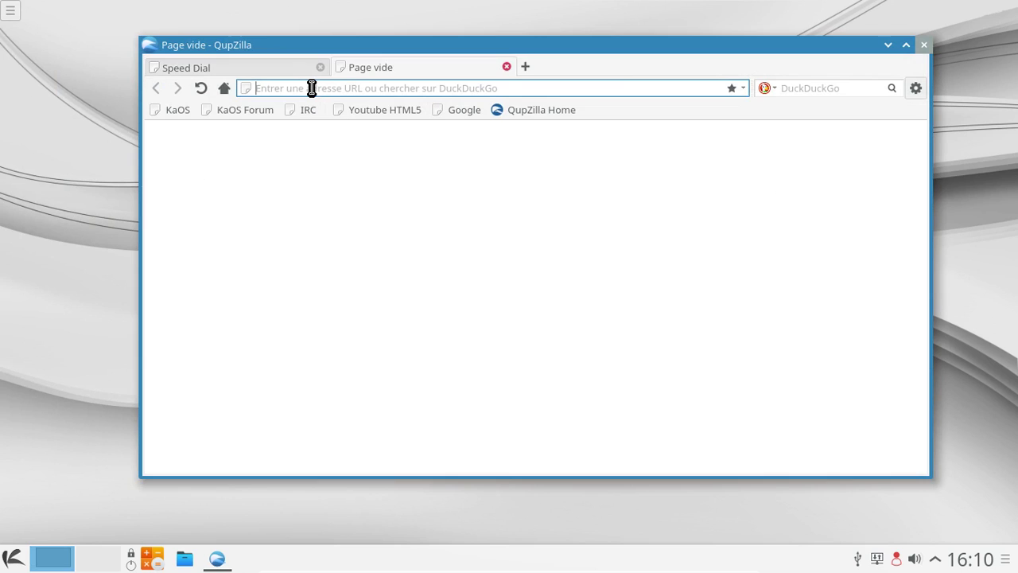
text(html)
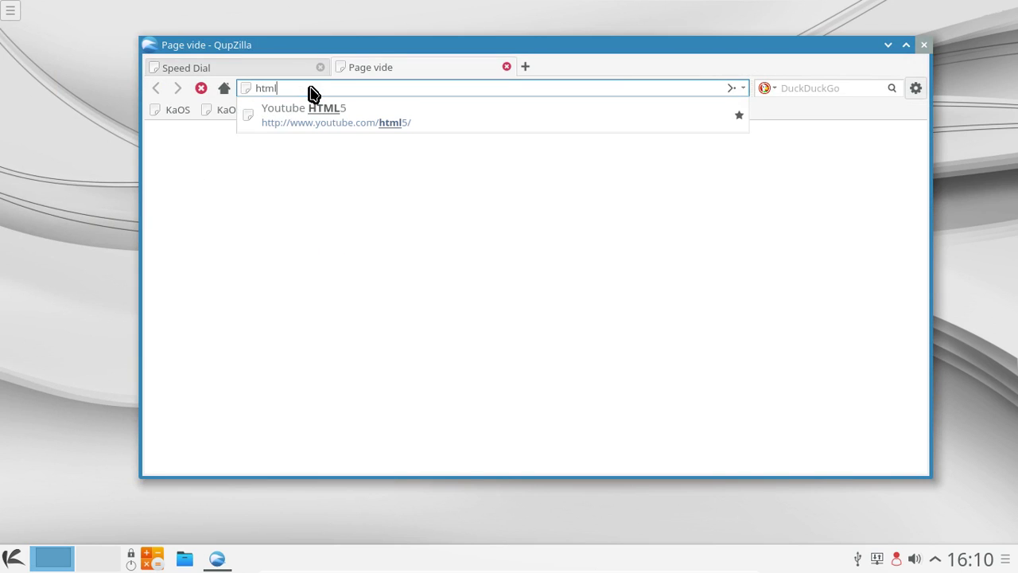
text(5test.com)
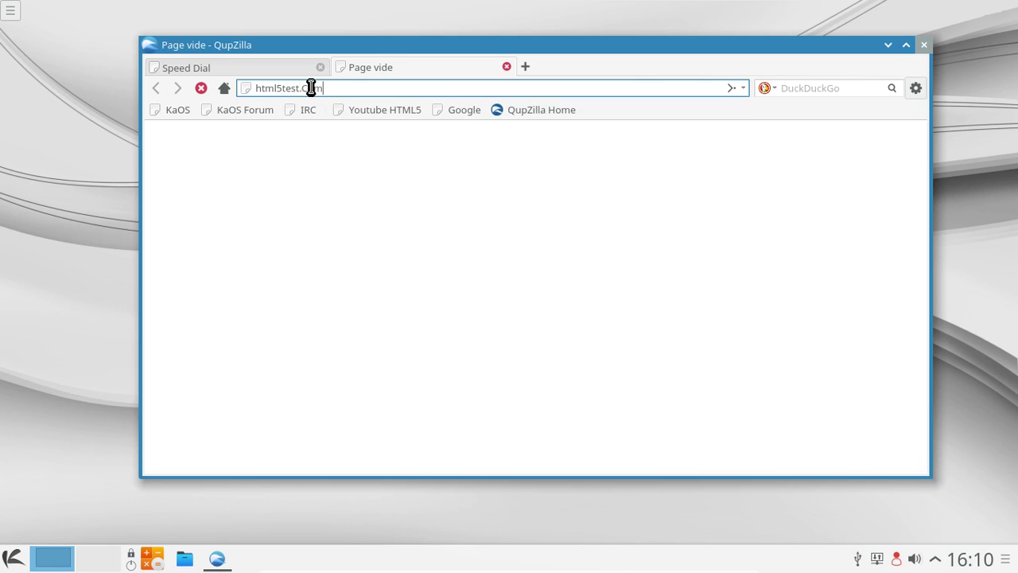
key(Return)
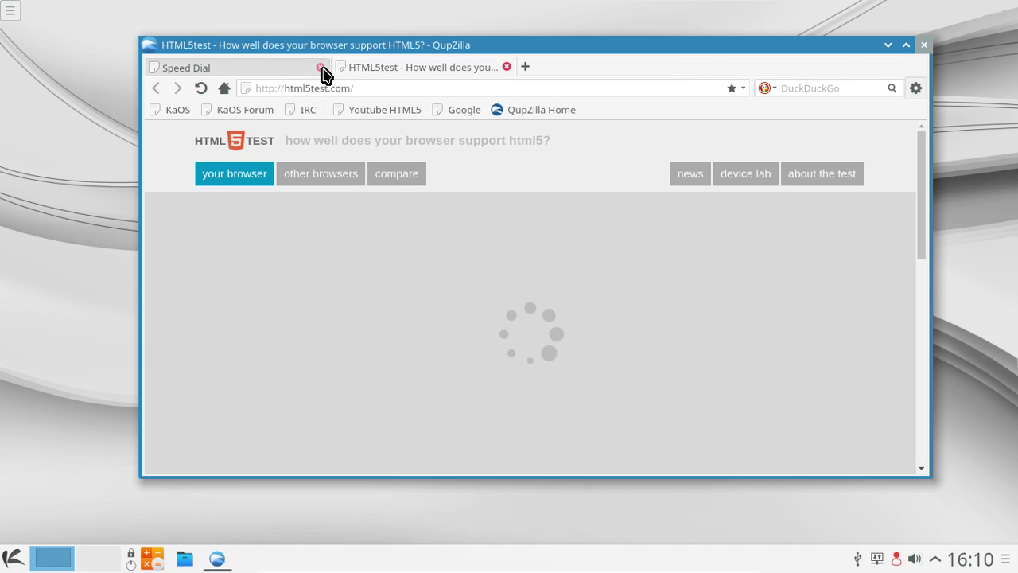
click(321, 68)
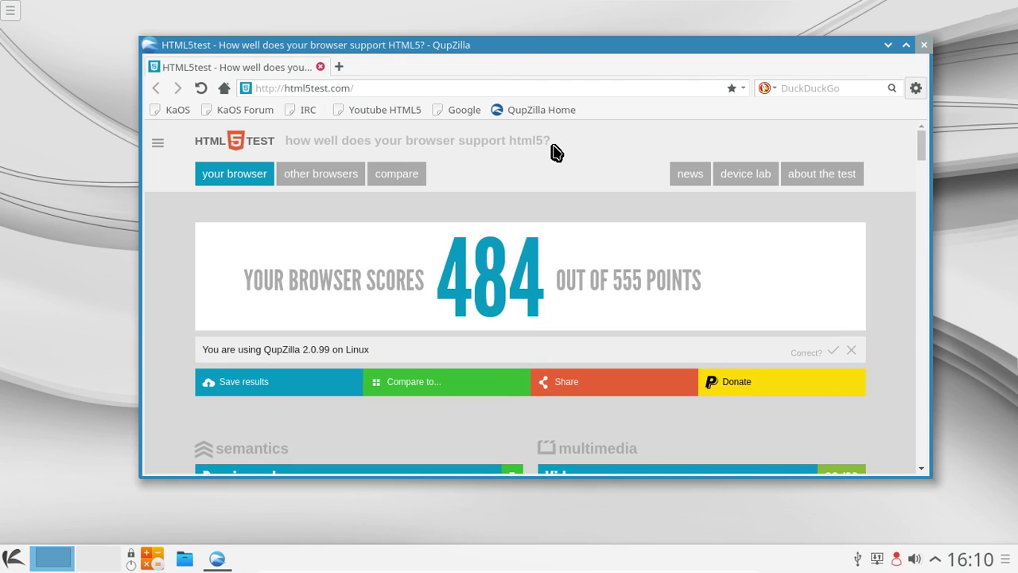
Open a new tab, close the HTML5test tab, and load about:plugins.
click(338, 66)
click(320, 67)
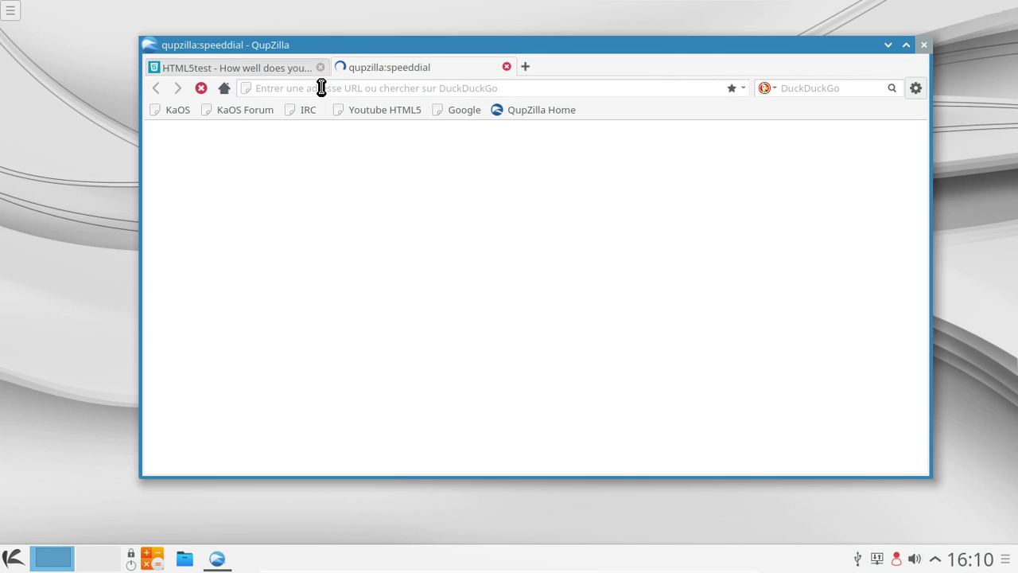
click(326, 88)
text(abtout:plugins)
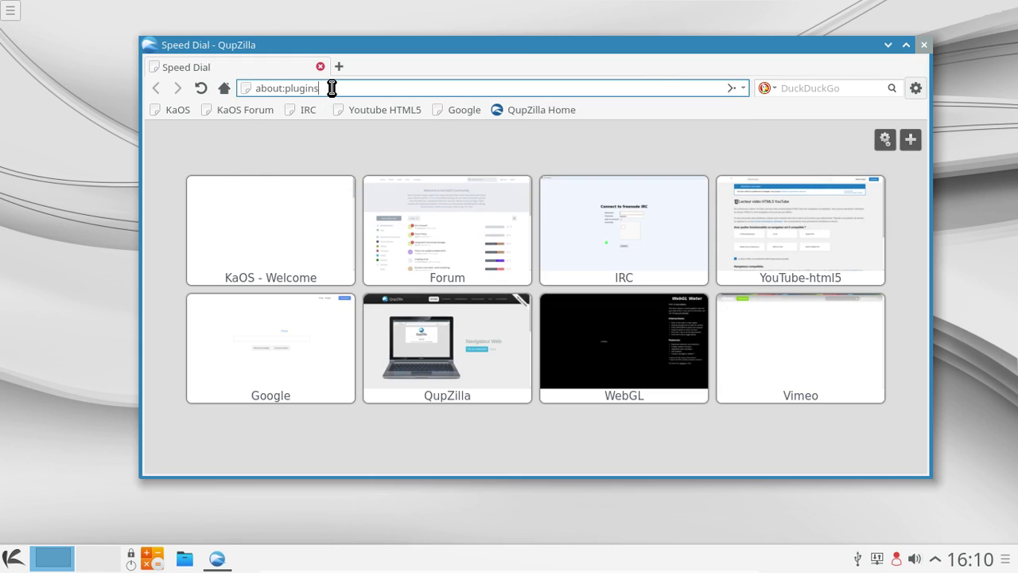
key(Return)
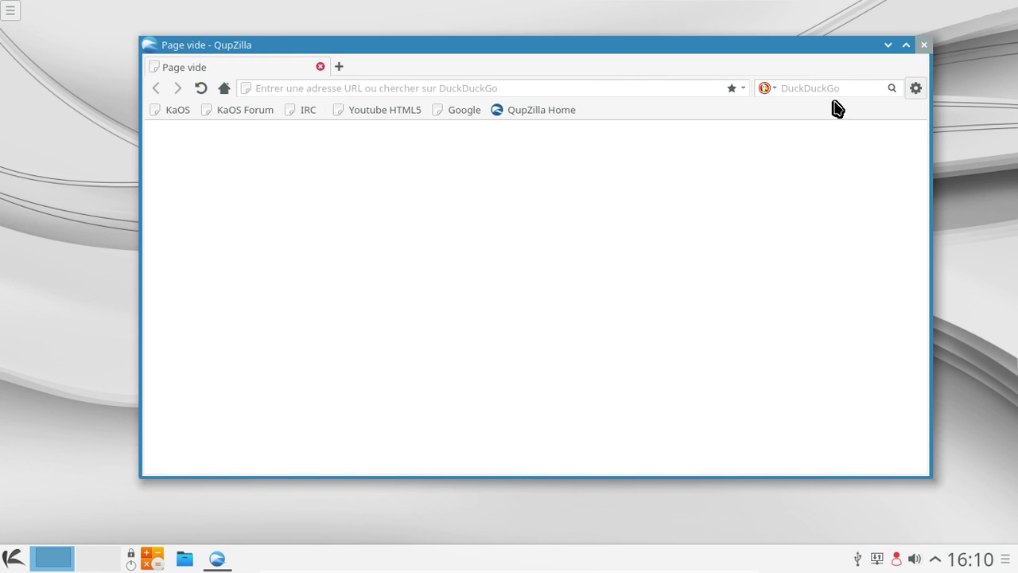
Review QupZilla's AdBlock configuration and its EasyList filters, and close the dialog.
click(917, 89)
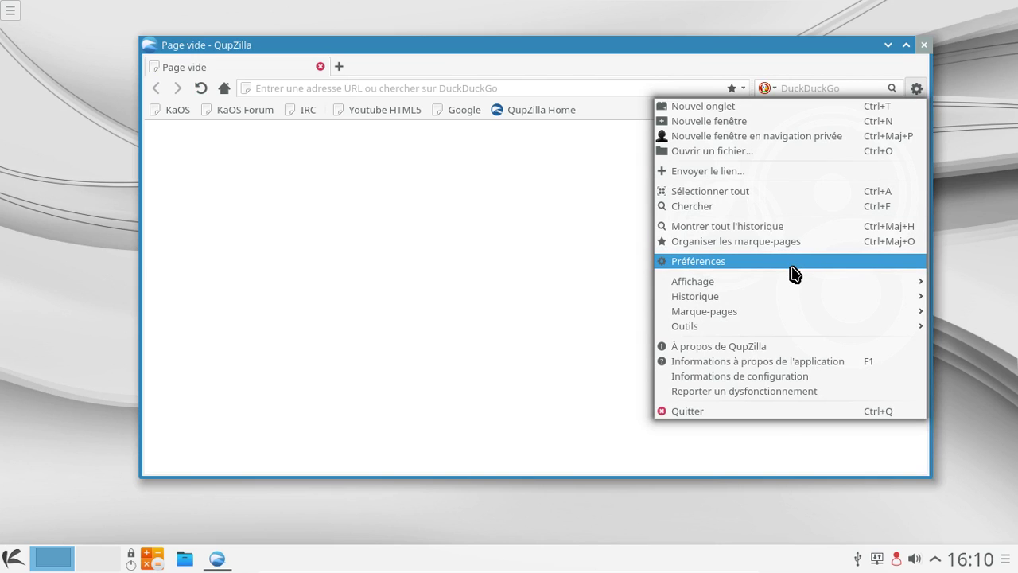
mouse_move(767, 328)
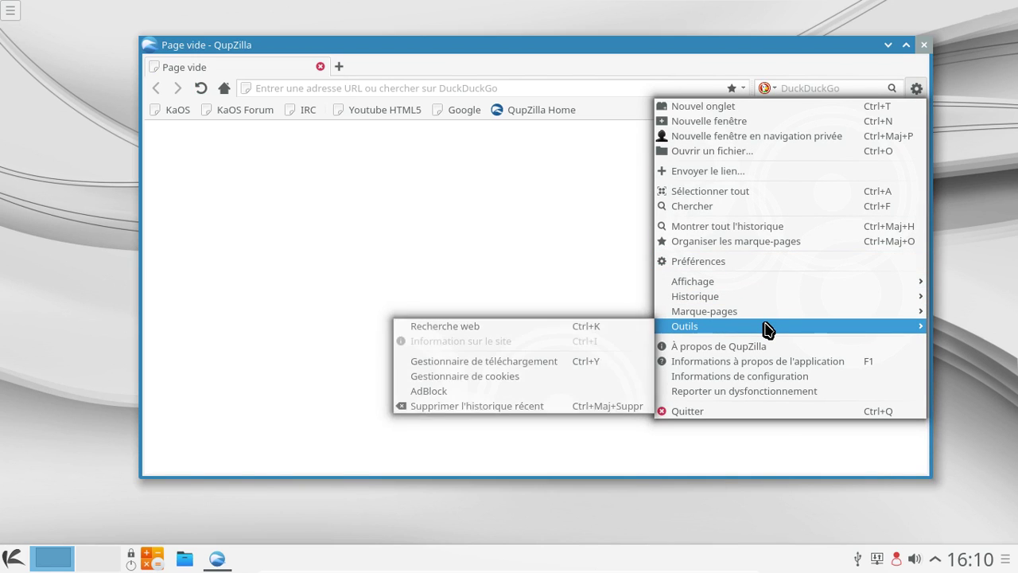
click(560, 391)
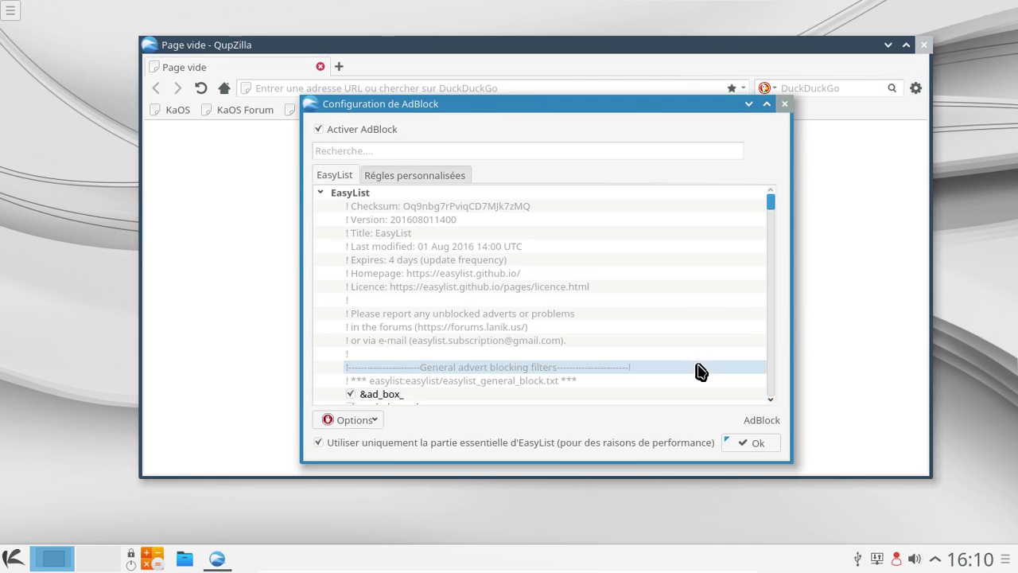
click(758, 443)
Examine the list of available extensions in QupZilla's preferences.
click(916, 89)
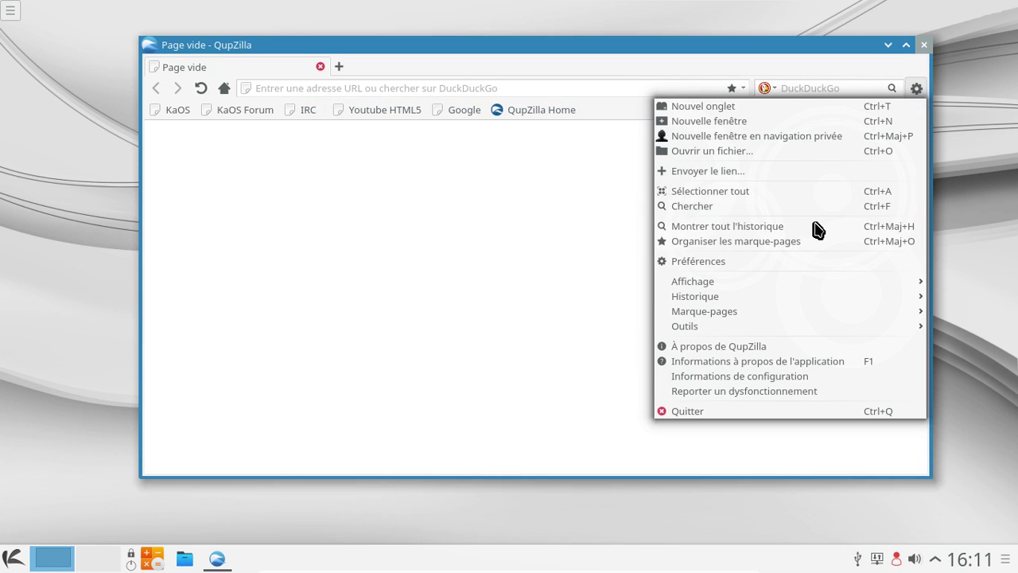
click(762, 264)
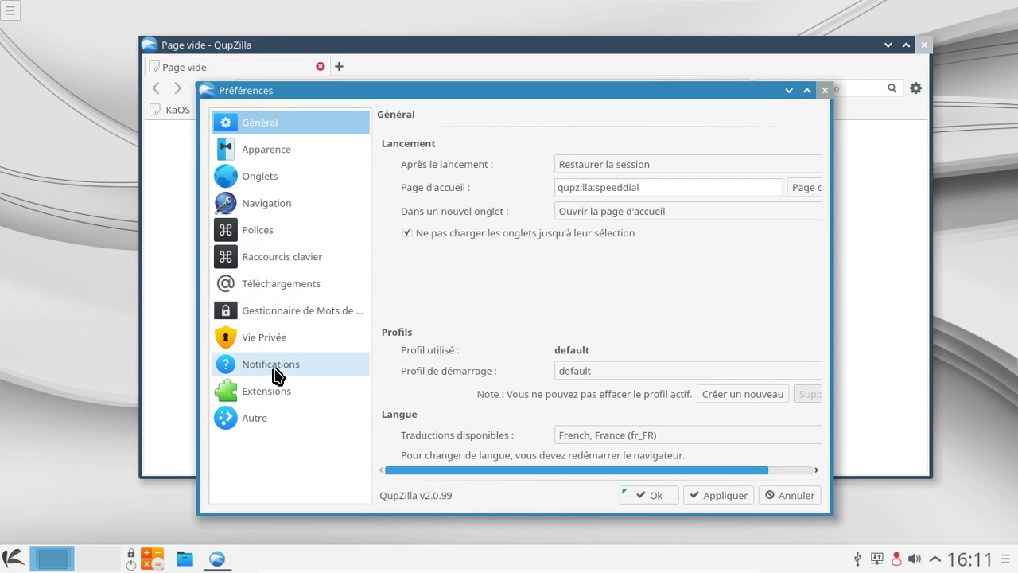
click(278, 398)
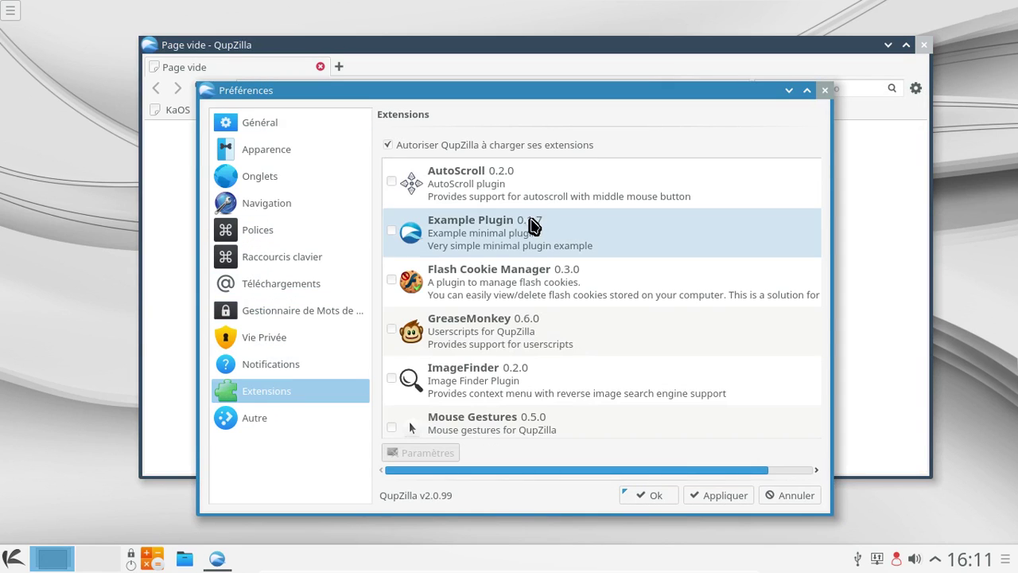
scroll(529, 226, down, 3)
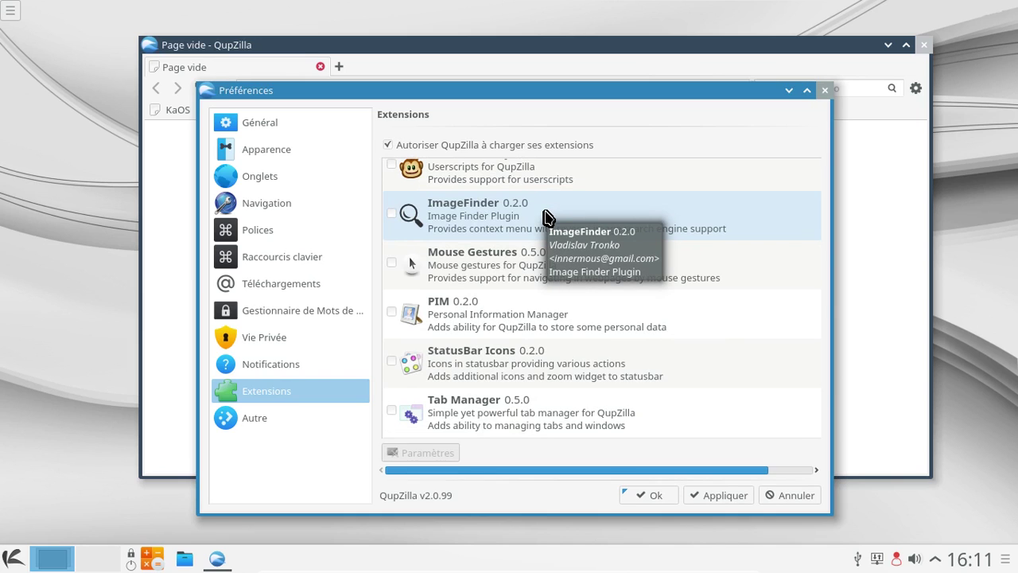
scroll(559, 183, up, 3)
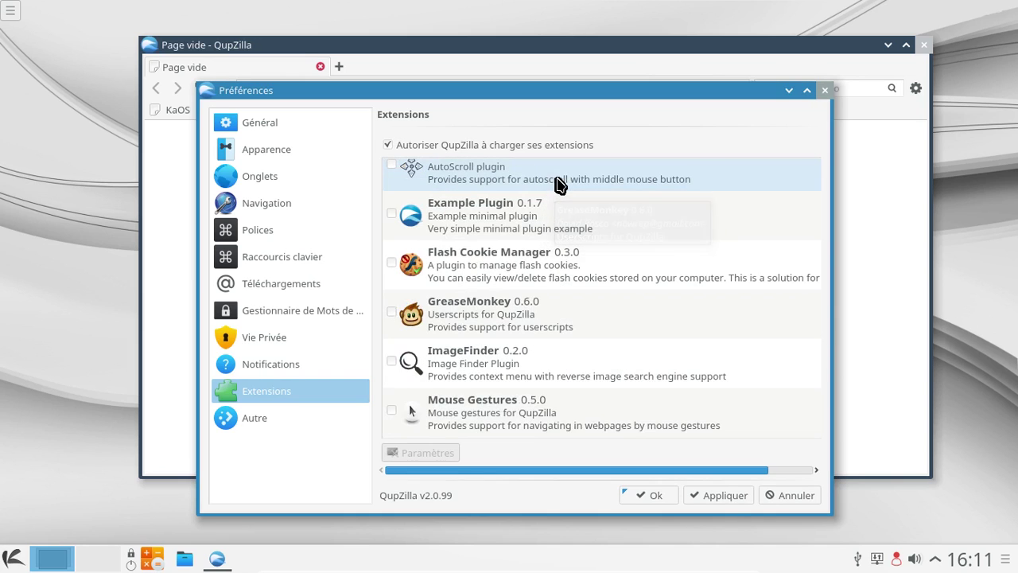
scroll(559, 183, down, 3)
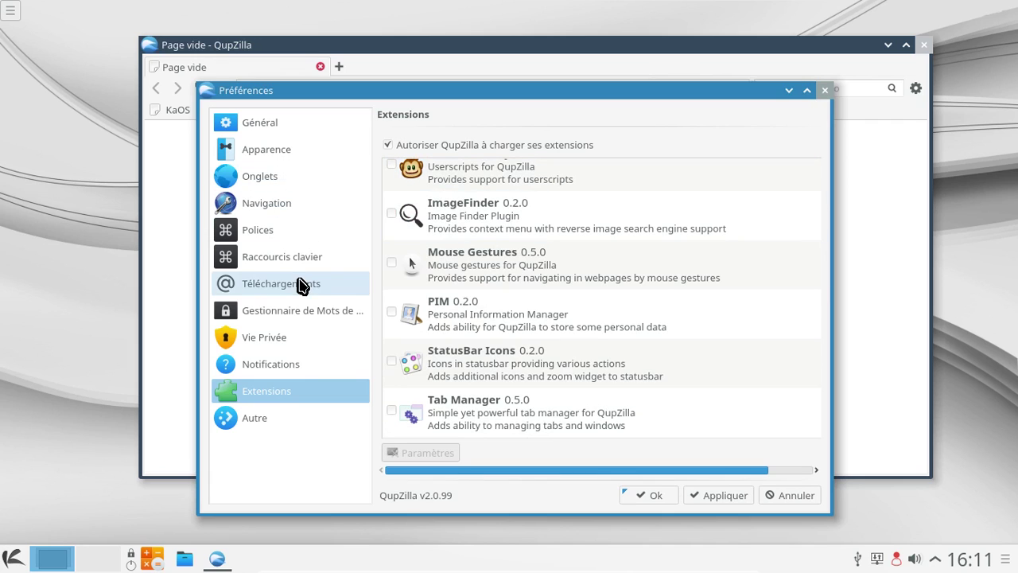
Look through the password manager, Notifications, Autre, Téléchargements, Vie Privée and Général preferences, and close the preferences and QupZilla.
click(309, 314)
click(292, 362)
click(267, 421)
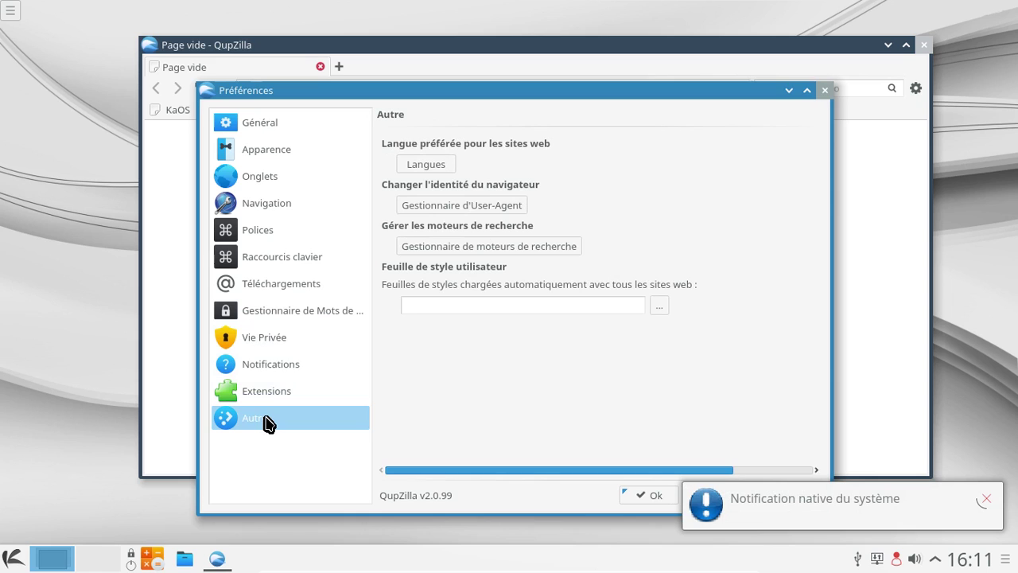
click(262, 284)
click(267, 314)
click(264, 341)
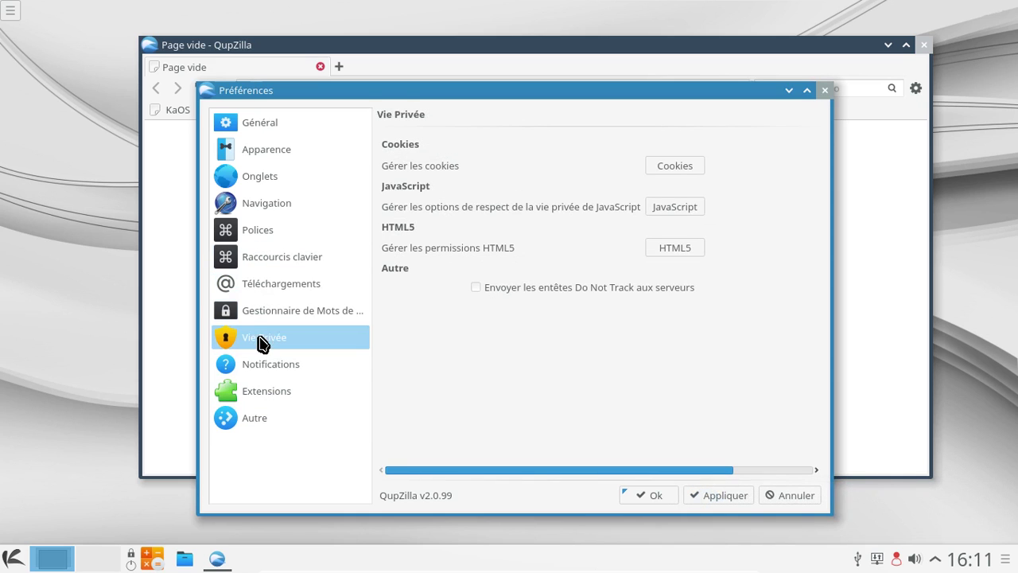
click(252, 127)
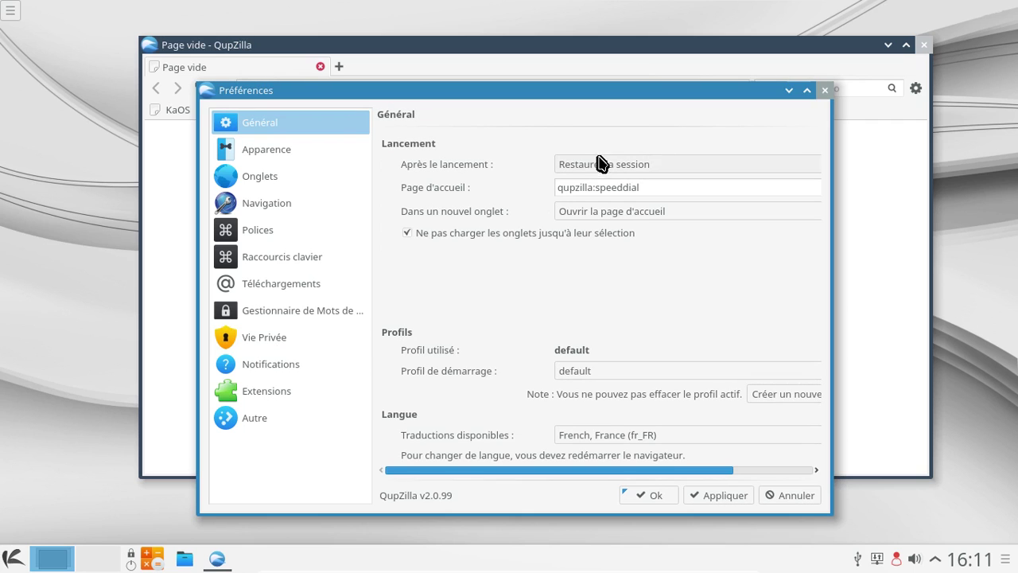
key(Escape)
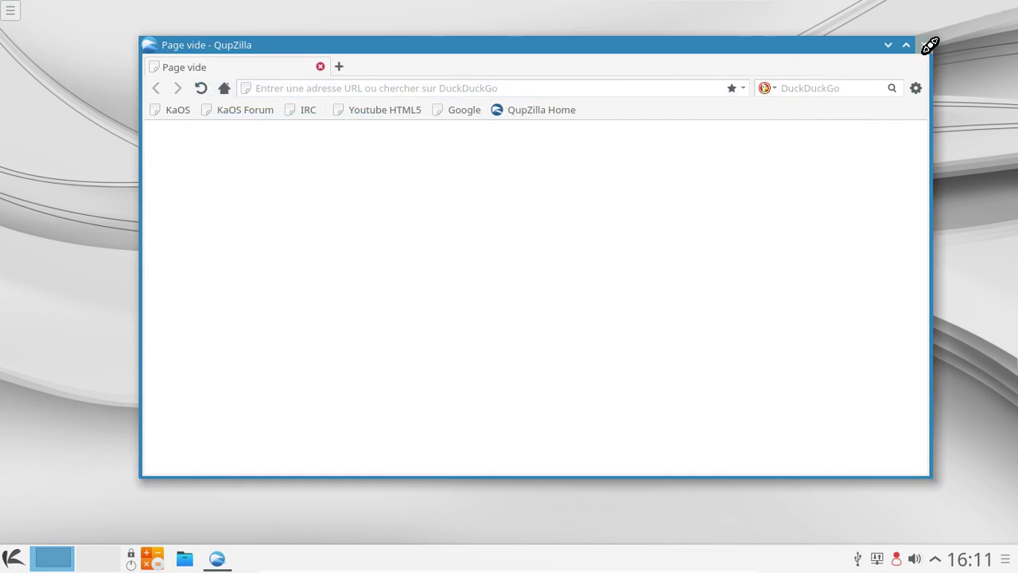
click(923, 44)
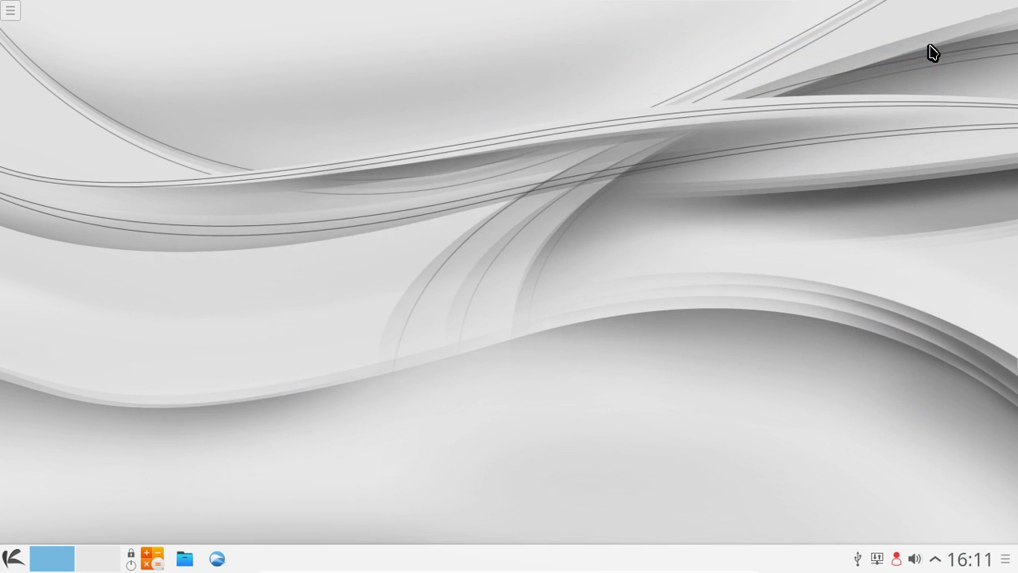
Browse the Graphisme, Internet, Jeux and Multimédia application categories and launch Cantata.
click(26, 565)
mouse_move(140, 350)
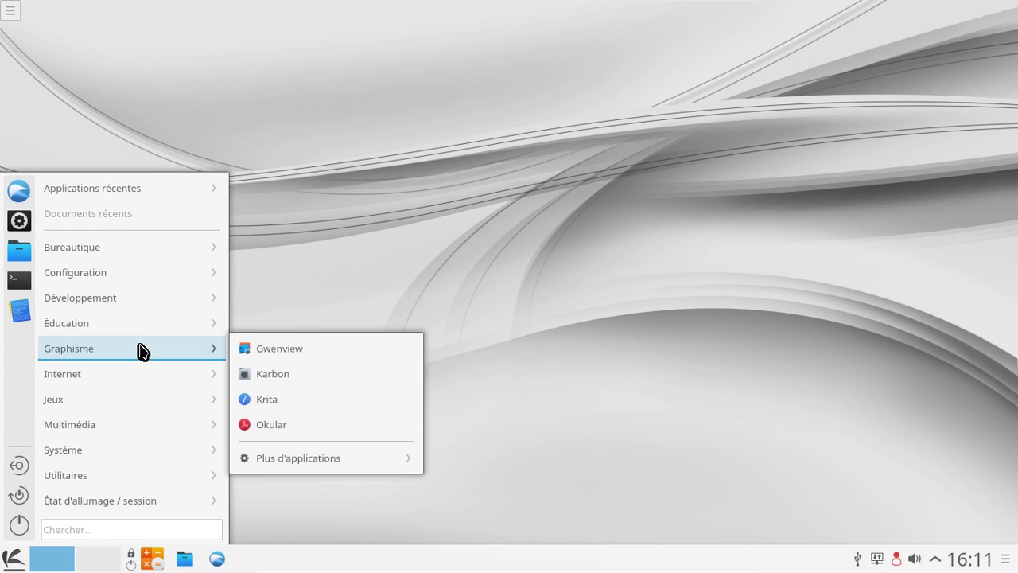
mouse_move(132, 378)
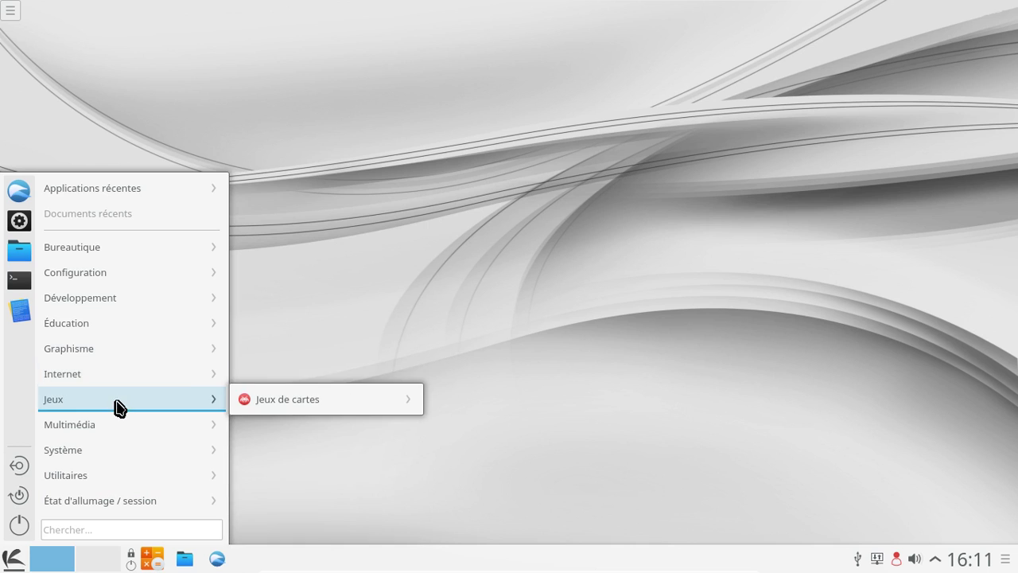
mouse_move(108, 430)
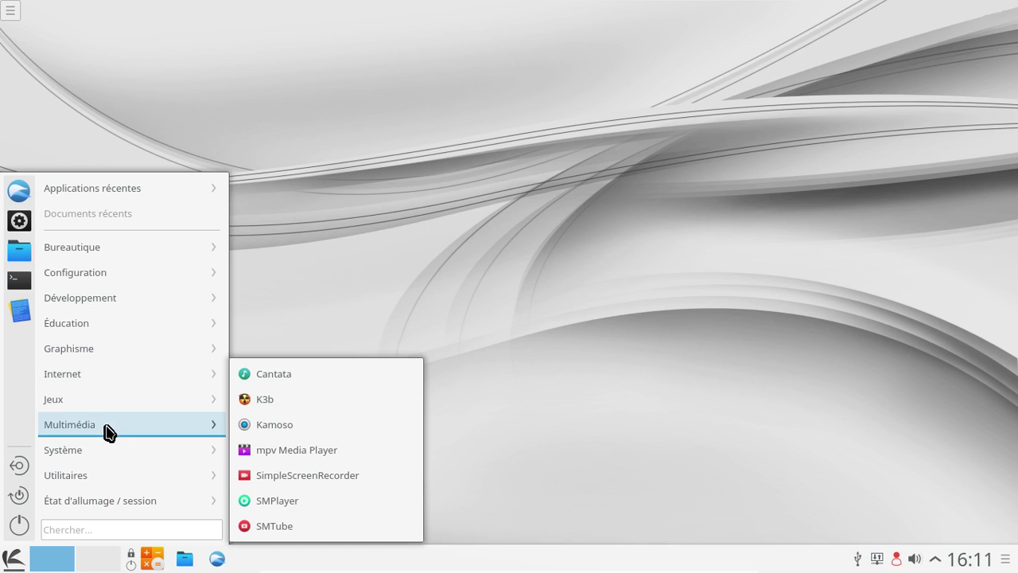
click(296, 375)
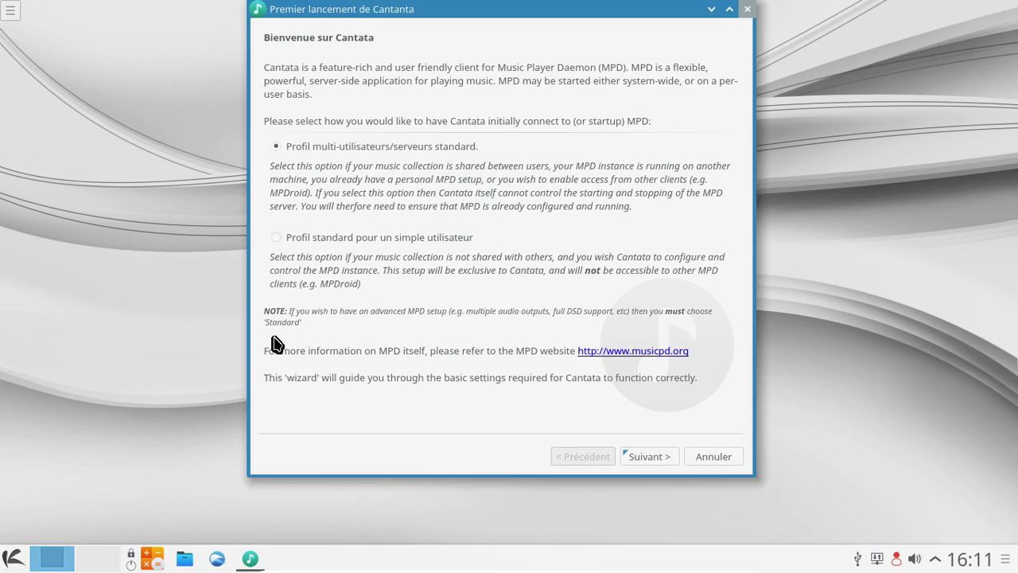
Try to connect Cantata to MPD on localhost with the standard multi-user profile, and return to the wizard's first page.
click(656, 459)
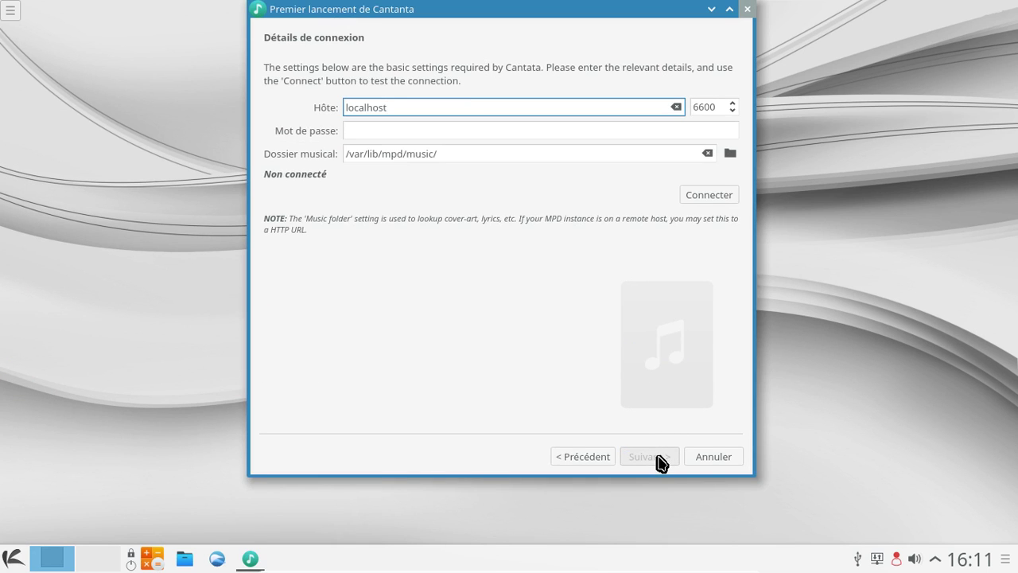
click(442, 135)
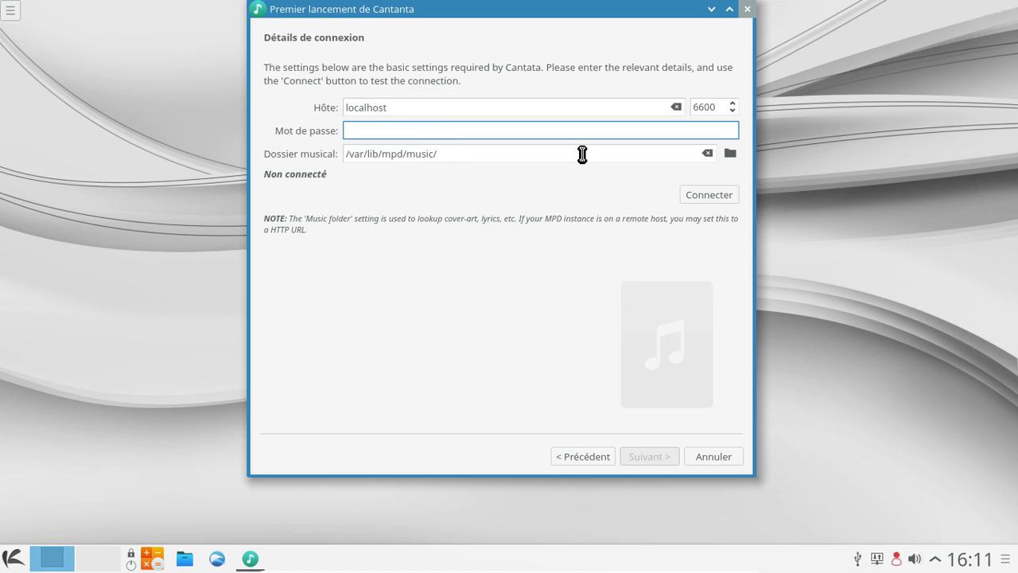
click(689, 194)
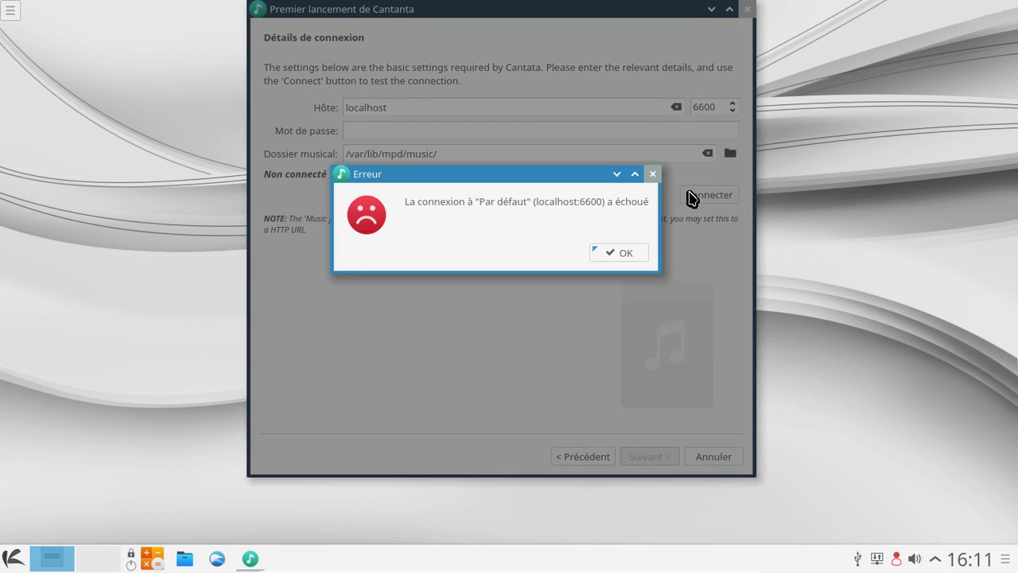
click(611, 253)
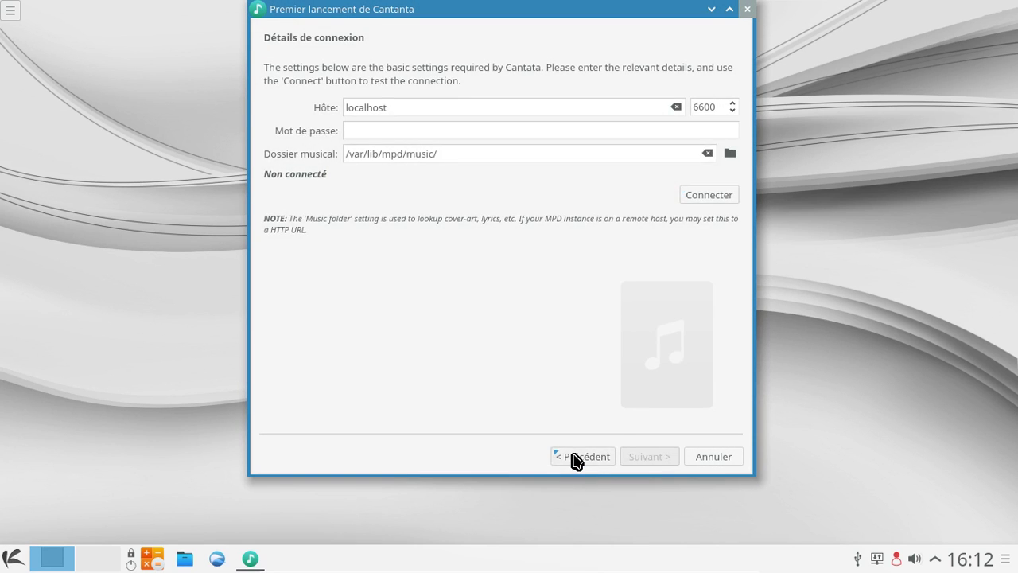
click(576, 457)
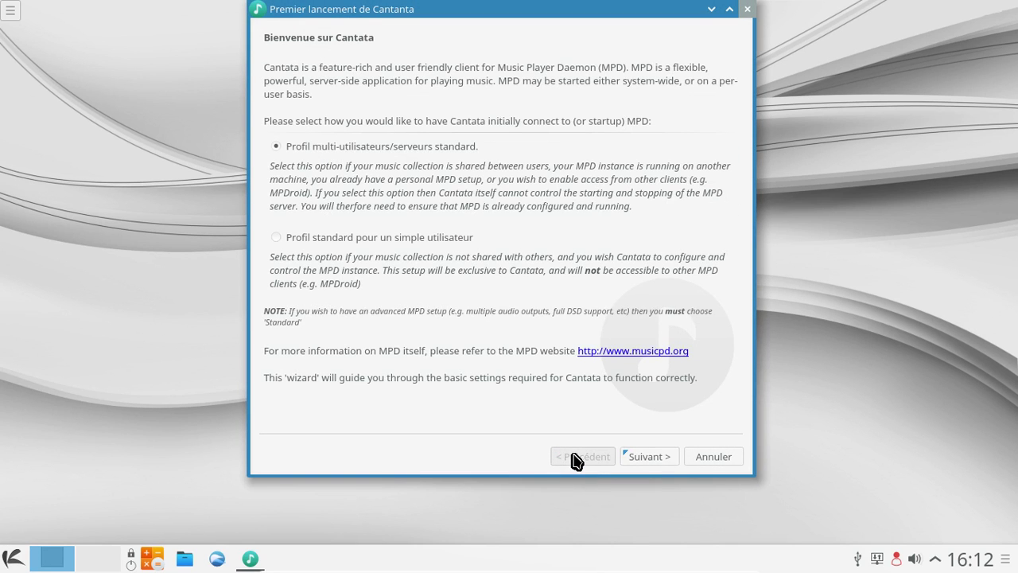
Choose the "Profil standard pour un simple utilisateur" option and complete Cantata's first-run wizard with the default folder and cover settings.
click(372, 237)
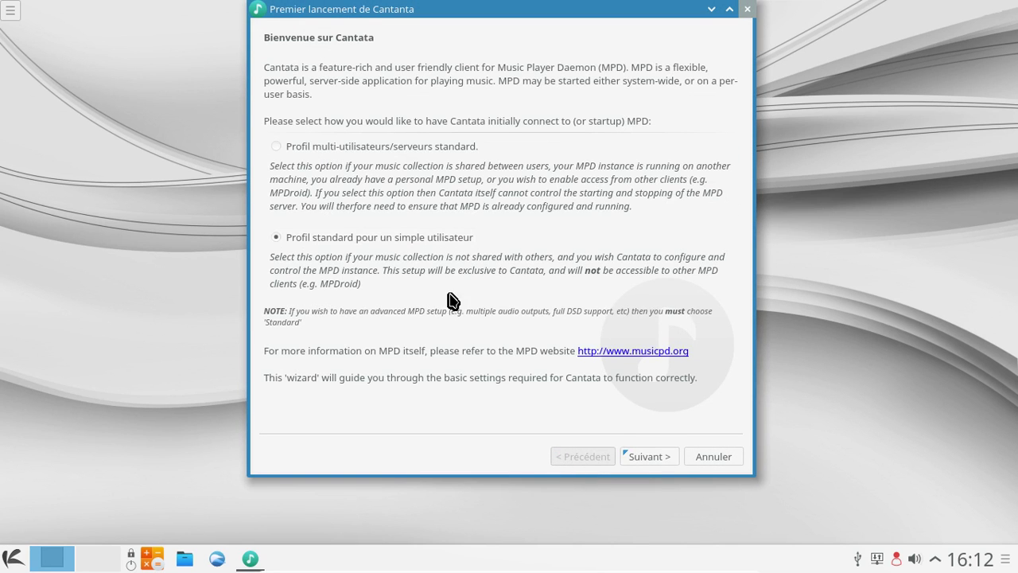
click(661, 456)
click(661, 457)
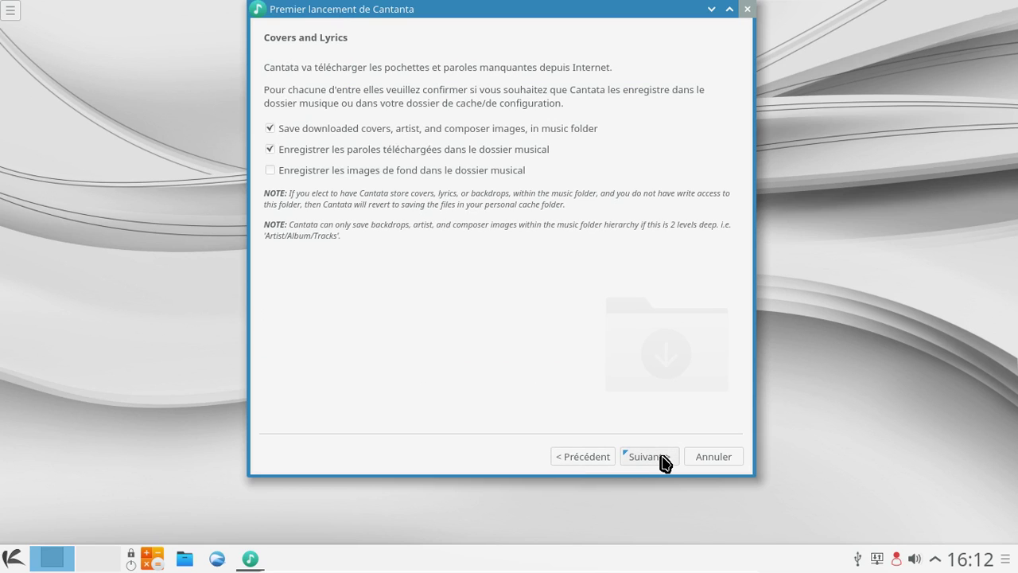
click(661, 457)
click(662, 457)
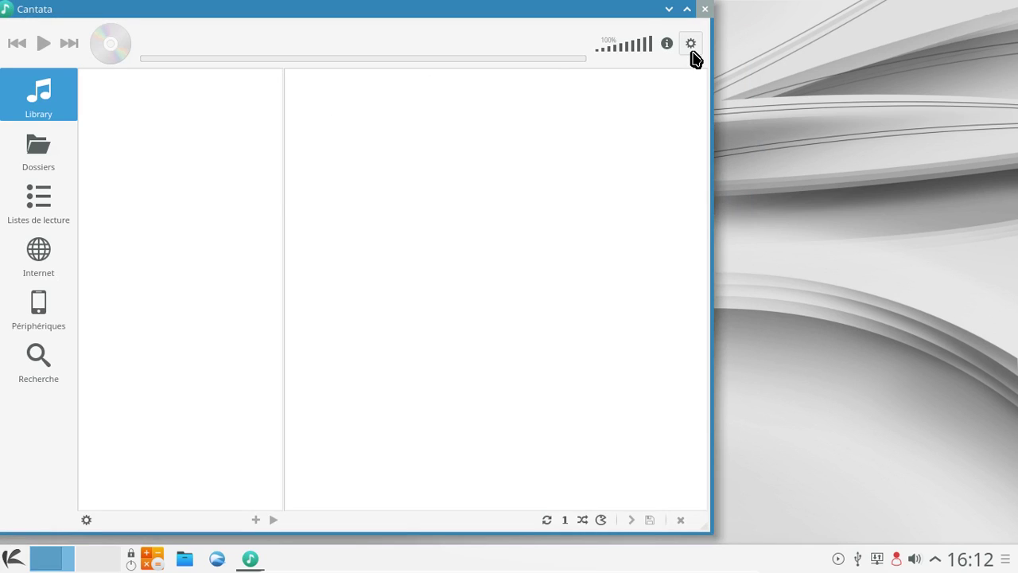
Check the version in Cantata's About information, and close the dialog and Cantata.
click(691, 51)
click(592, 196)
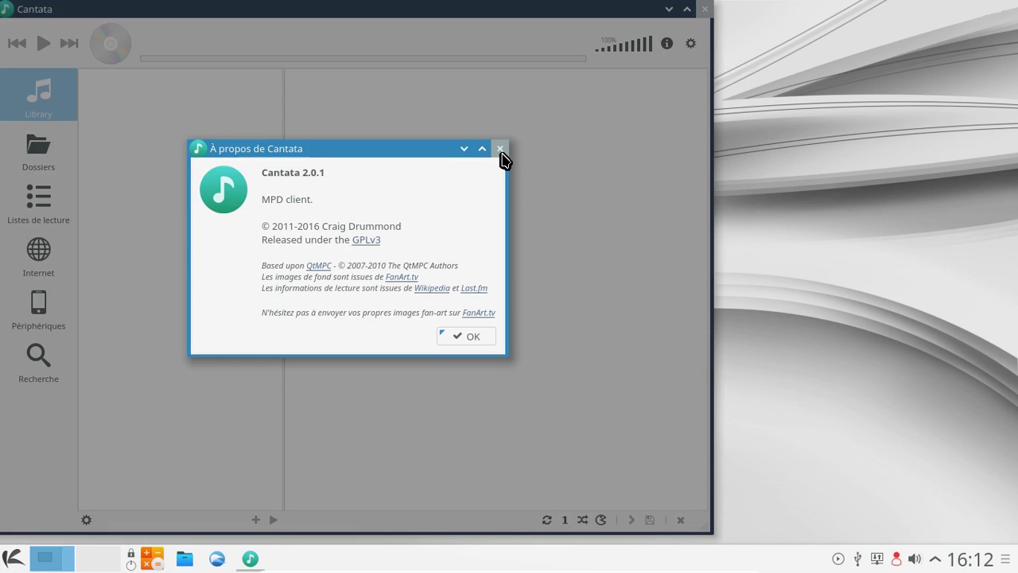
click(500, 148)
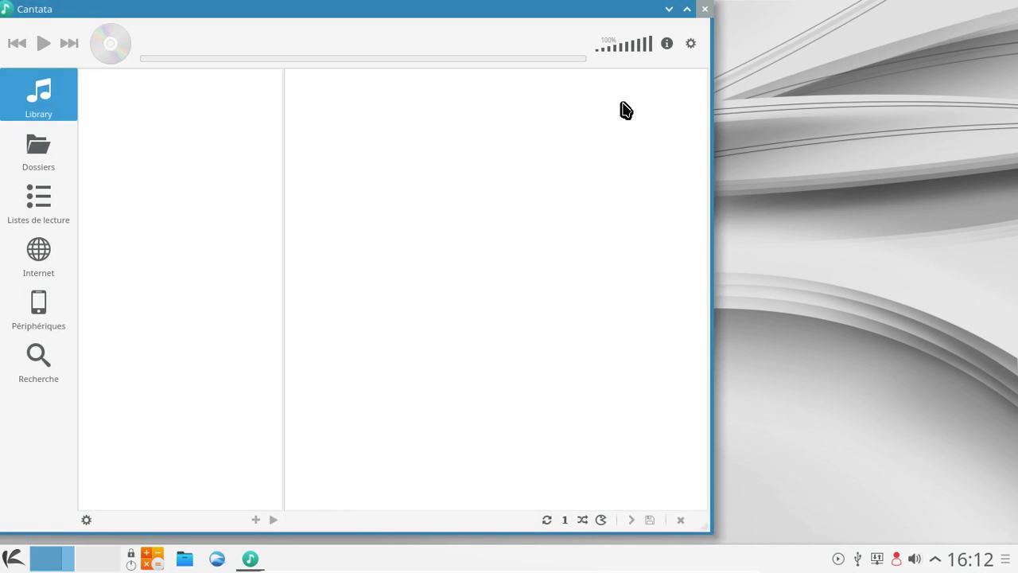
click(708, 8)
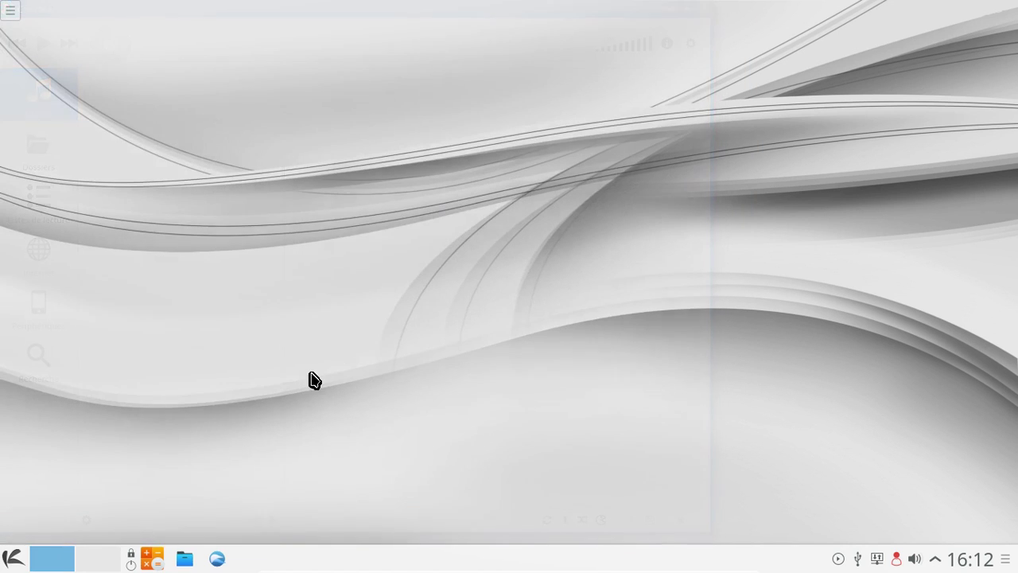
Browse the Utilitaires and Système application categories and launch the Octopi package manager (Ajouter/supprimer des logiciels).
click(13, 561)
mouse_move(68, 482)
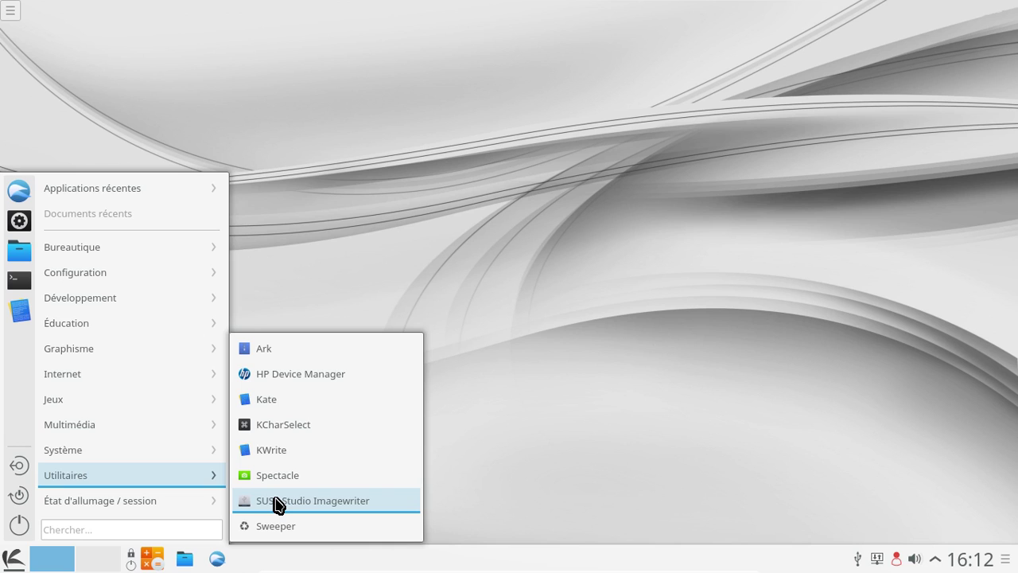
mouse_move(142, 459)
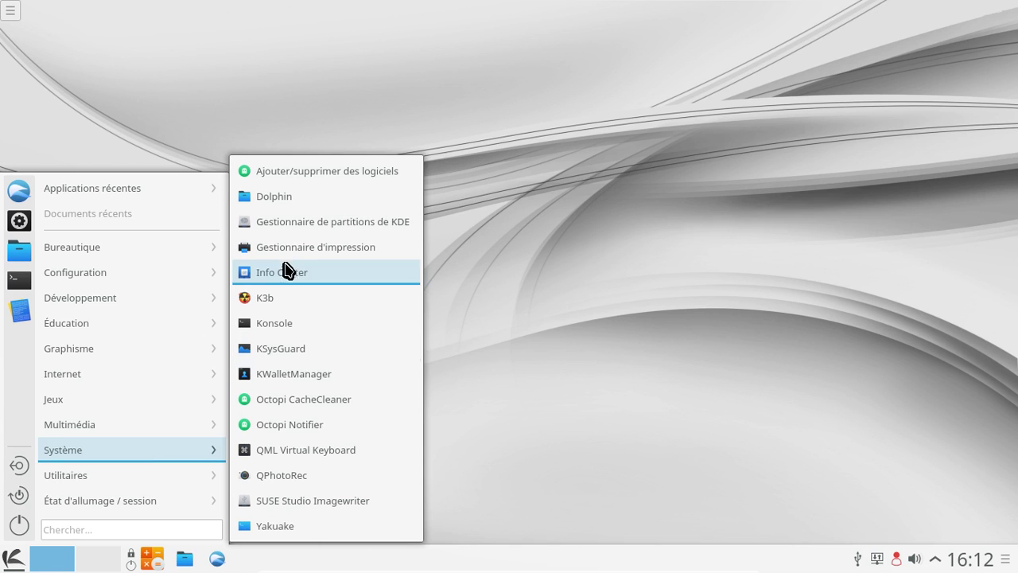
click(273, 172)
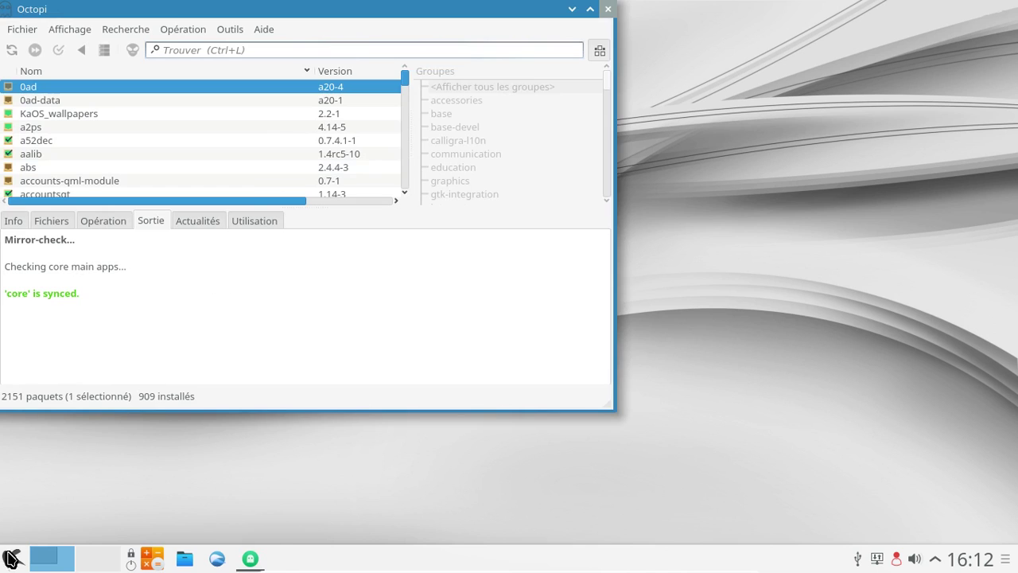
Switch the application menu to the "Lanceur d'application" alternative, and open the new launcher to view its favourites.
right_click(8, 554)
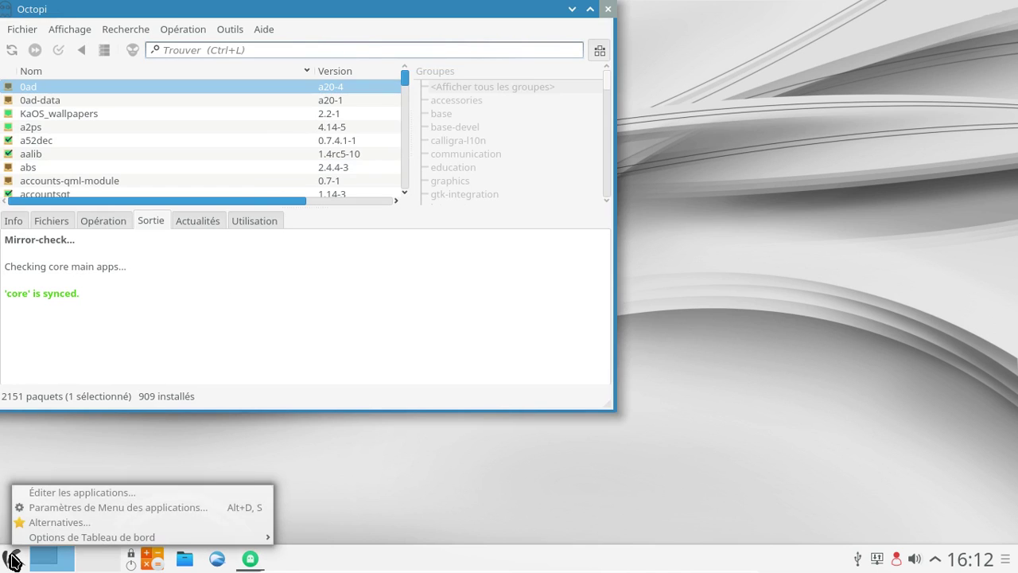
click(65, 524)
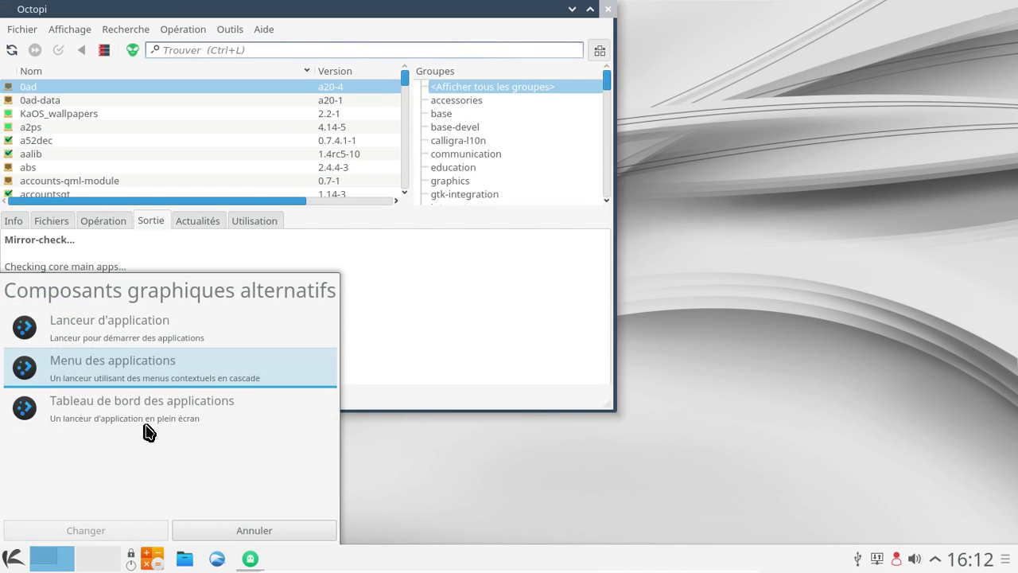
click(144, 343)
click(91, 530)
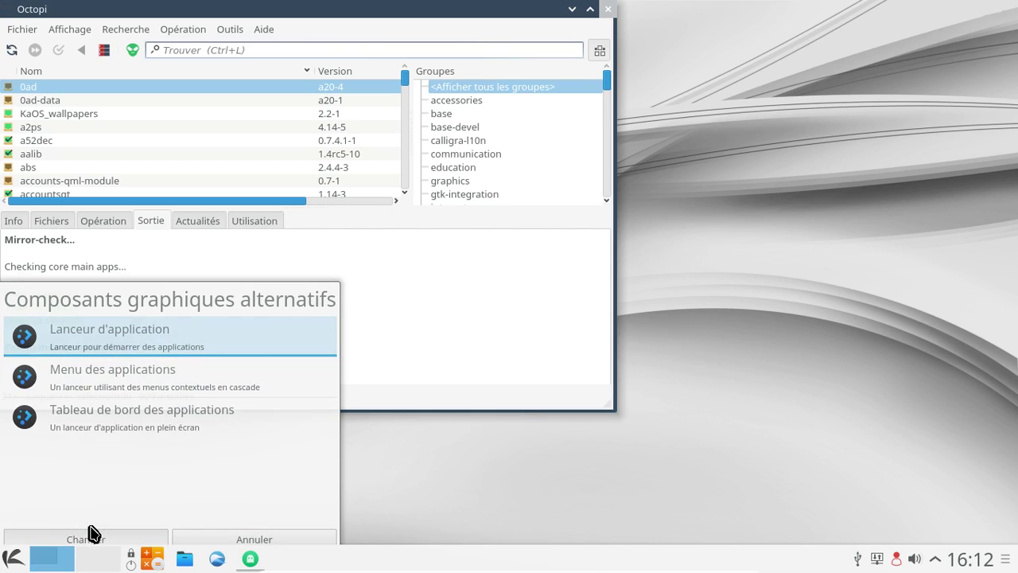
click(9, 558)
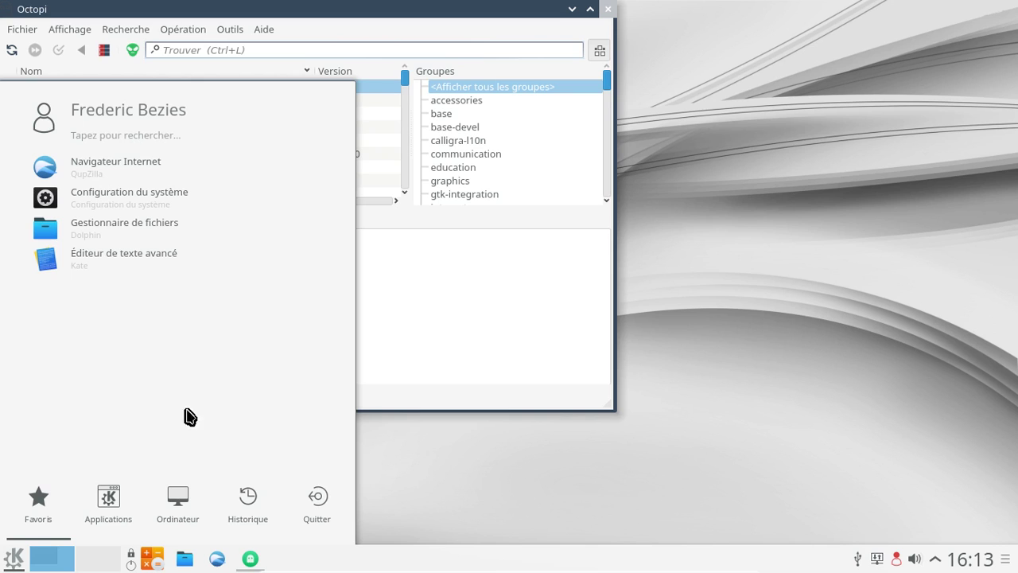
click(212, 222)
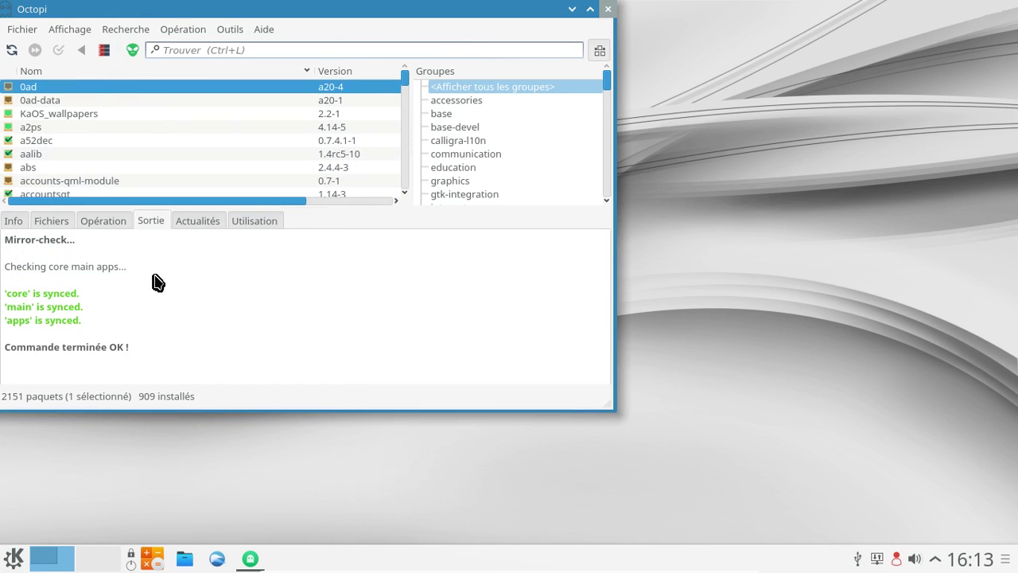
Search the packages for "flash" and mark pepper-flash for removal.
click(299, 48)
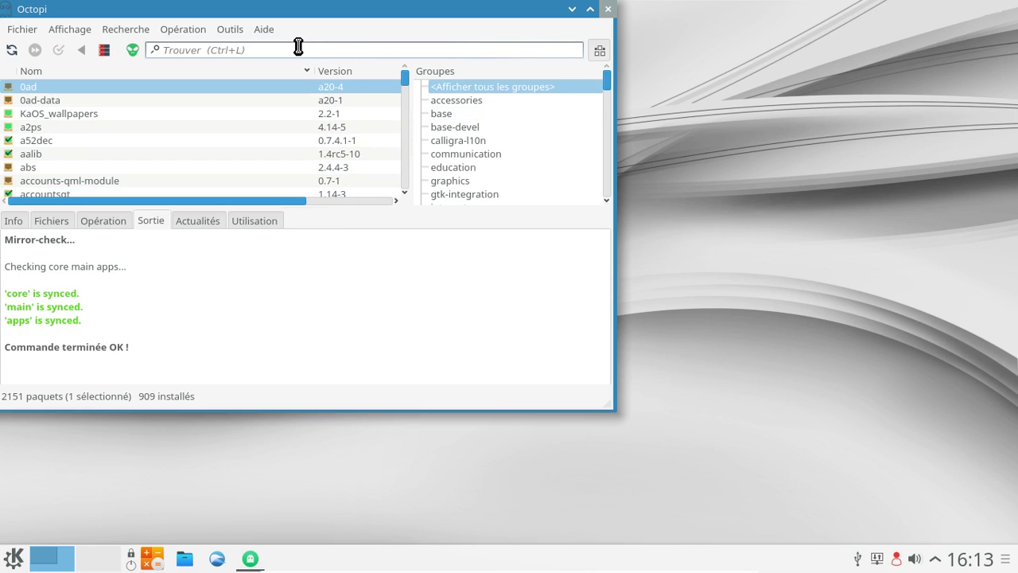
text(flash)
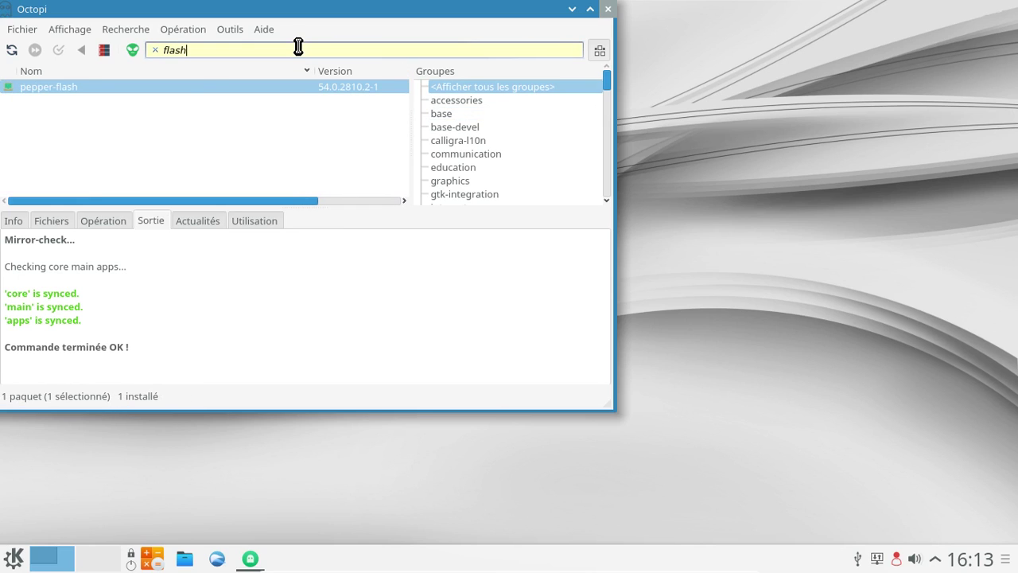
right_click(183, 86)
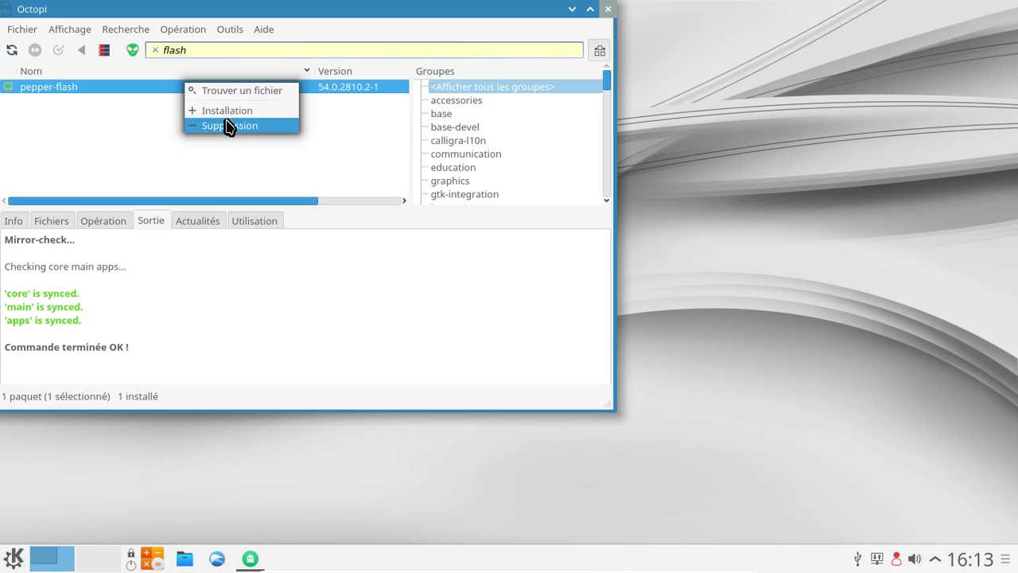
click(228, 126)
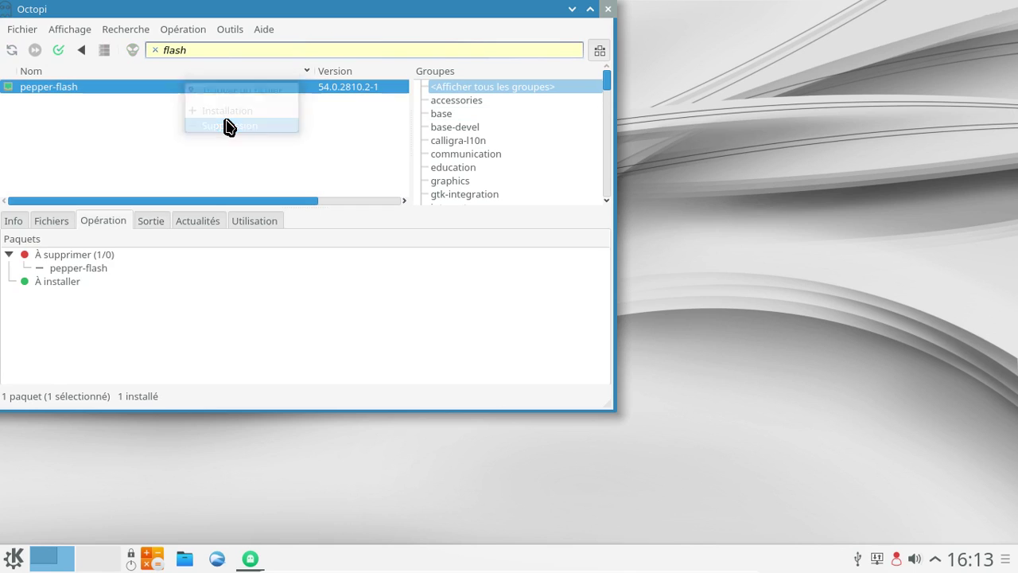
Apply the pending removal of pepper-flash, confirm it and authenticate with the root password.
click(60, 50)
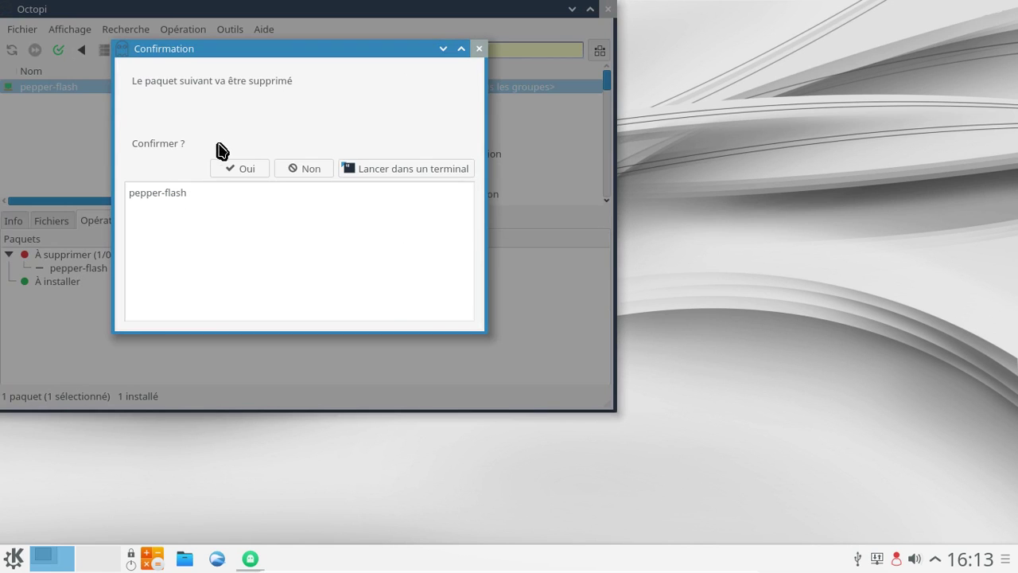
click(248, 169)
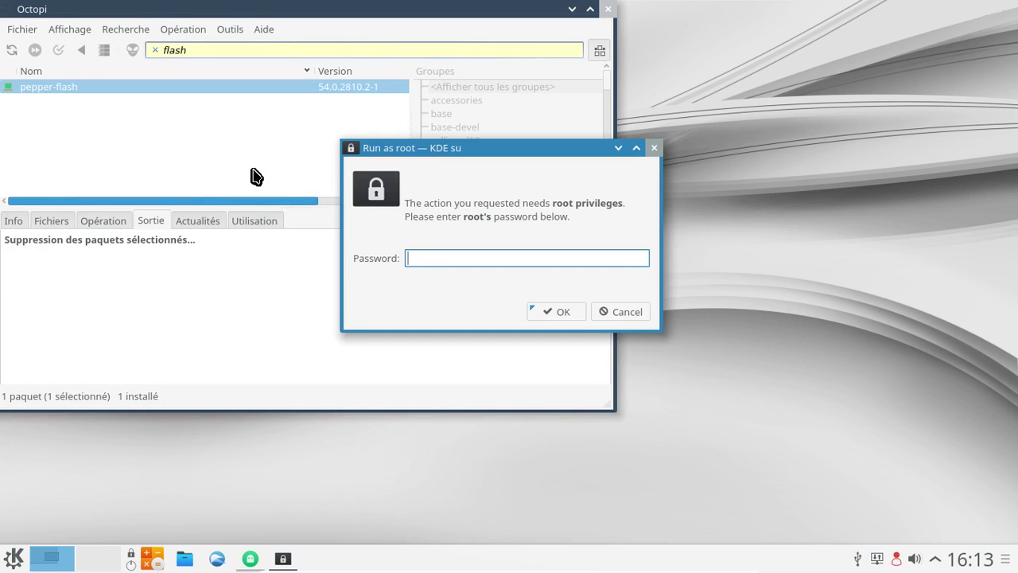
text(••••••••)
key(Return)
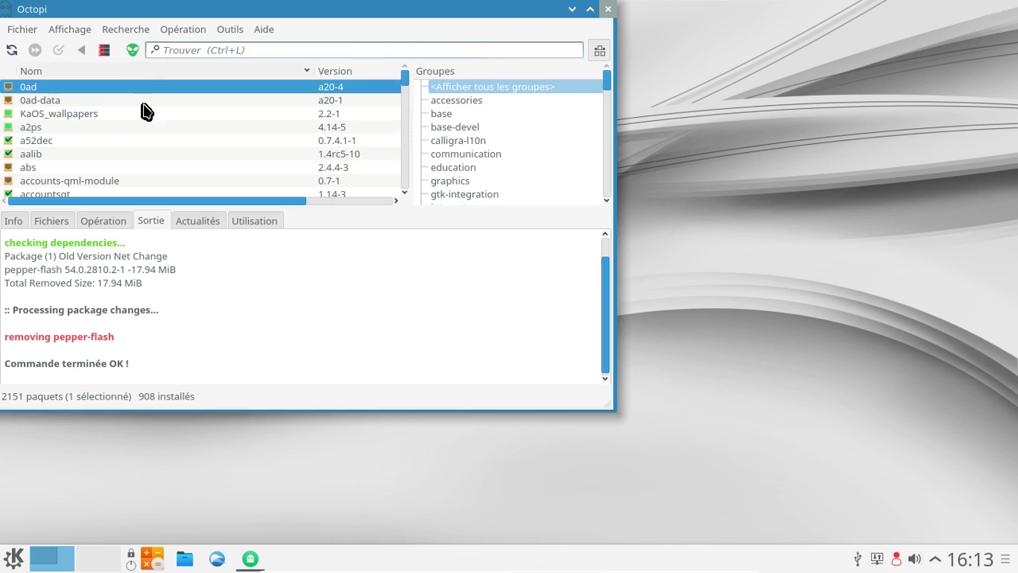
Search the packages for "firefox" and mark firefox for installation without its optional dependency freshplayerplugin.
click(258, 50)
text(firefox)
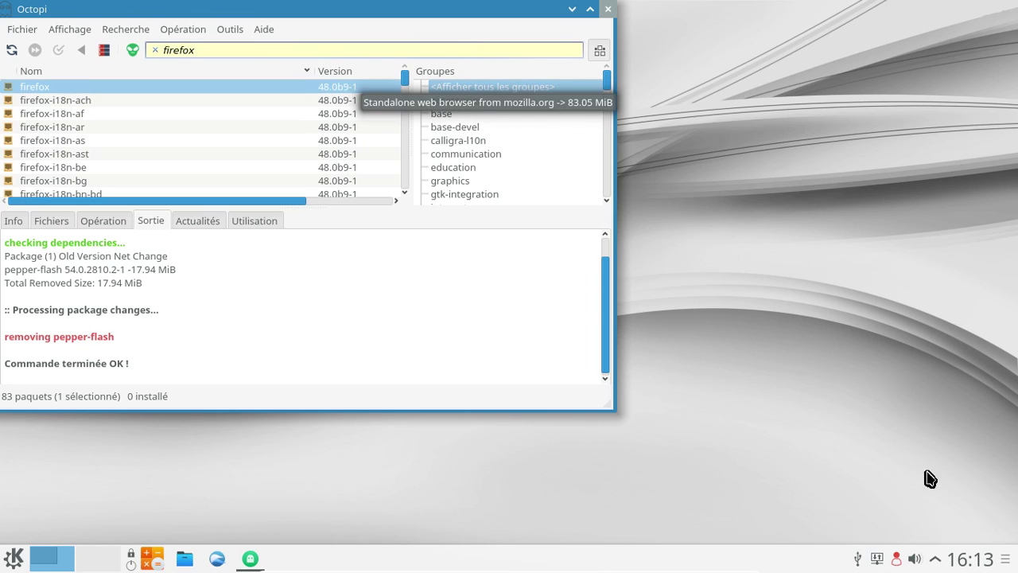
mouse_move(978, 565)
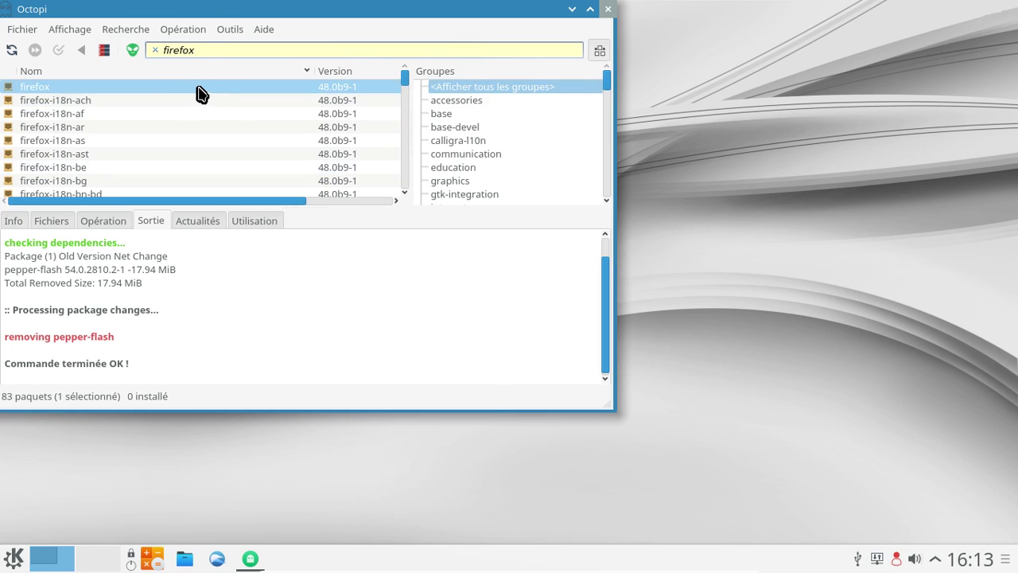
right_click(161, 87)
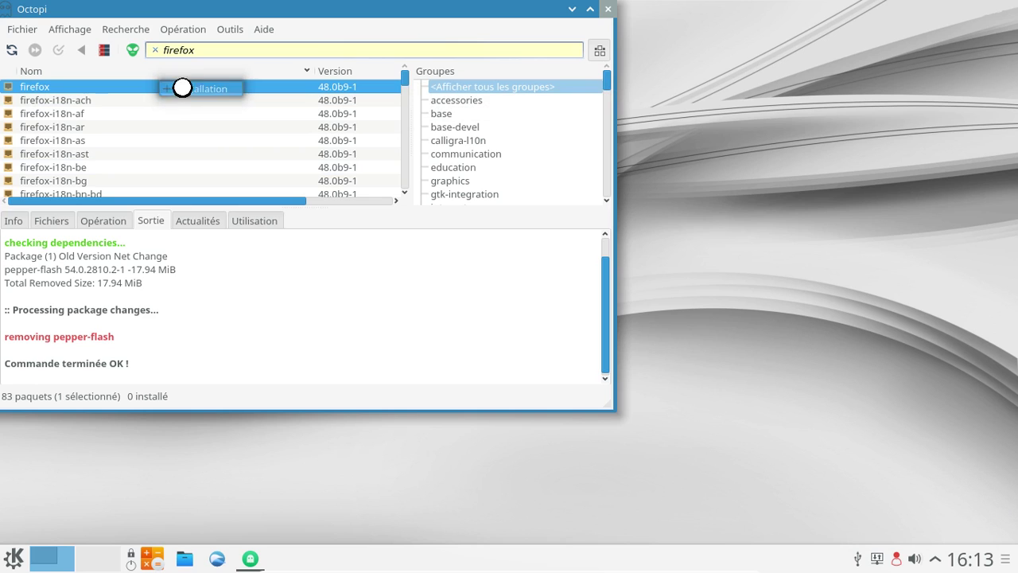
click(182, 87)
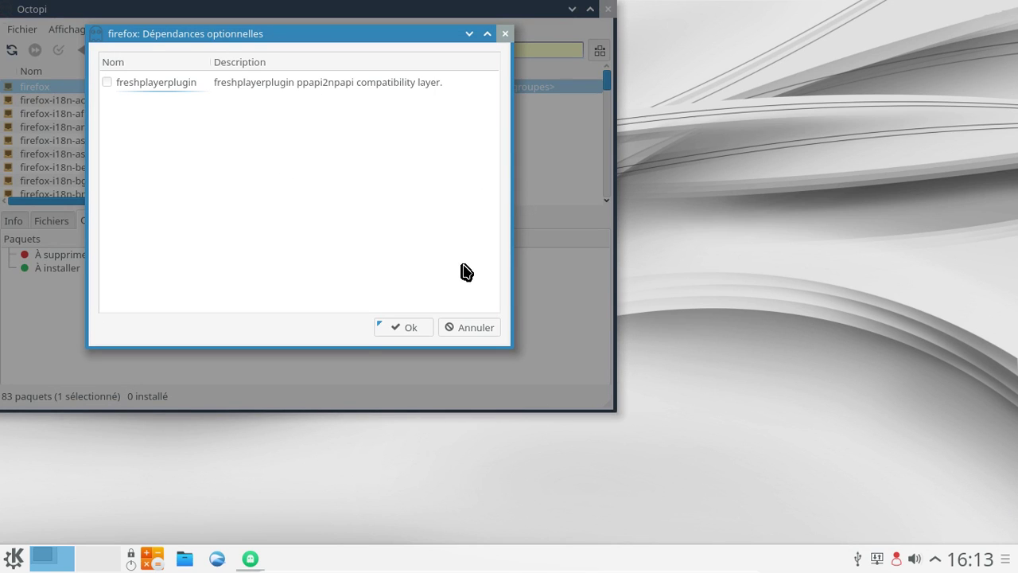
click(407, 330)
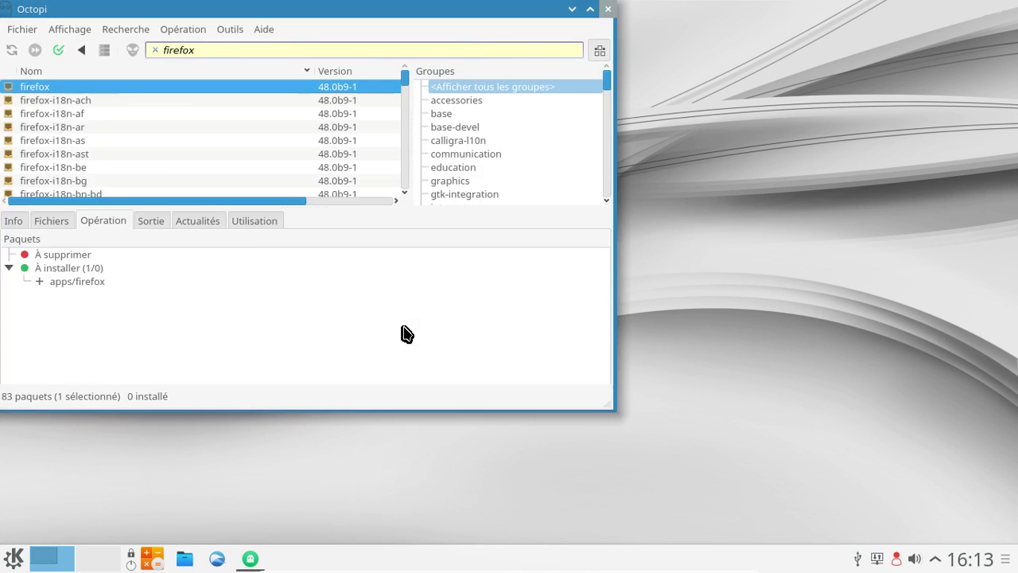
Mark the French language package firefox-i18n-fr for installation as well.
scroll(164, 131, down, 6)
scroll(159, 132, down, 5)
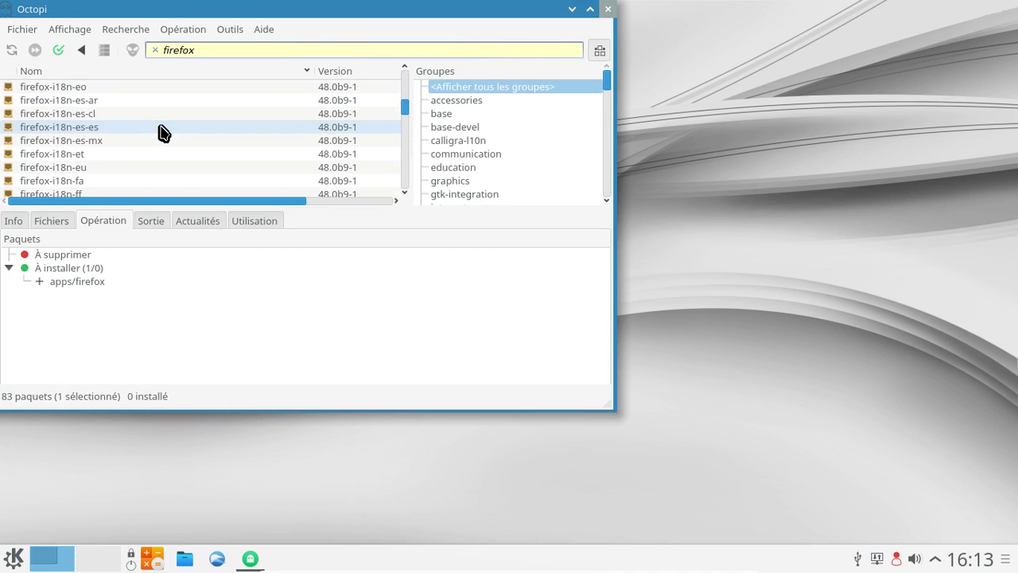
click(107, 107)
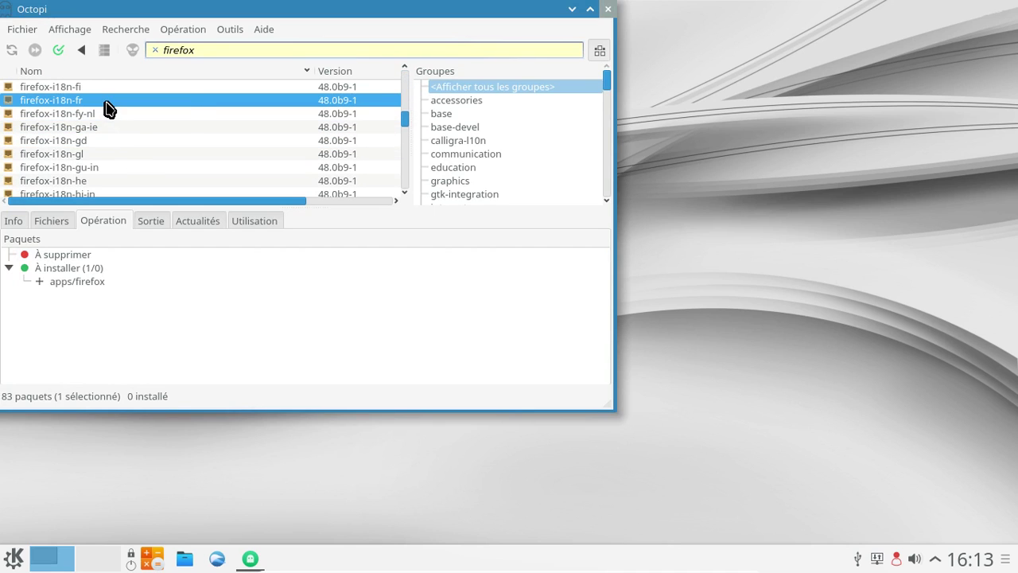
right_click(108, 106)
click(133, 116)
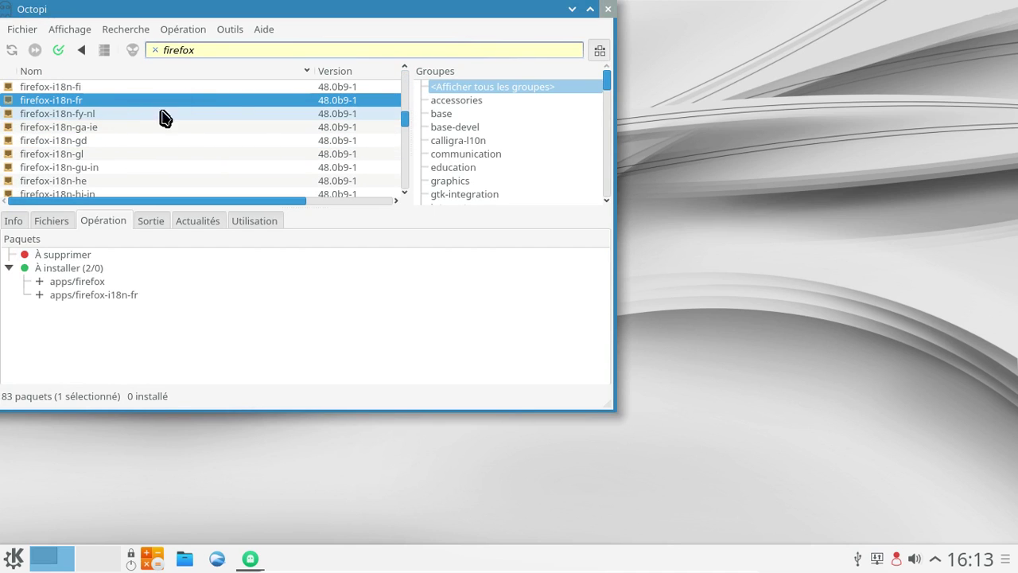
Clear the package search, then apply and confirm the pending Firefox installation, authenticating with the root password.
click(156, 50)
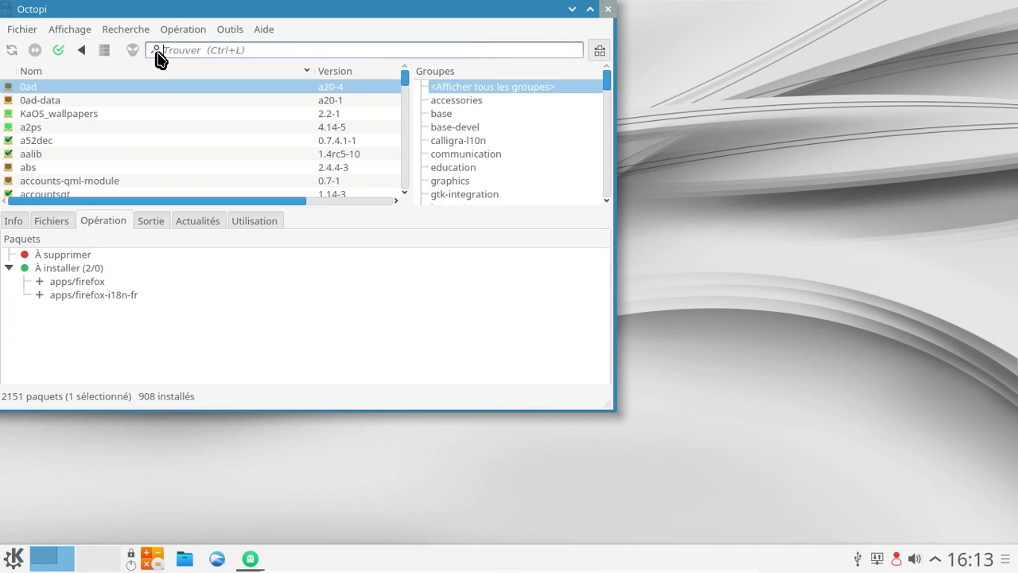
click(59, 50)
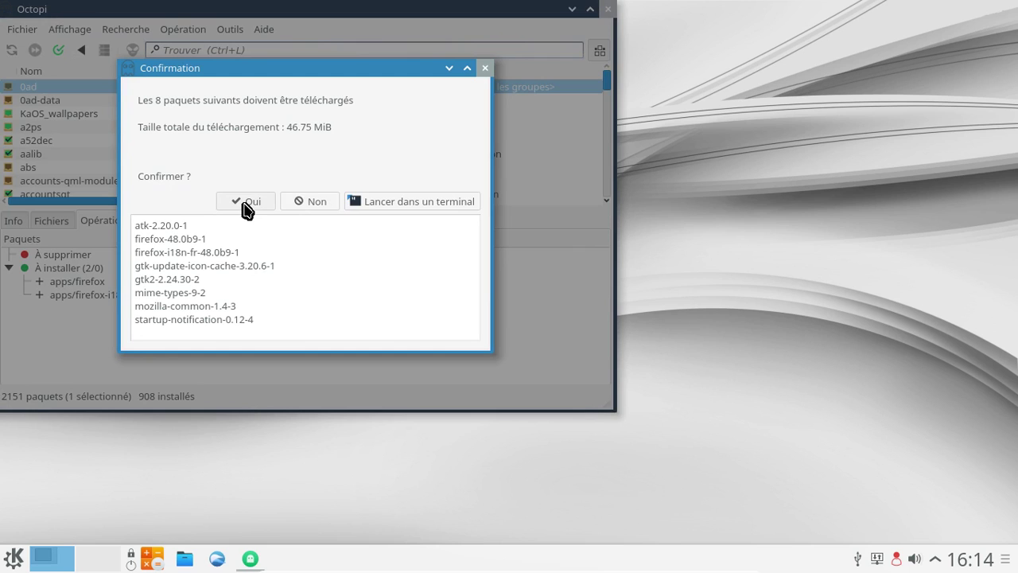
click(244, 204)
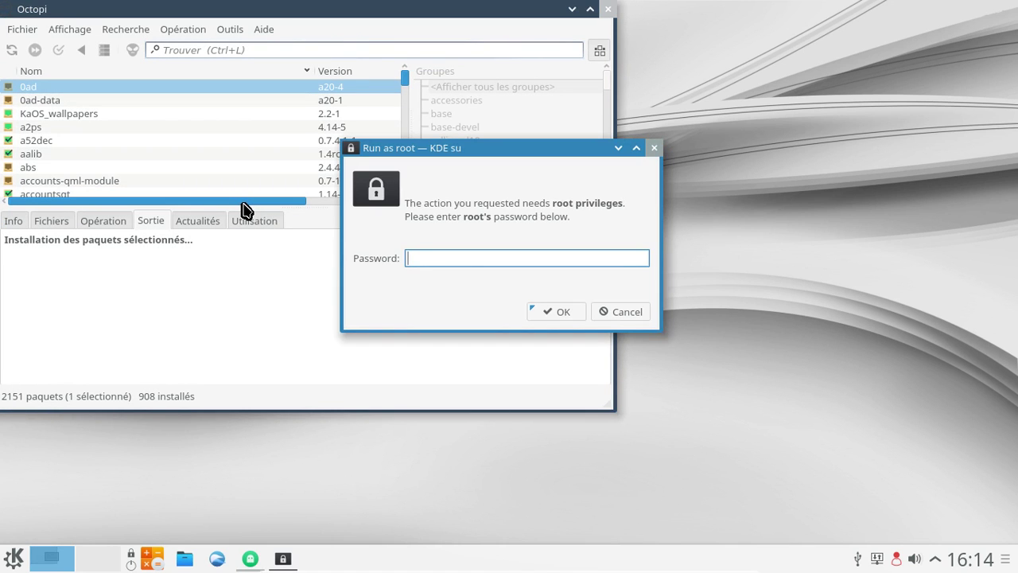
text(••••••••)
key(Return)
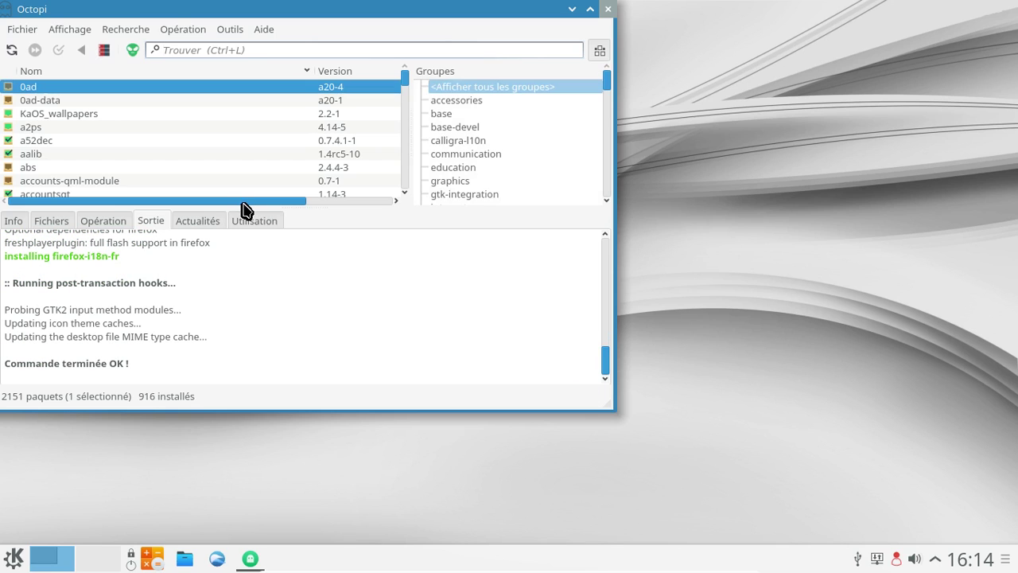
Search the application launcher for "firefox" and start the Firefox web browser.
click(8, 557)
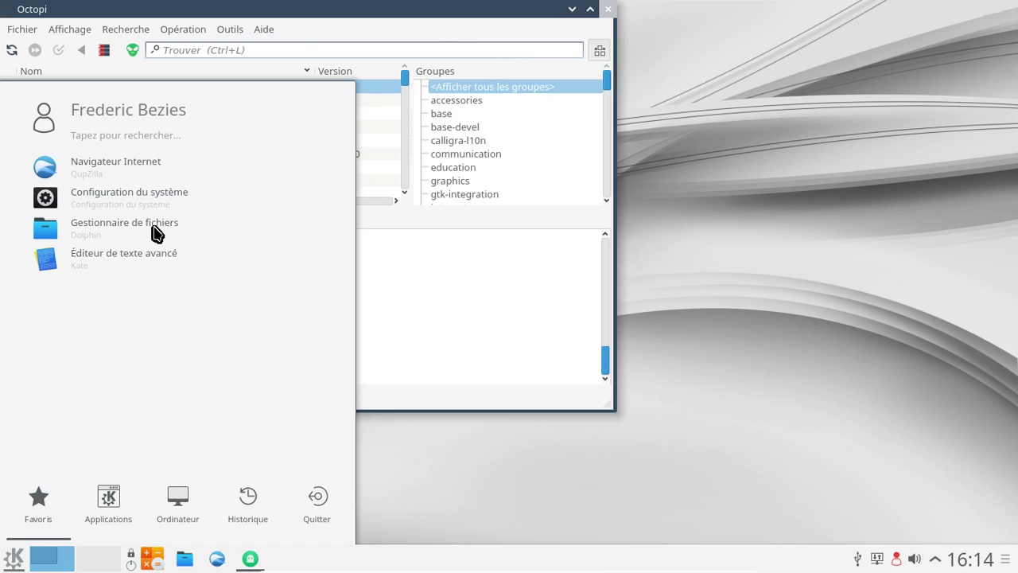
click(107, 133)
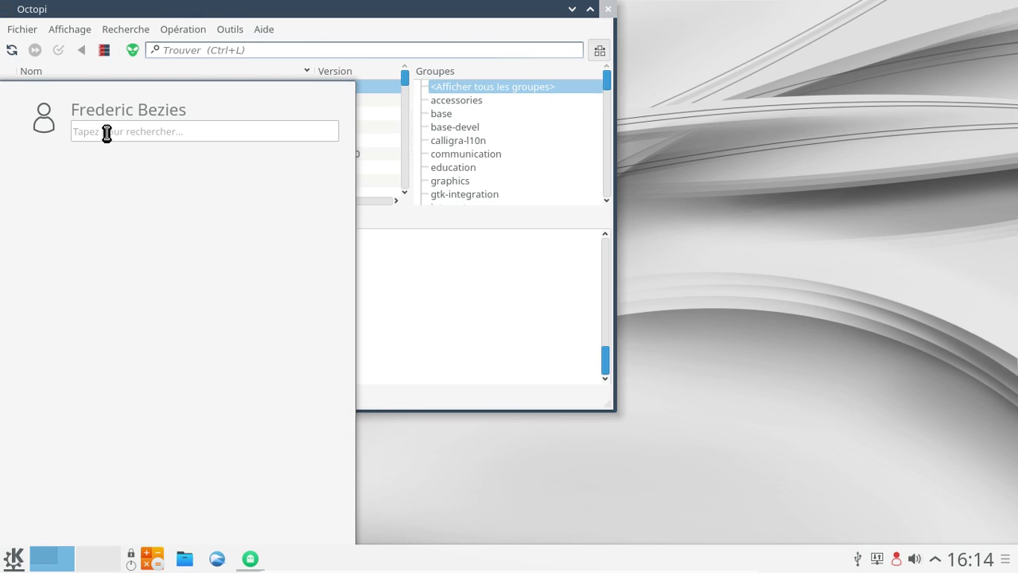
text(firefox)
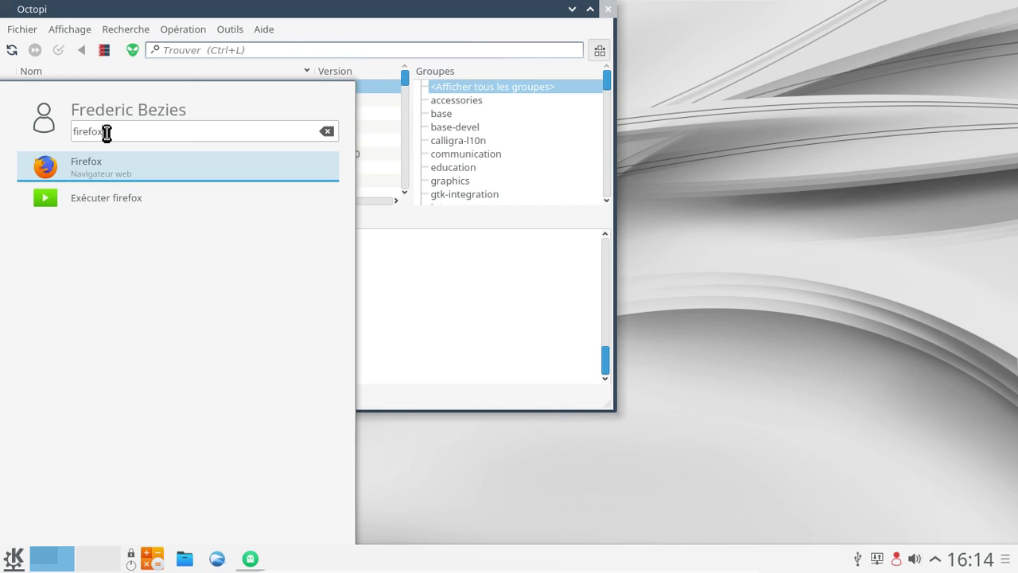
click(127, 170)
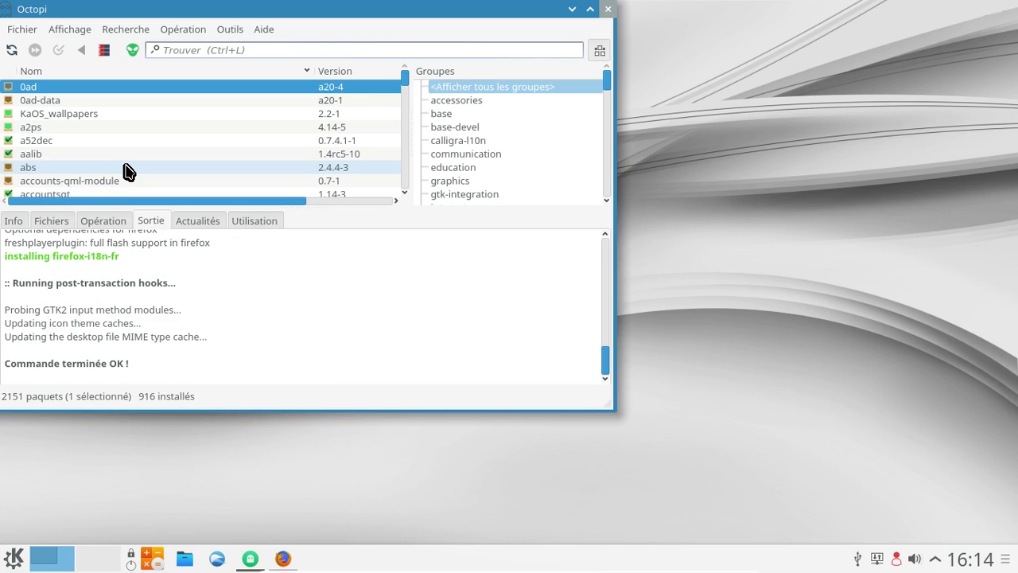
Switch back to Octopi, search the packages for "libreoff" and look through the available LibreOffice language packages.
click(243, 50)
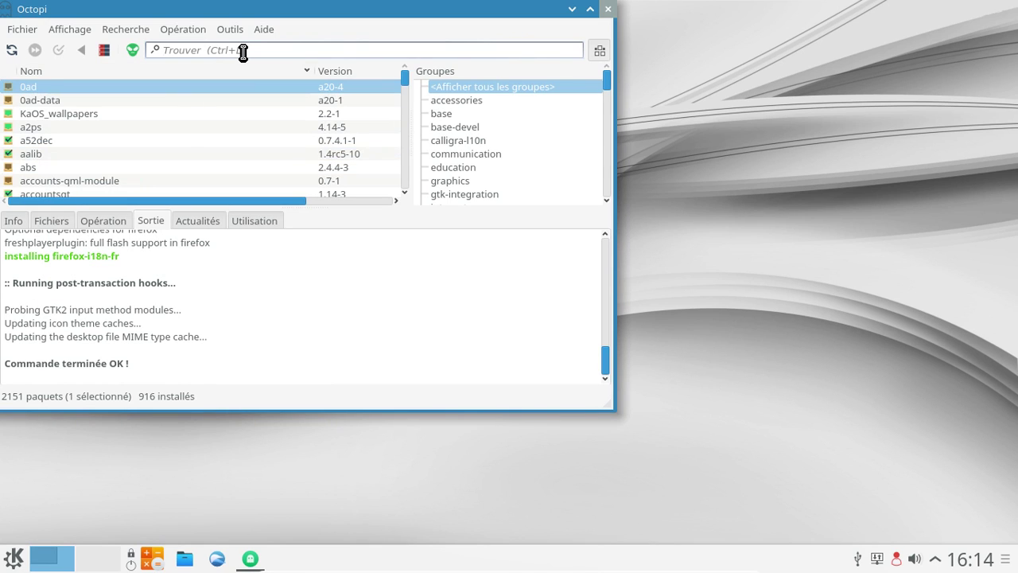
text(libreoffice)
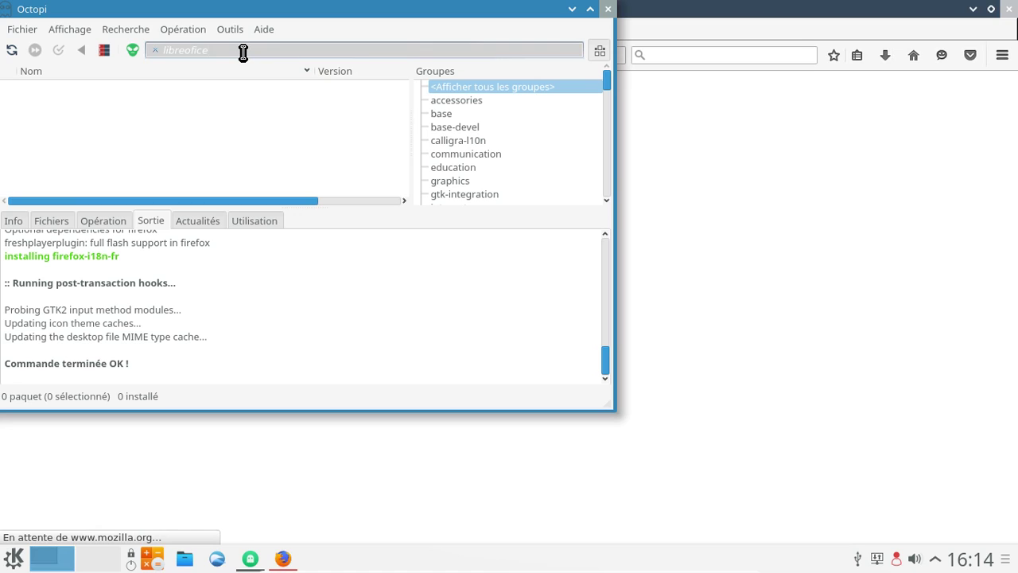
text(libreoff)
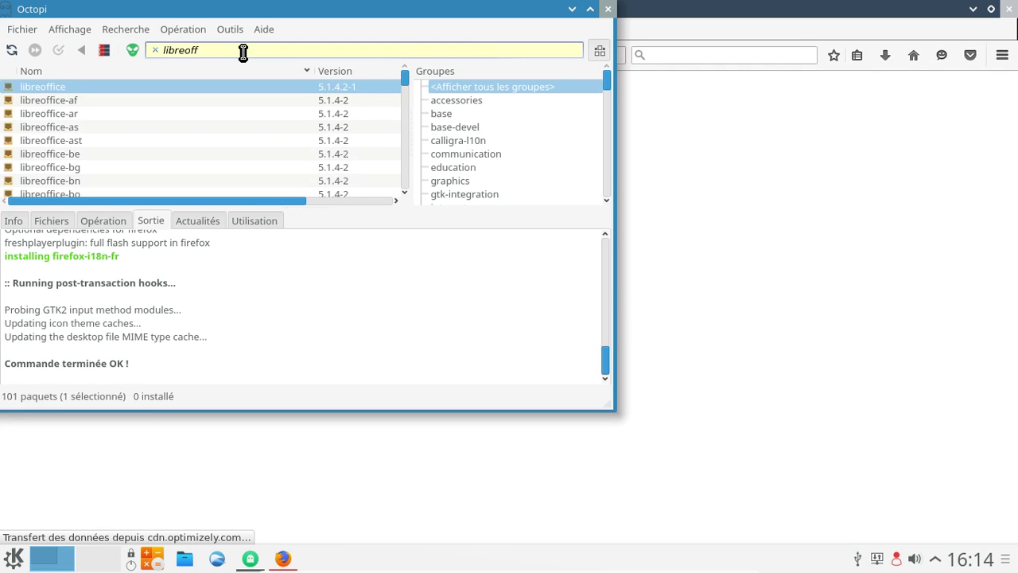
scroll(245, 130, down, 2)
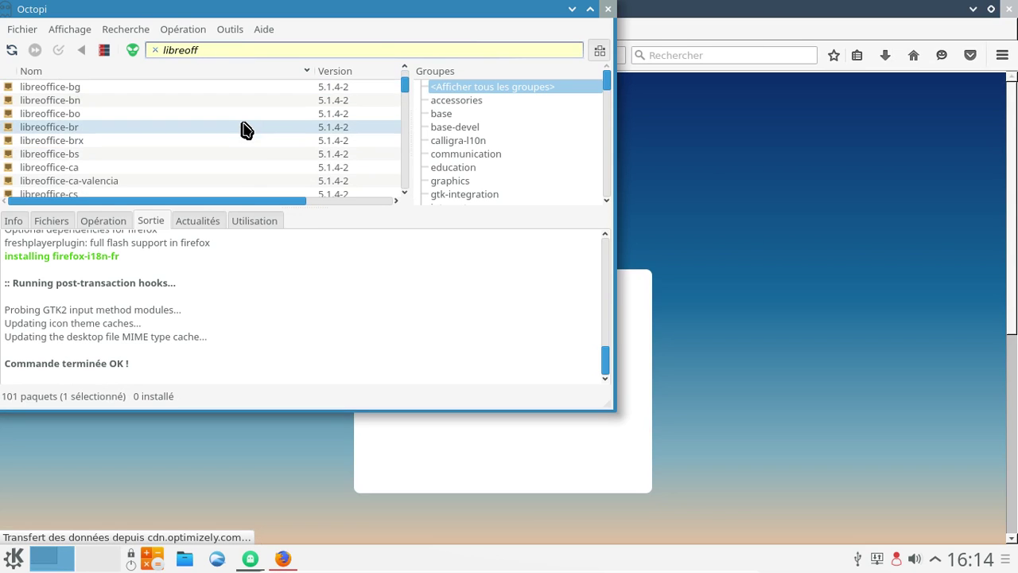
scroll(245, 129, down, 15)
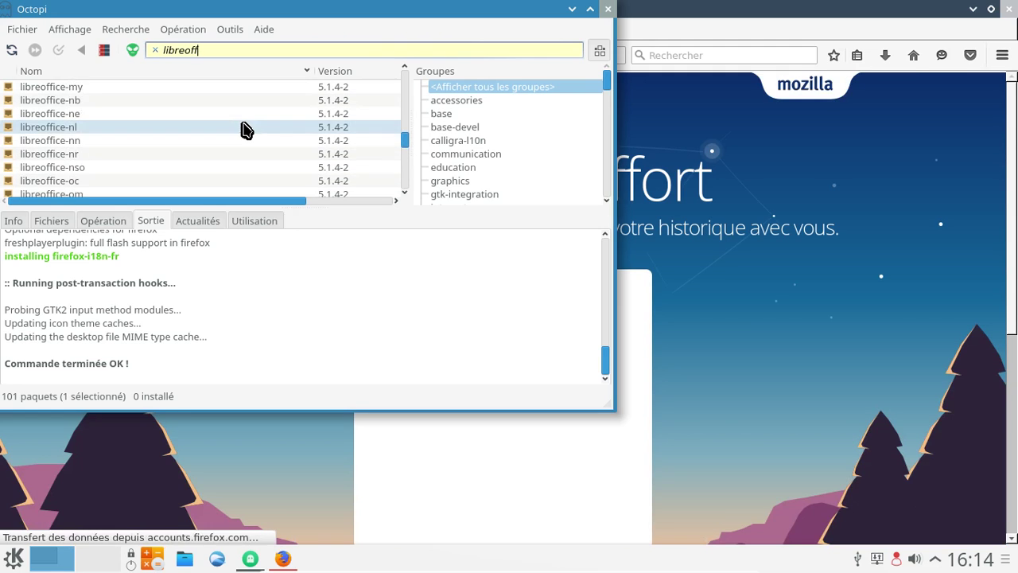
scroll(245, 130, down, 10)
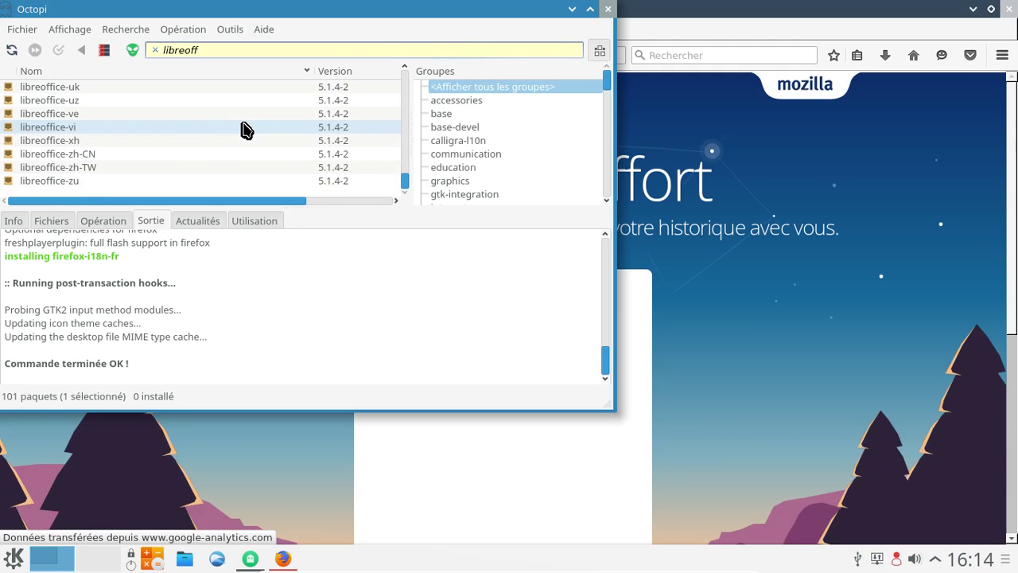
drag(409, 182, 579, 70)
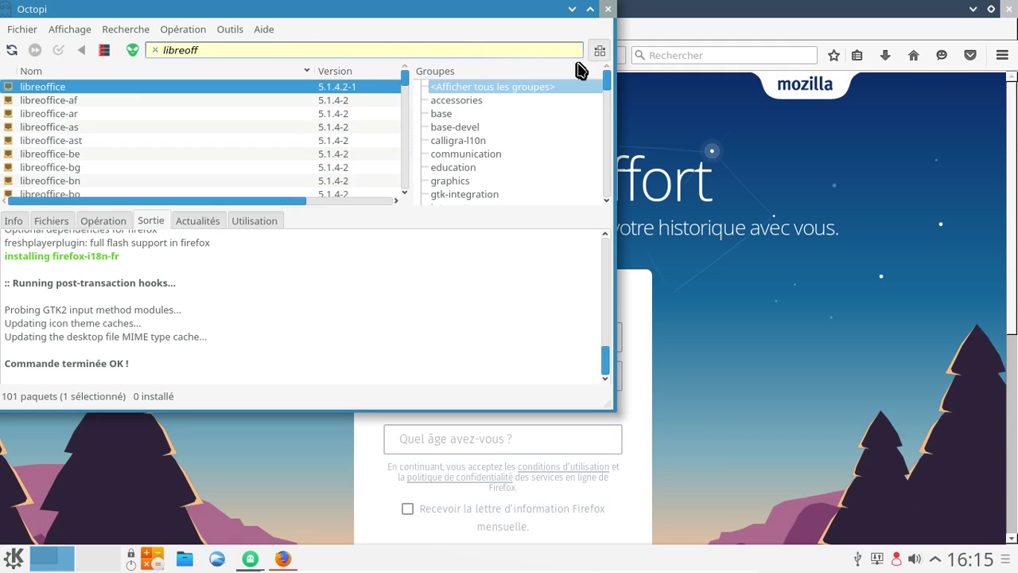
Switch to Firefox, close its two Mozilla first-run tabs and unmaximize the window, moving it nearer the middle of the desktop.
click(677, 23)
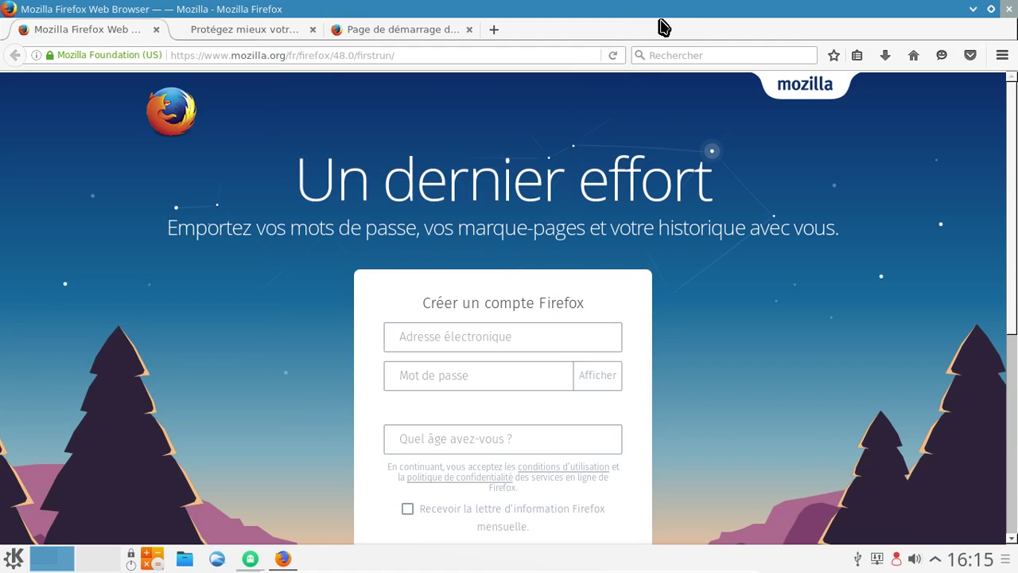
click(156, 30)
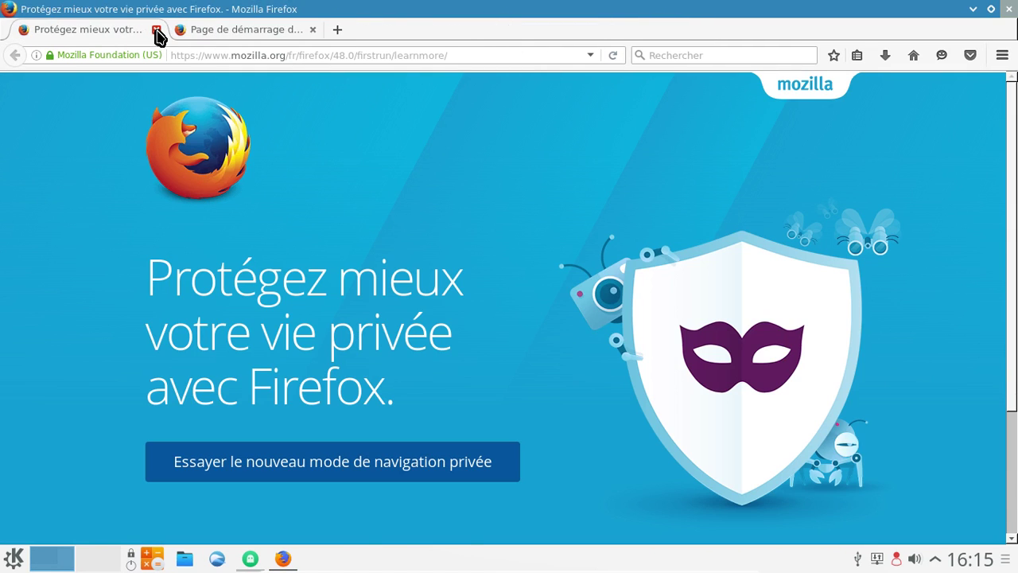
click(157, 30)
click(991, 9)
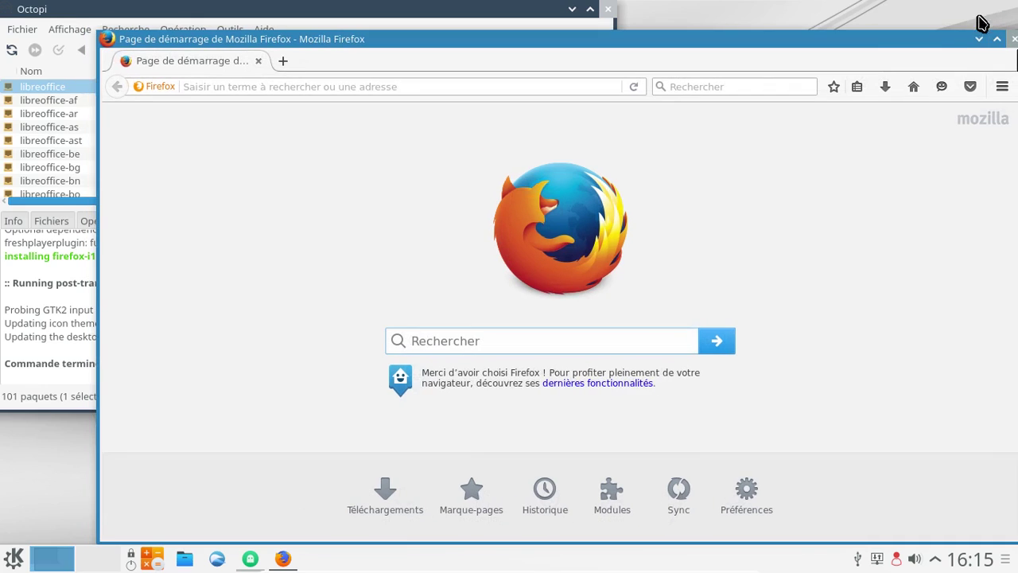
drag(855, 40, 773, 23)
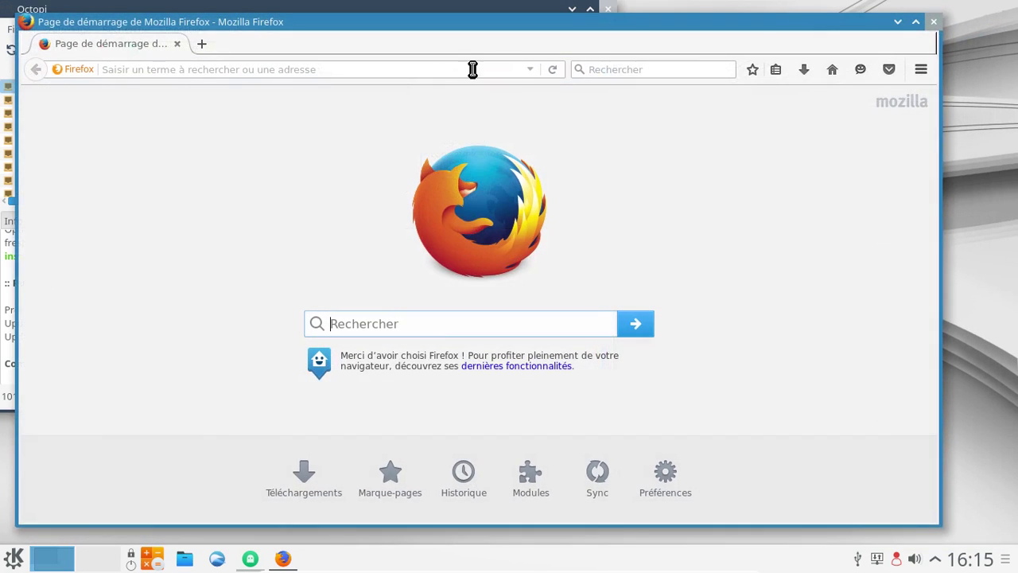
Look over the commands in Firefox's main menu and close the browser.
click(921, 72)
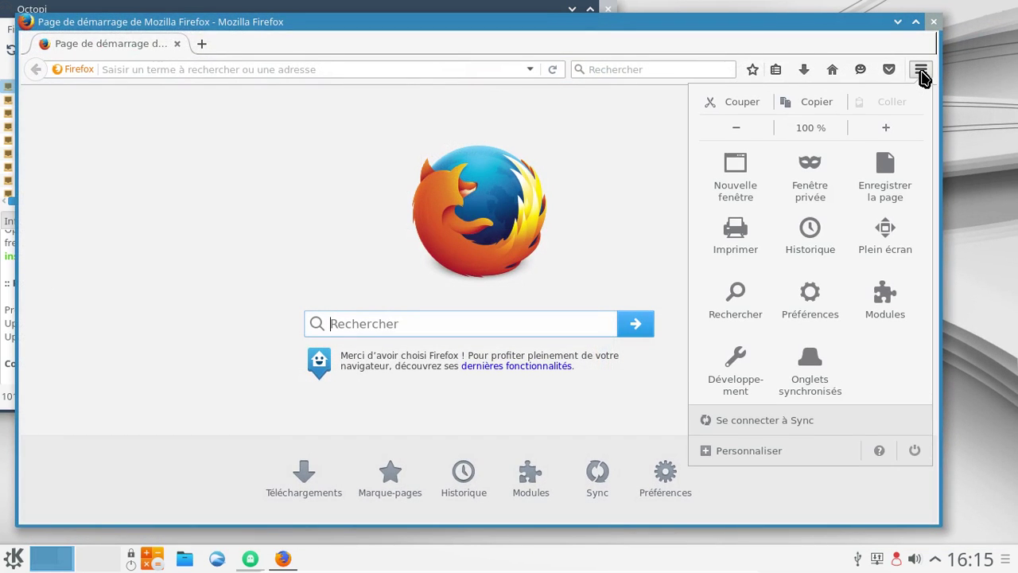
click(921, 71)
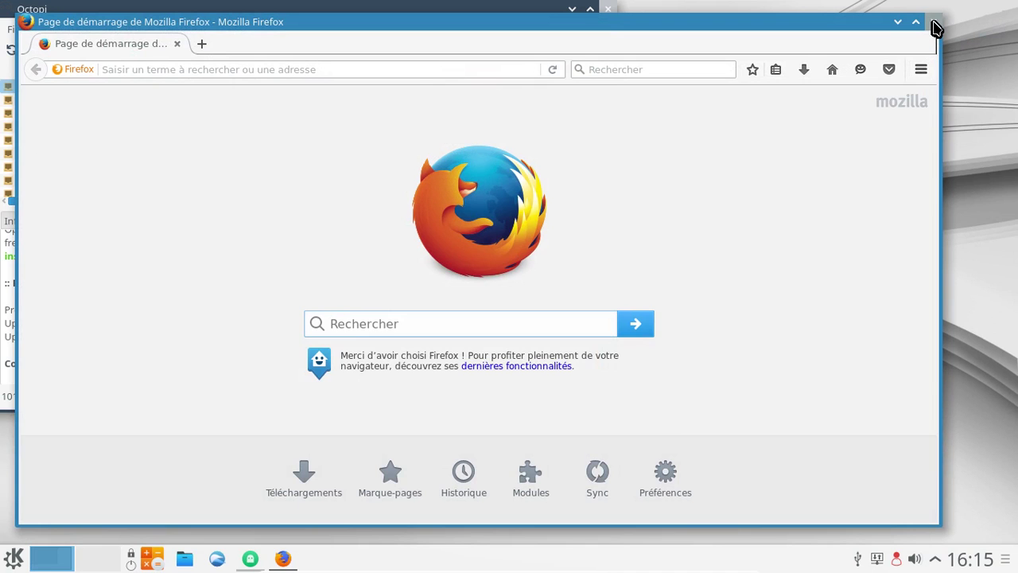
click(932, 23)
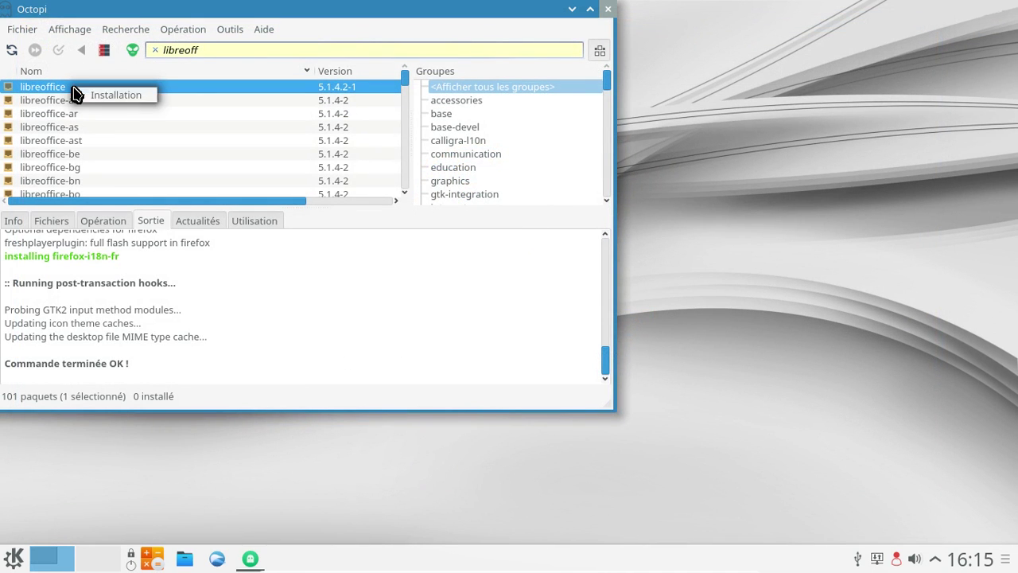
Mark the packages libreoffice and libreoffice-fr for installation in Octopi.
right_click(74, 94)
click(99, 96)
scroll(191, 141, down, 6)
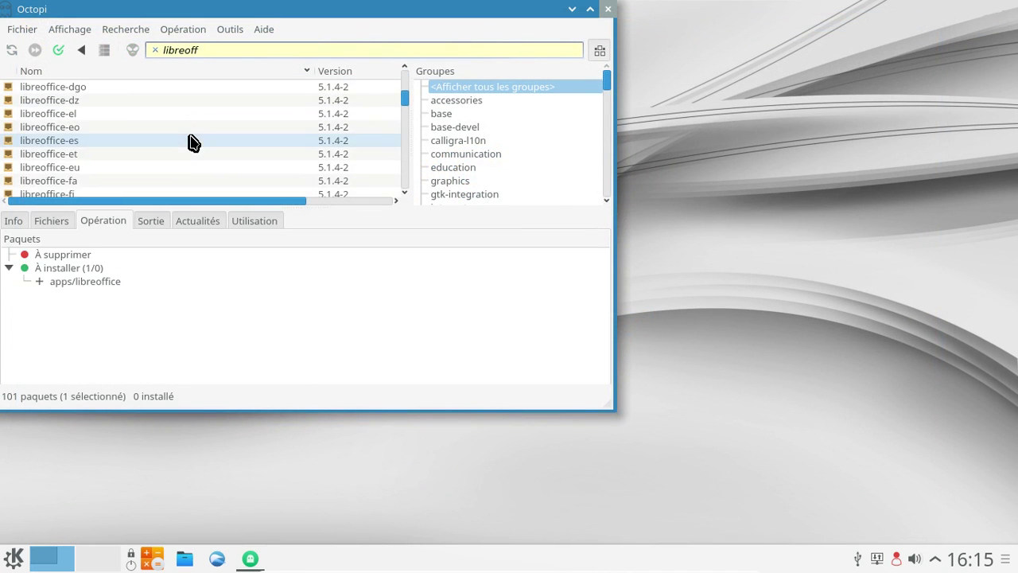
scroll(191, 141, down, 3)
click(100, 87)
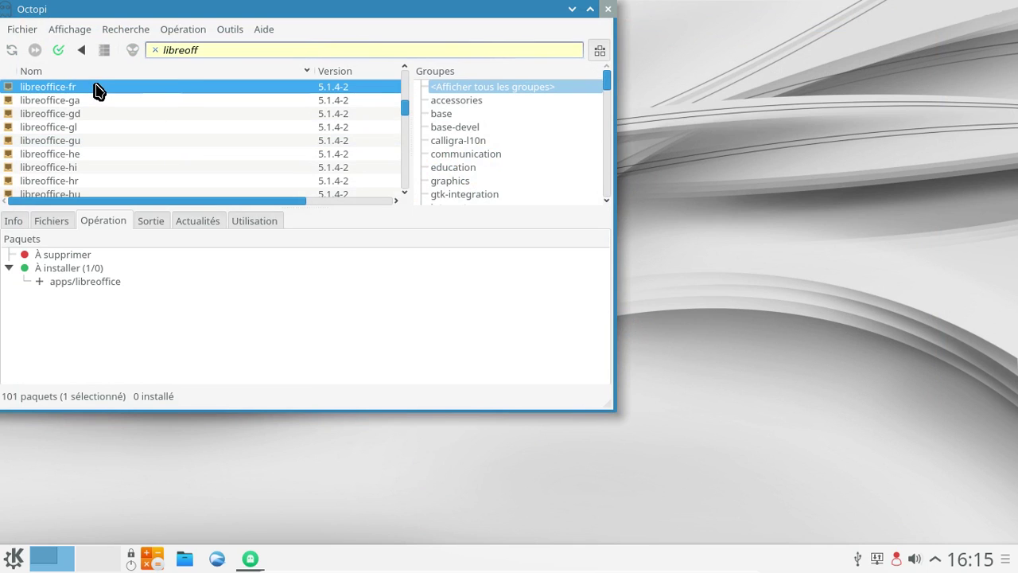
right_click(97, 86)
click(119, 93)
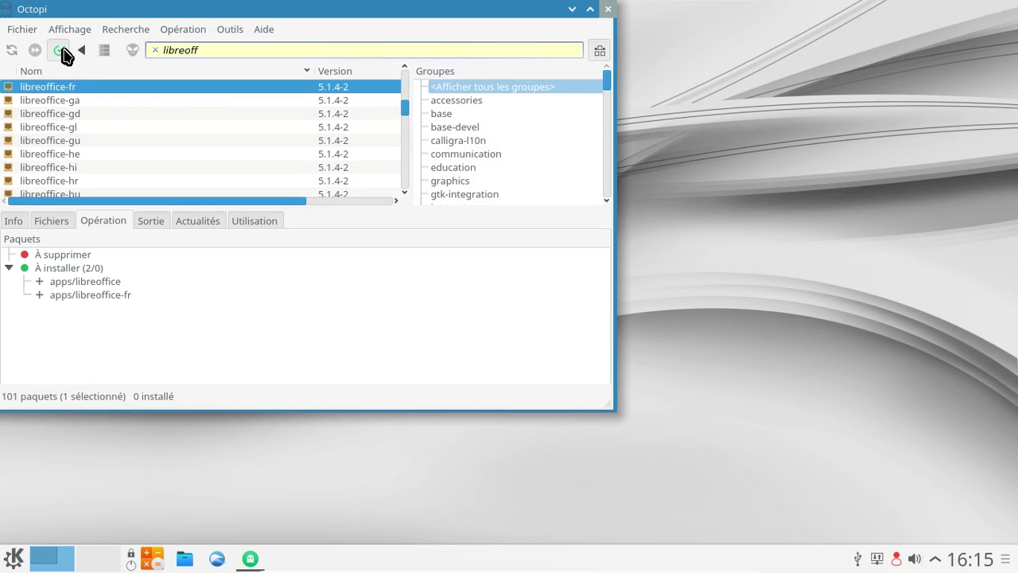
Apply the pending LibreOffice installation, clear the package search and authenticate with the root password.
click(63, 51)
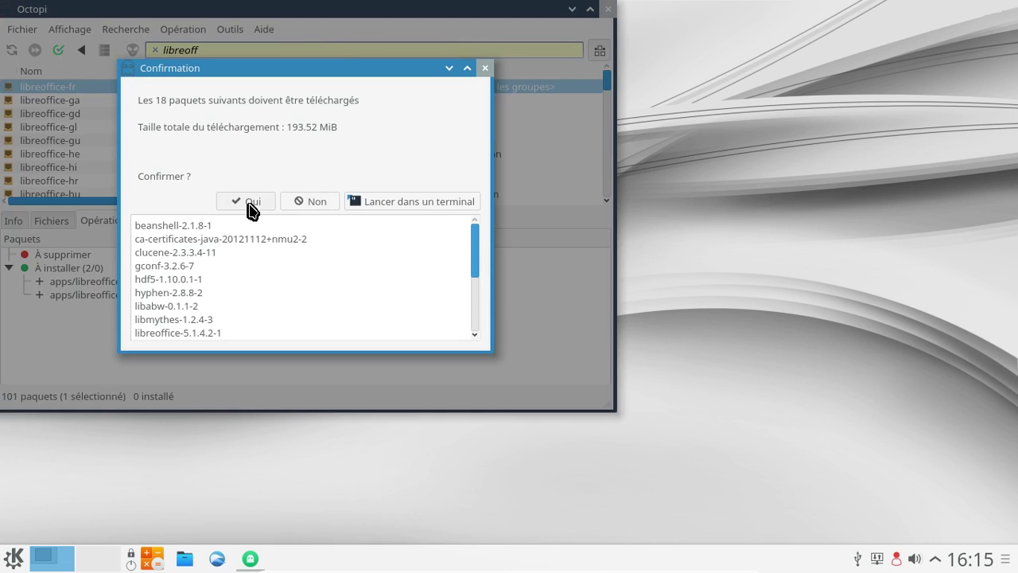
click(309, 202)
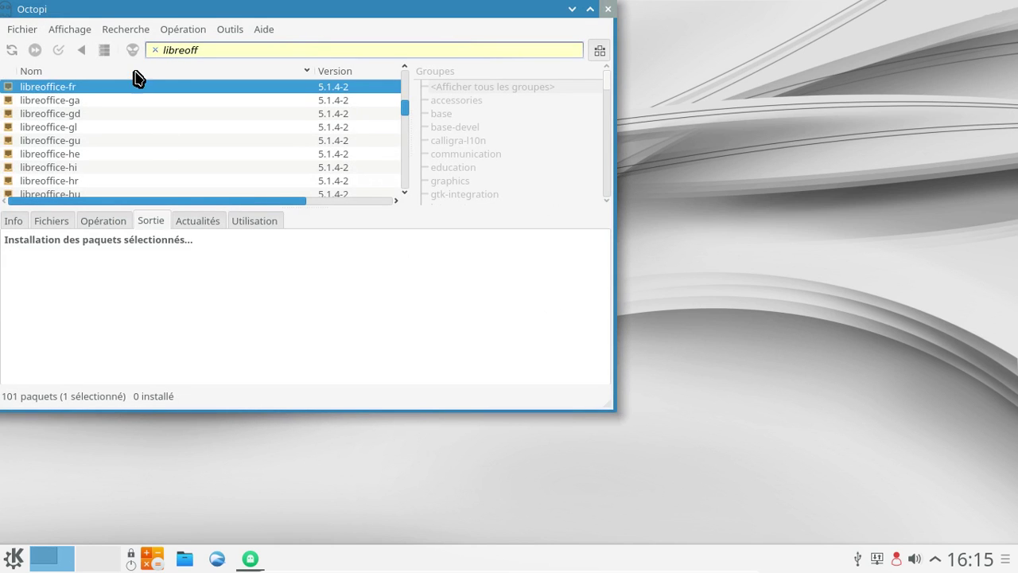
click(156, 50)
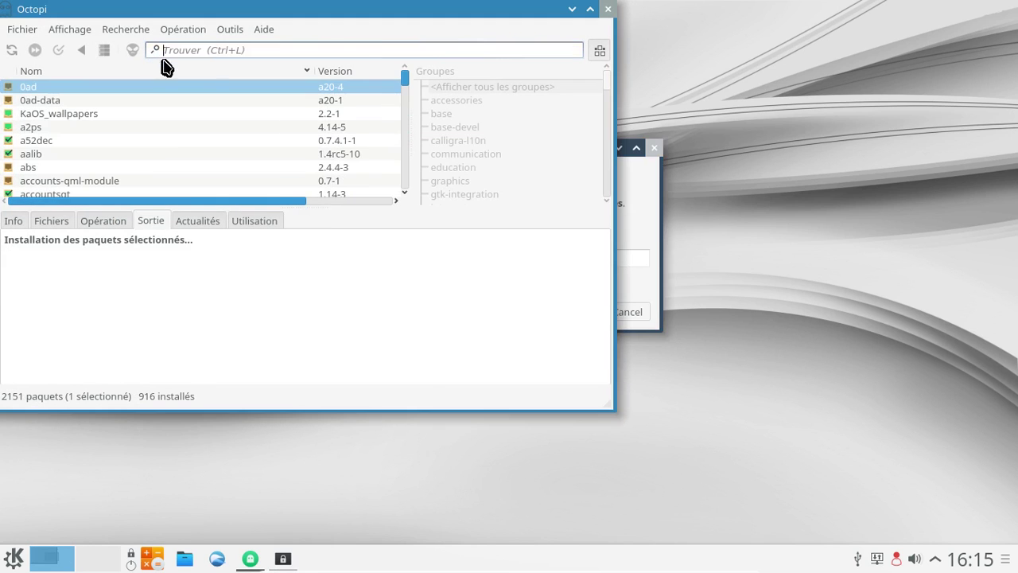
click(650, 211)
text(••••••••••)
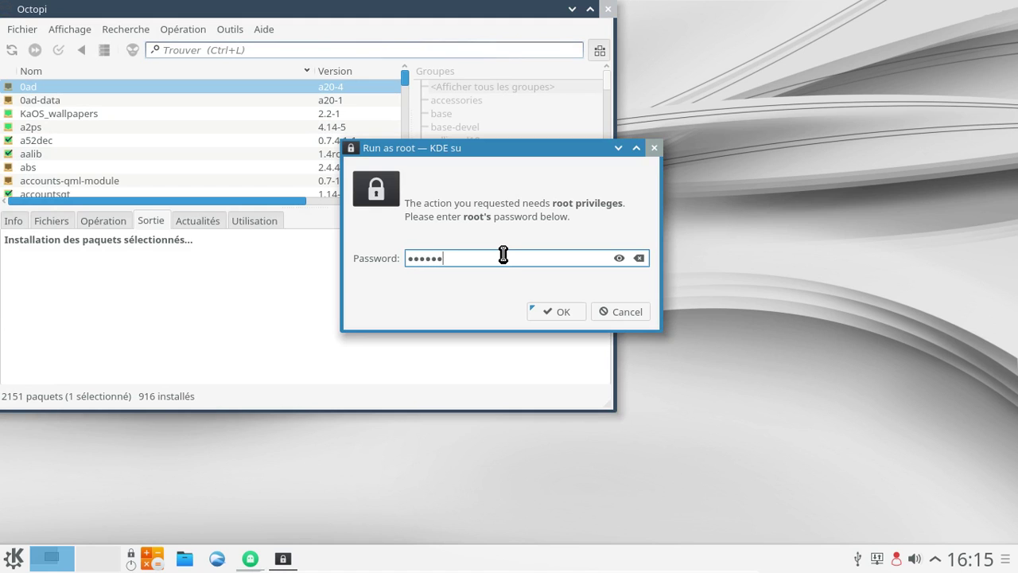
key(Return)
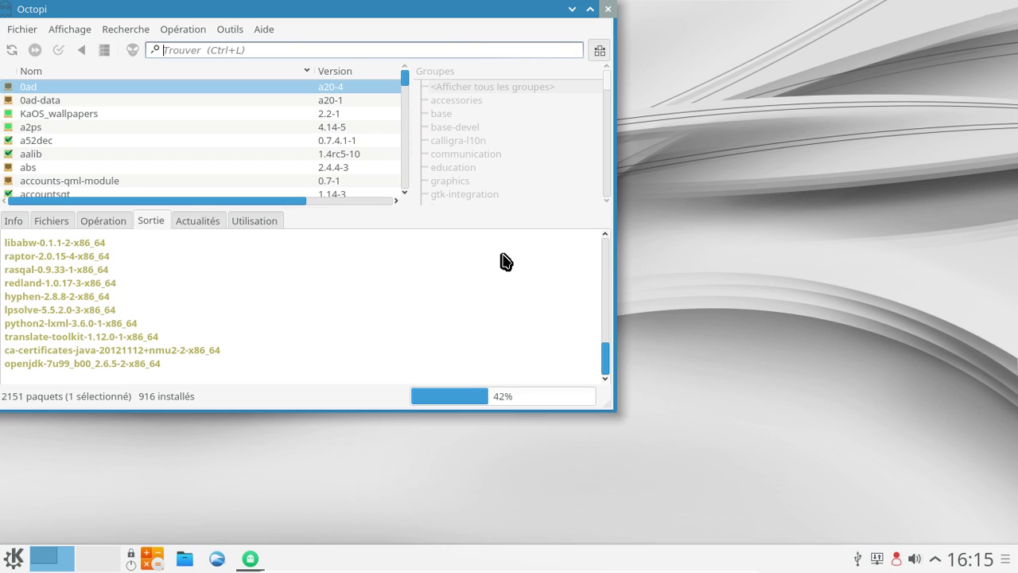
click(269, 32)
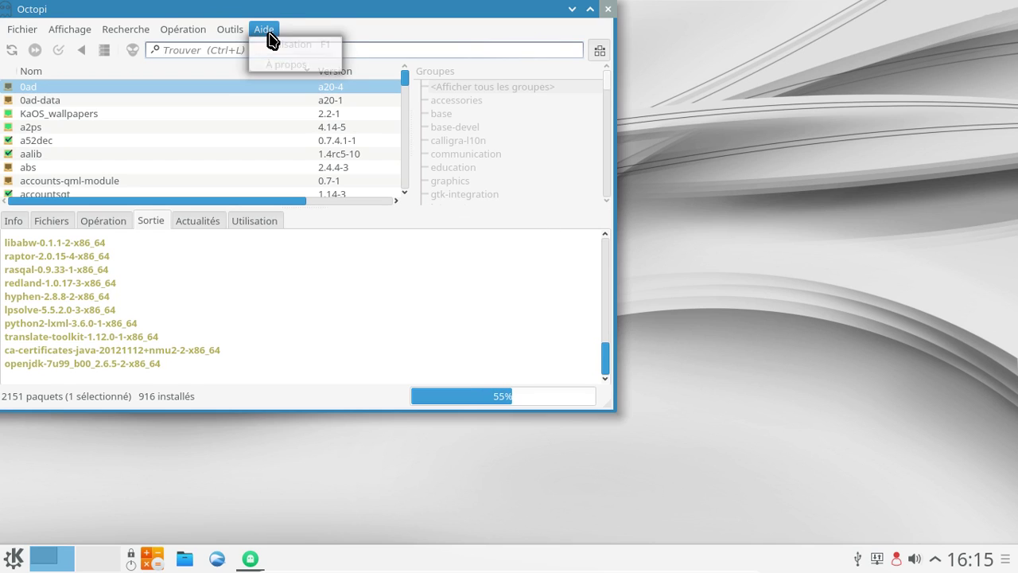
click(379, 39)
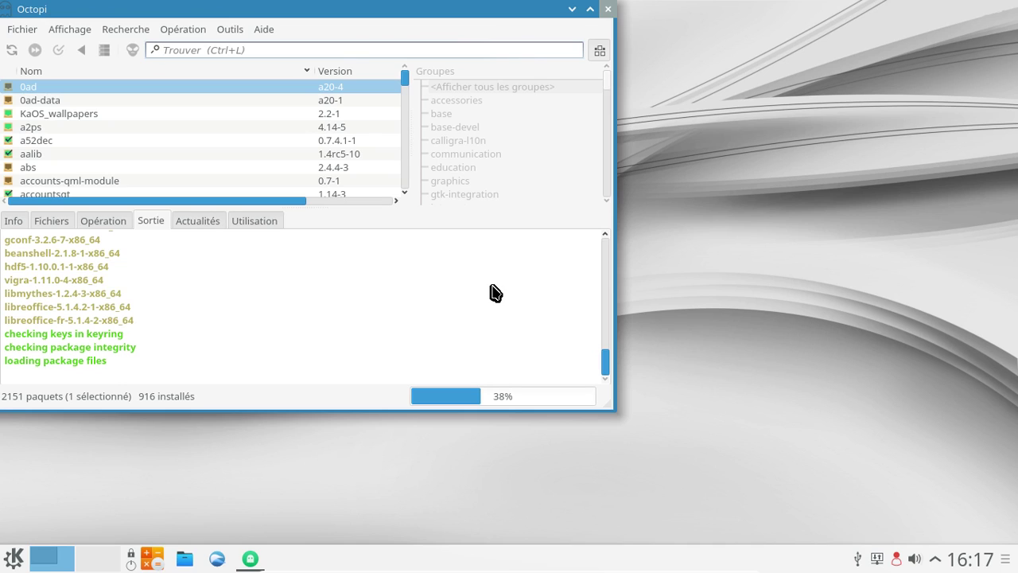
Browse the application launcher's Configuration, Graphisme and Internet categories and its Ordinateur section while LibreOffice installs, then close the launcher.
click(15, 559)
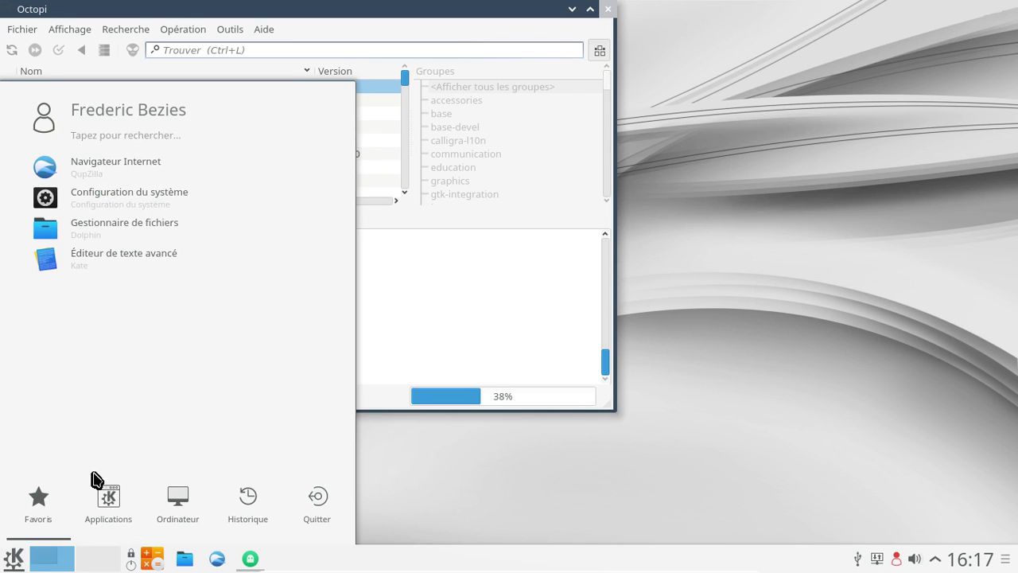
click(111, 499)
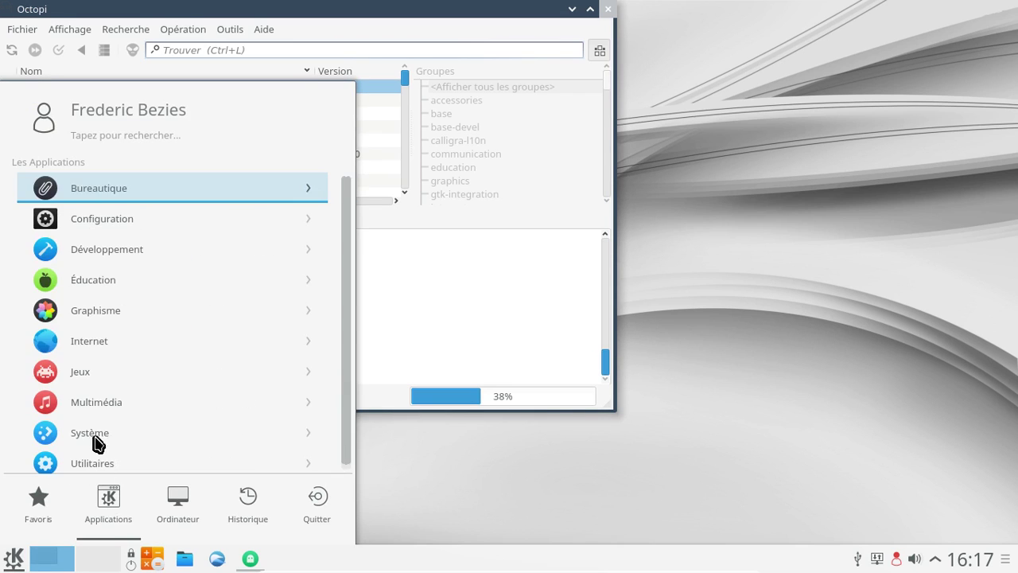
click(110, 225)
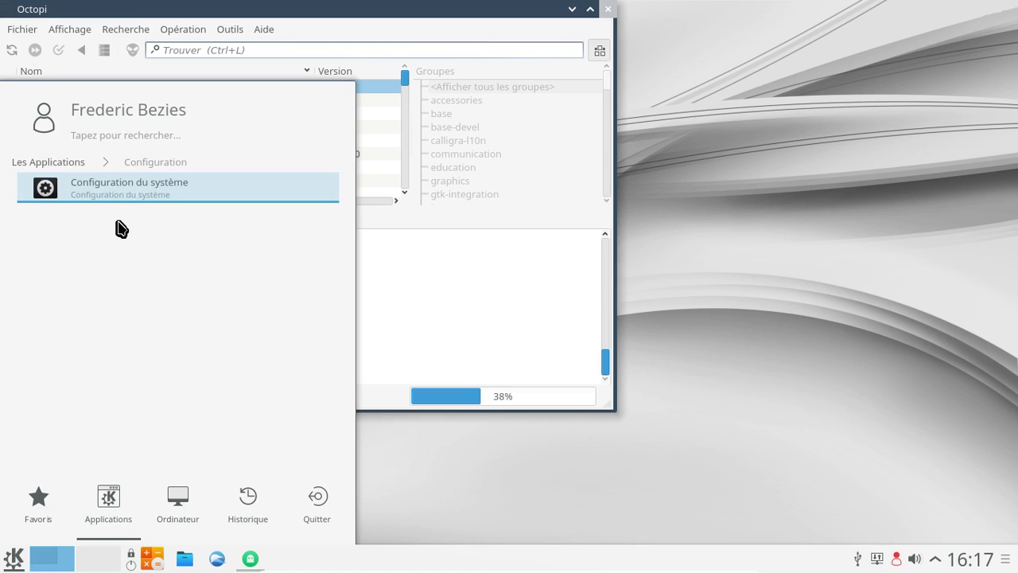
click(30, 162)
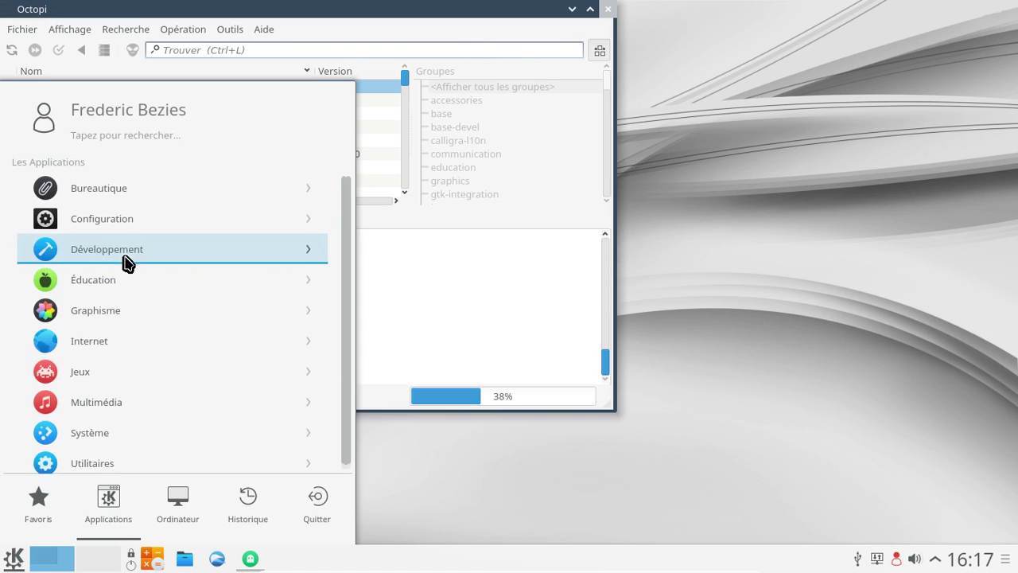
click(135, 310)
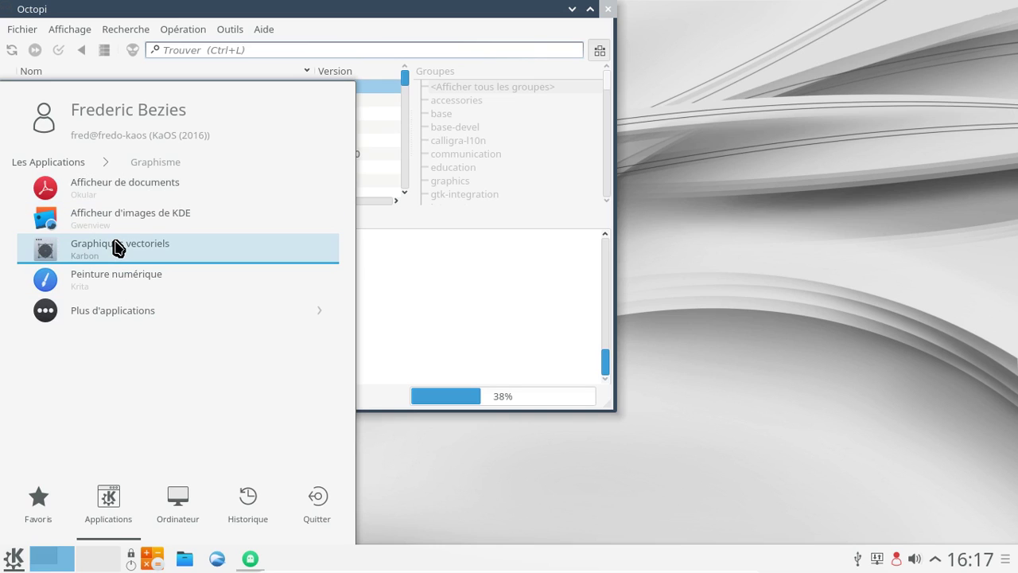
click(45, 167)
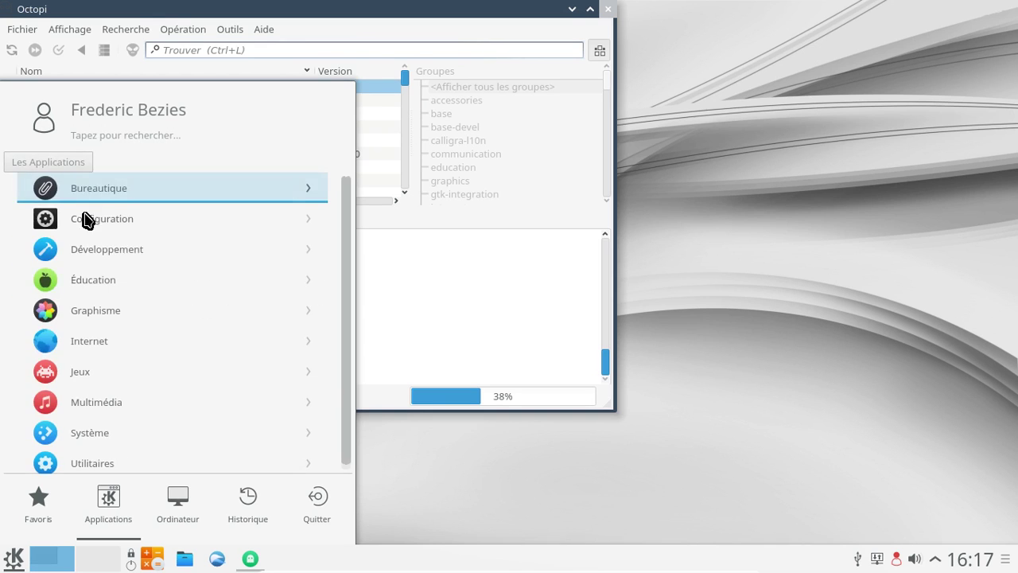
click(138, 352)
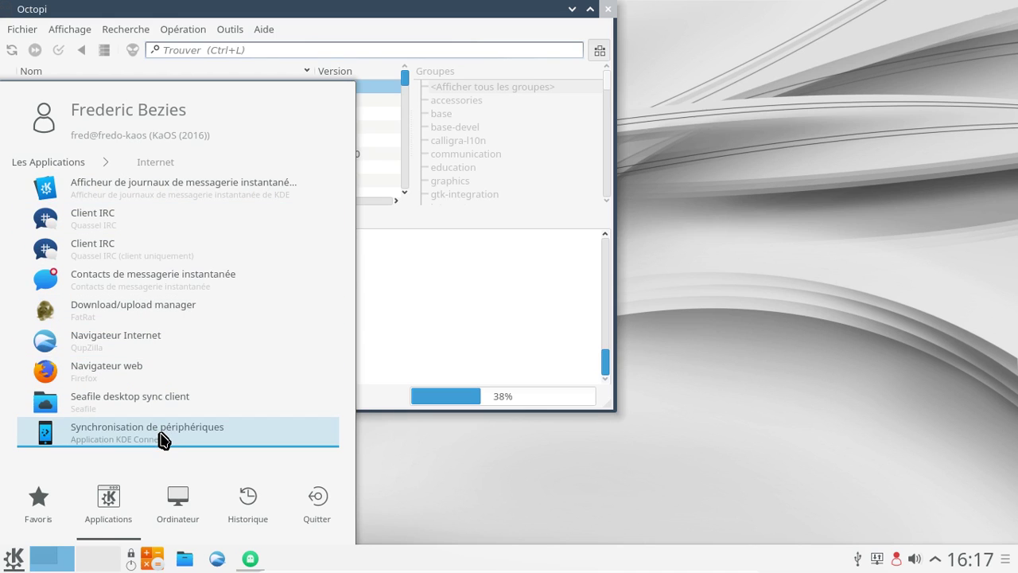
click(178, 499)
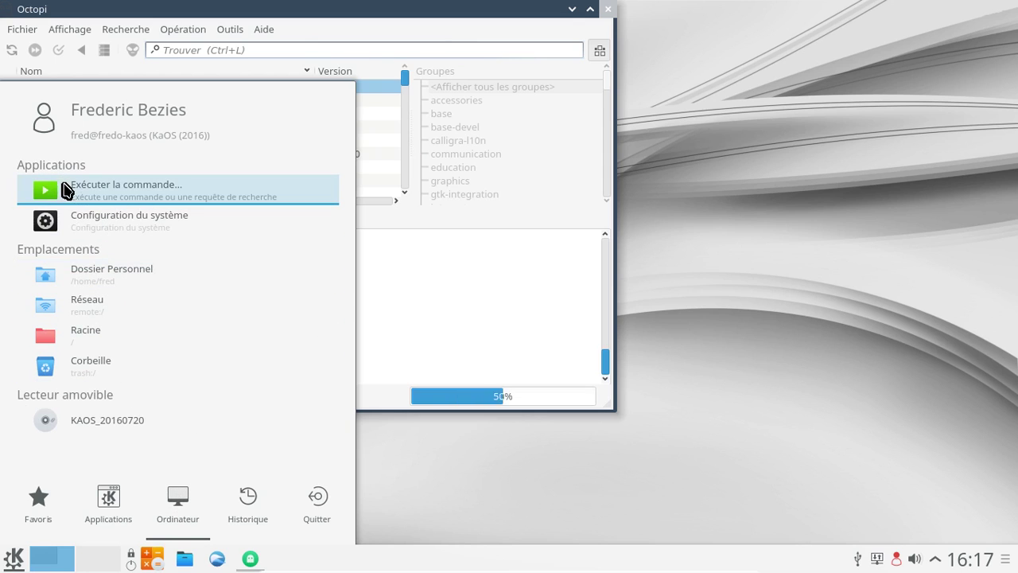
click(334, 29)
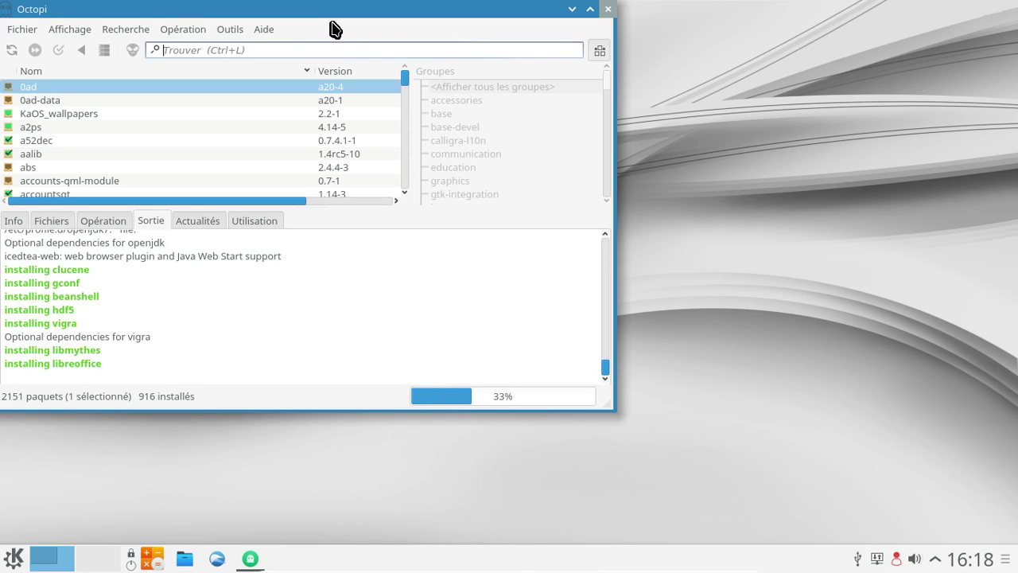
Reopen the application launcher and look through the Jeux category with its card games and the applications in Système.
click(16, 557)
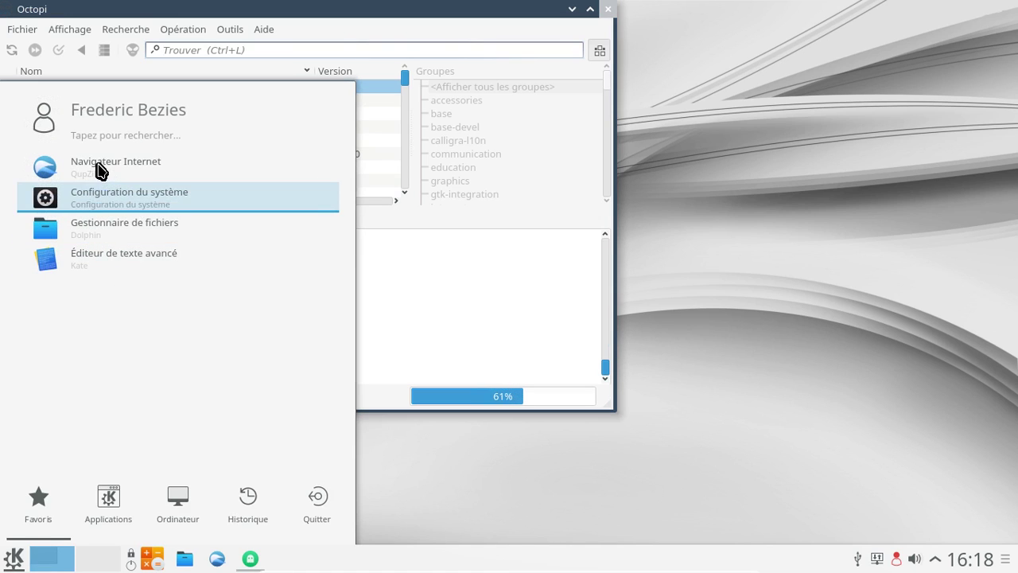
click(110, 504)
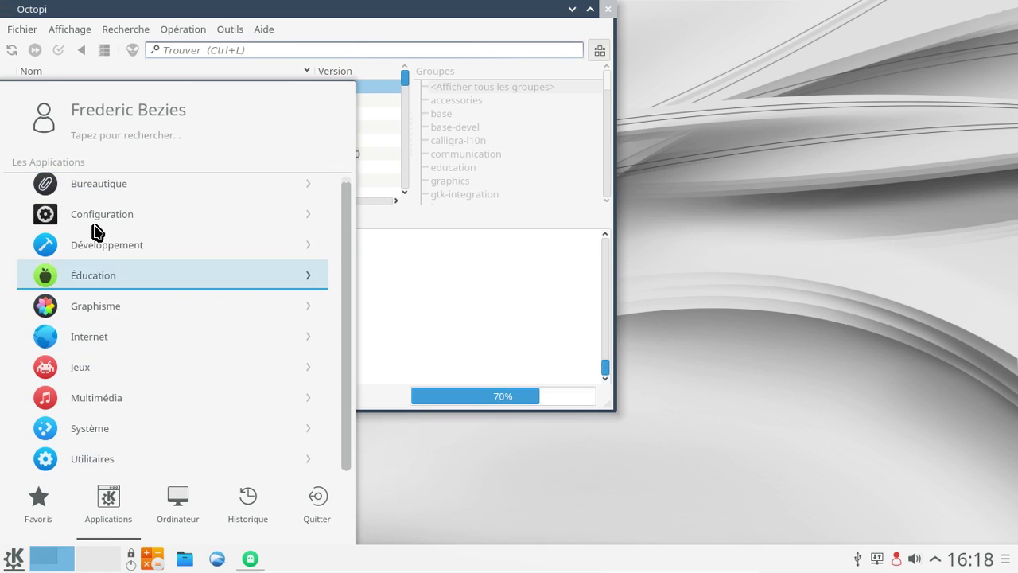
click(112, 370)
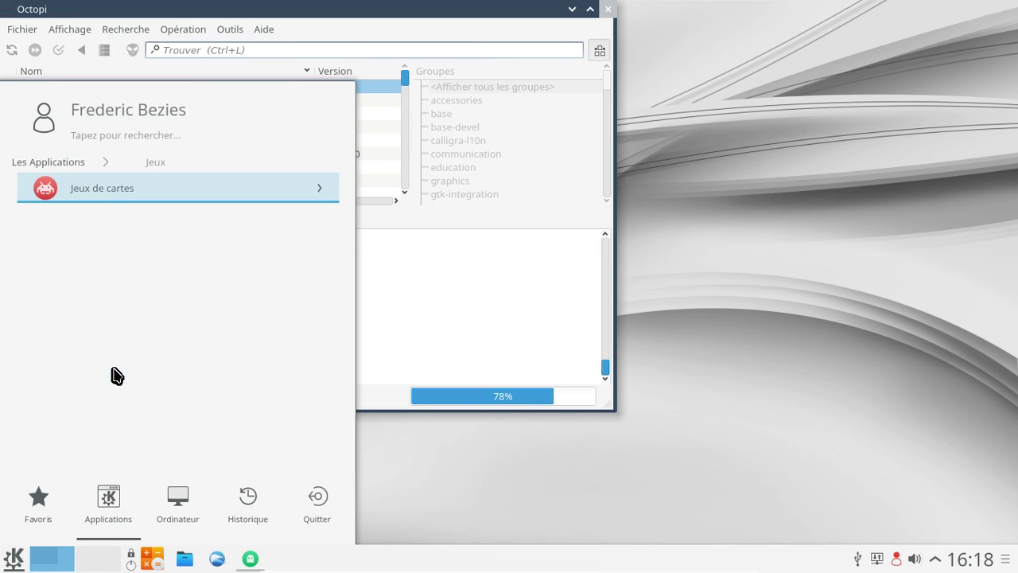
click(105, 193)
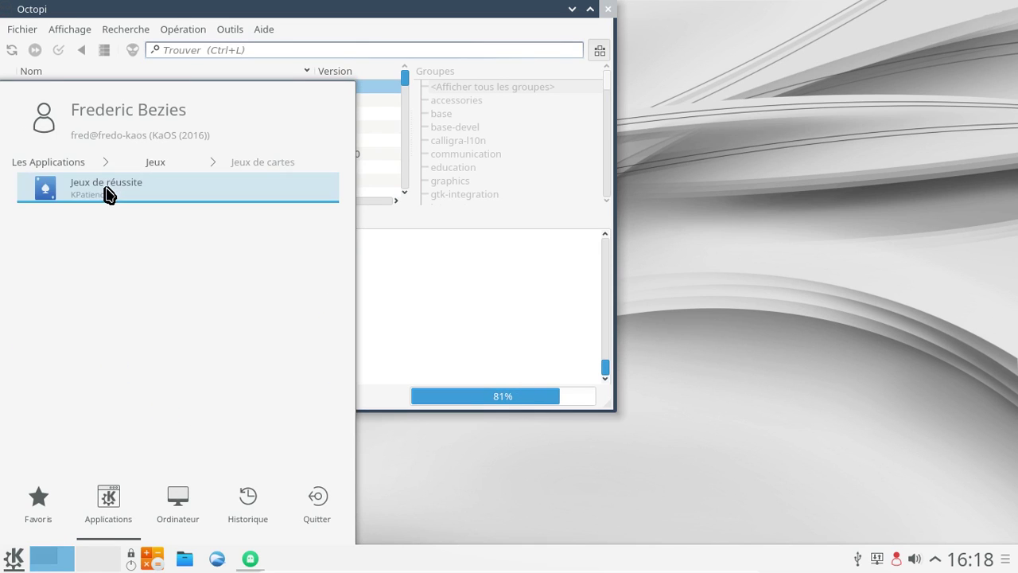
click(136, 163)
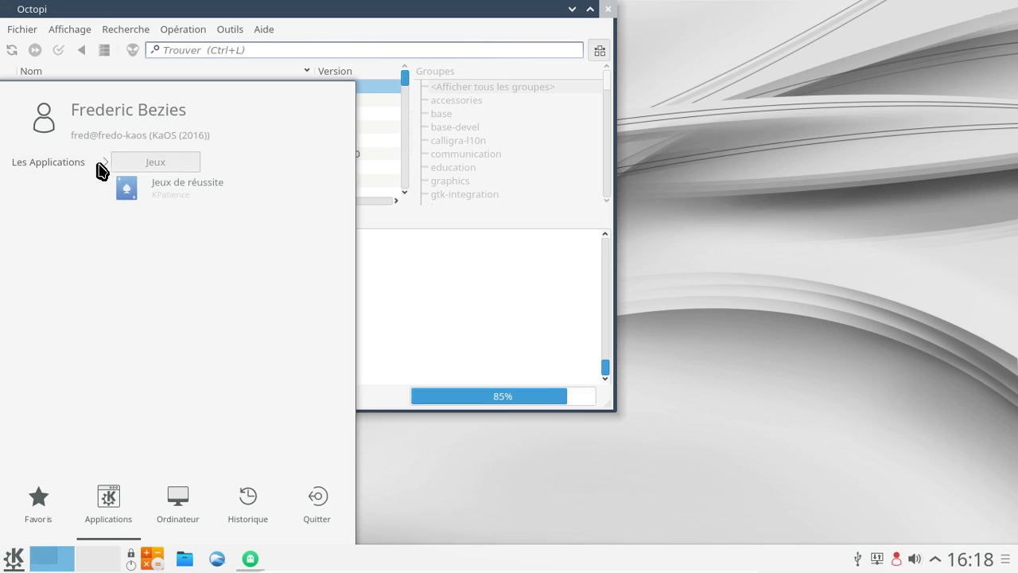
click(69, 163)
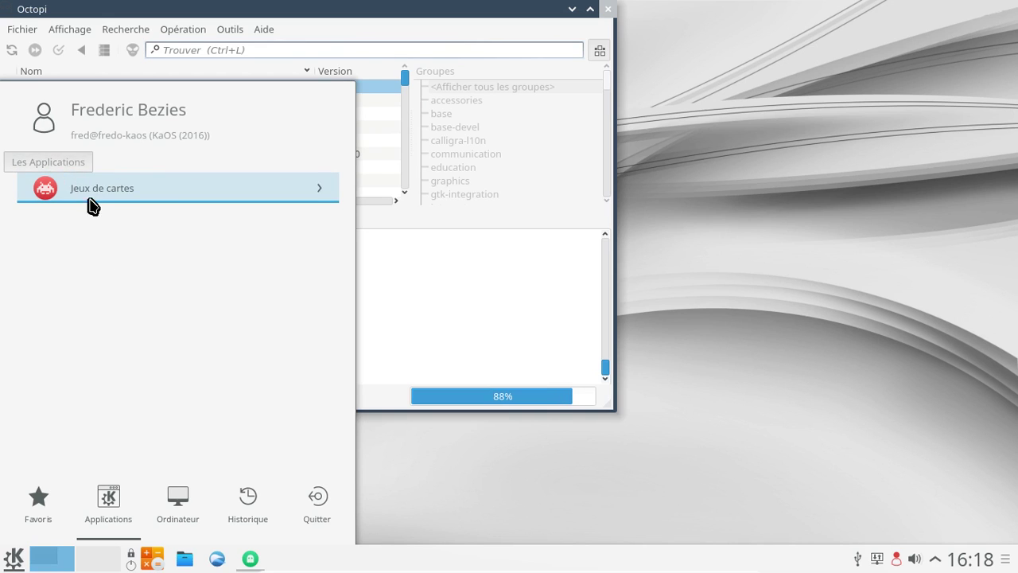
click(129, 440)
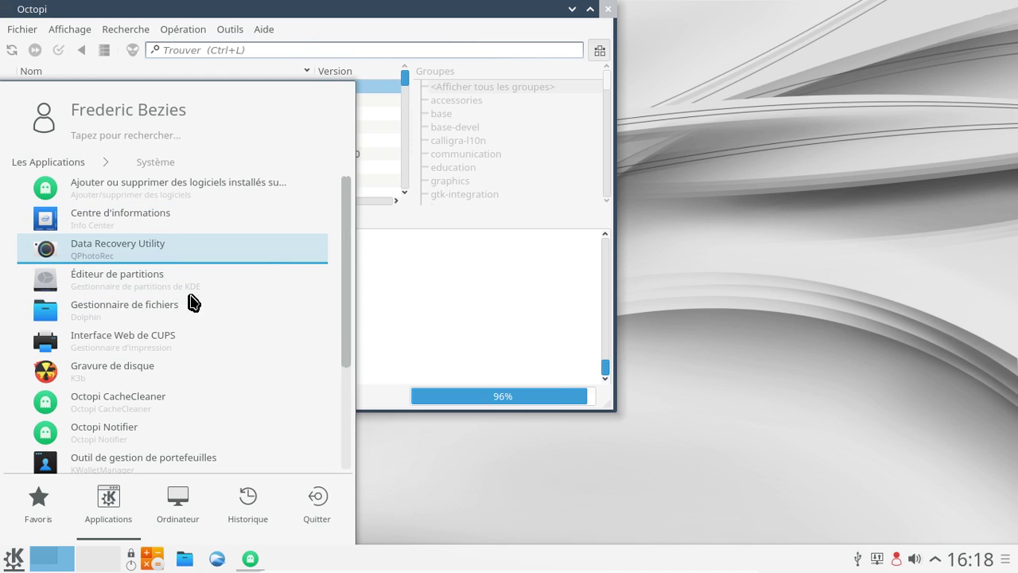
scroll(220, 358, down, 5)
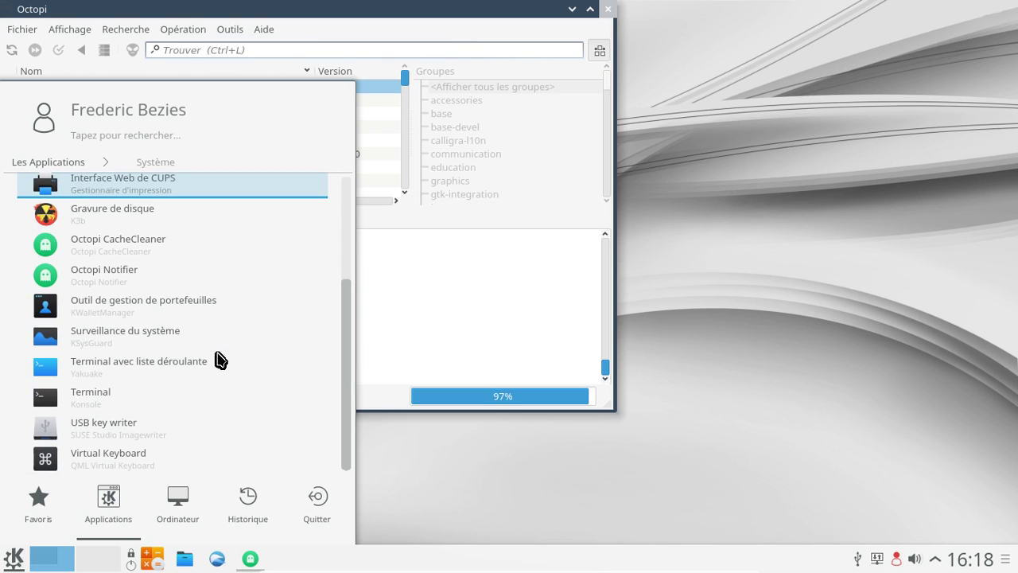
scroll(219, 359, up, 5)
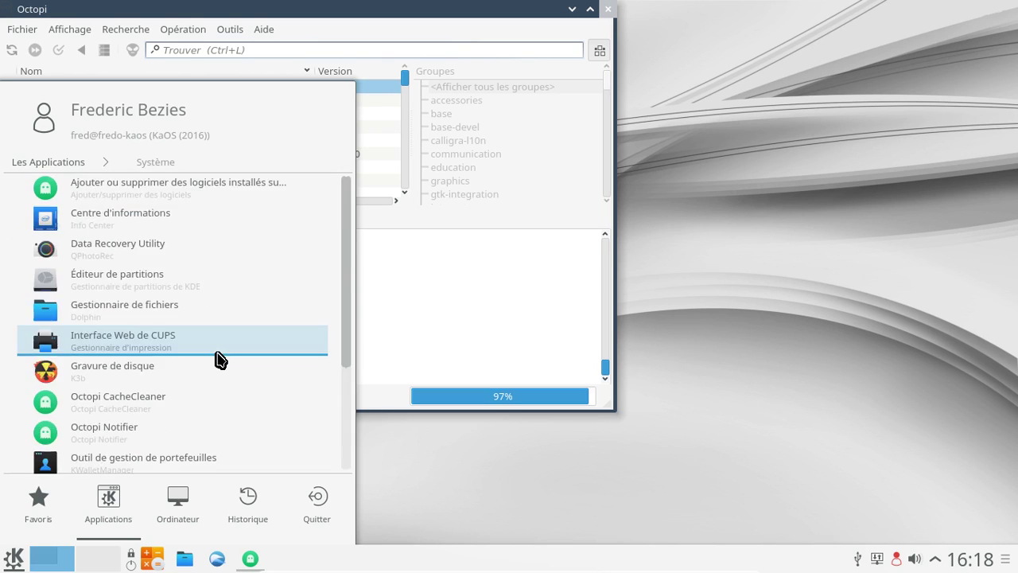
Look through the rest of the applications in the launcher's Système category, return to the category list and close the launcher.
click(63, 169)
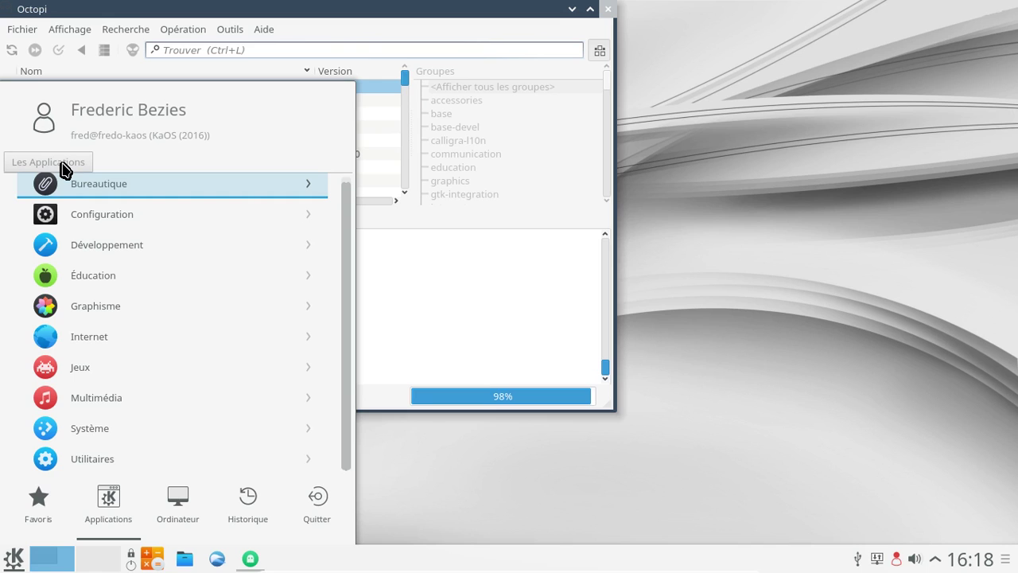
click(167, 432)
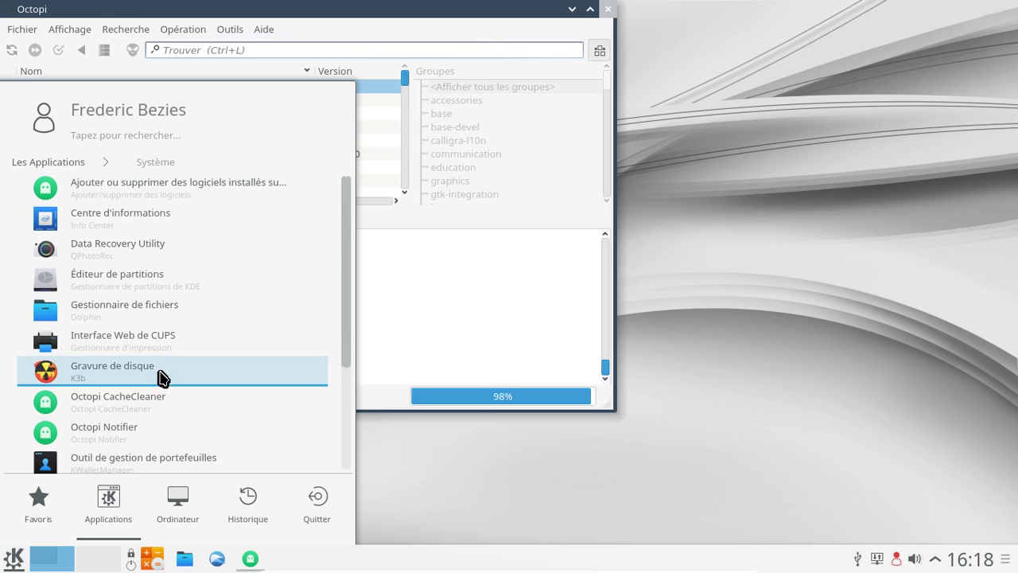
scroll(165, 334, down, 3)
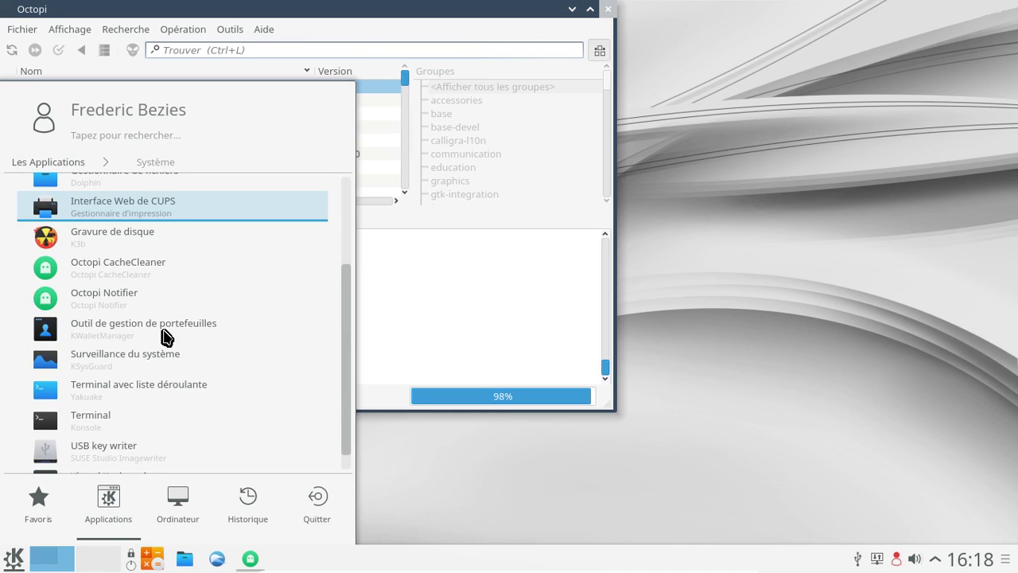
key(Left)
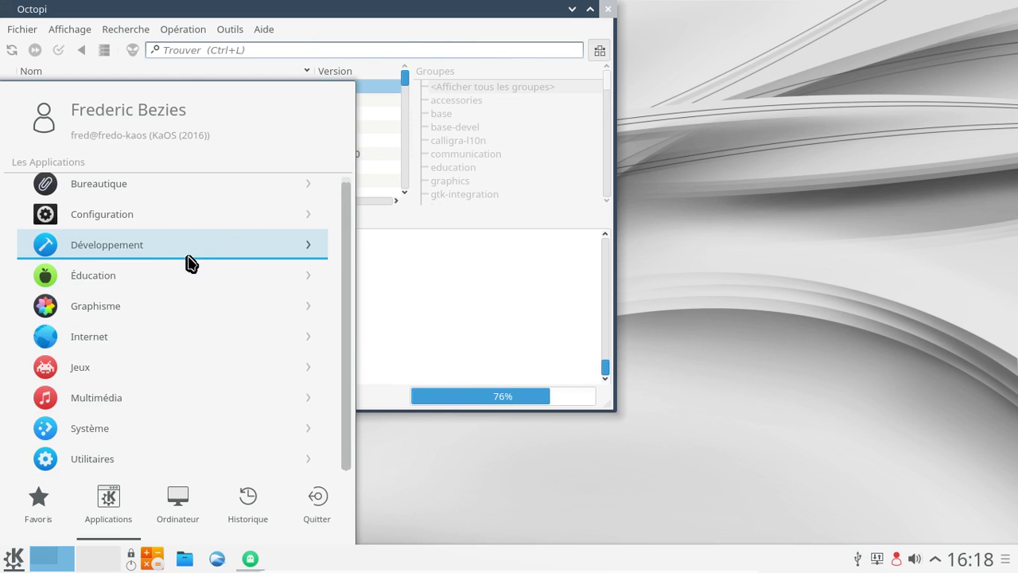
click(391, 35)
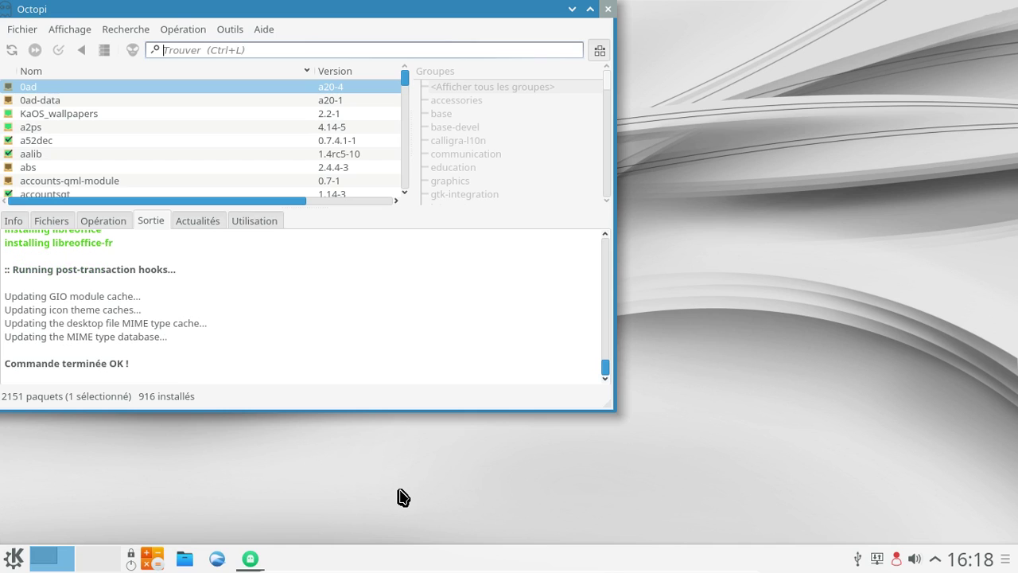
Launch LibreOffice Writer from the Bureautique category of the application launcher.
click(16, 559)
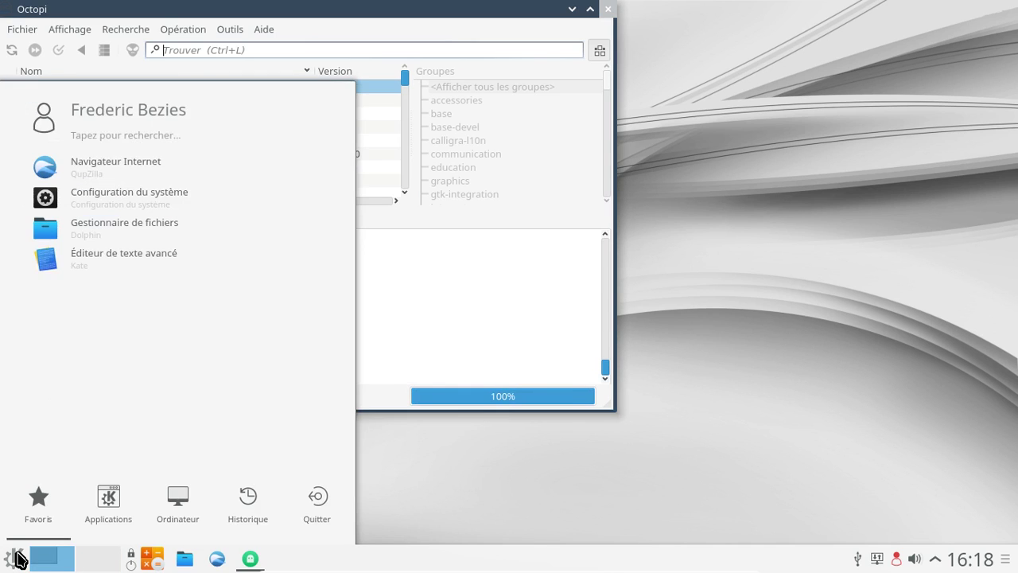
click(105, 513)
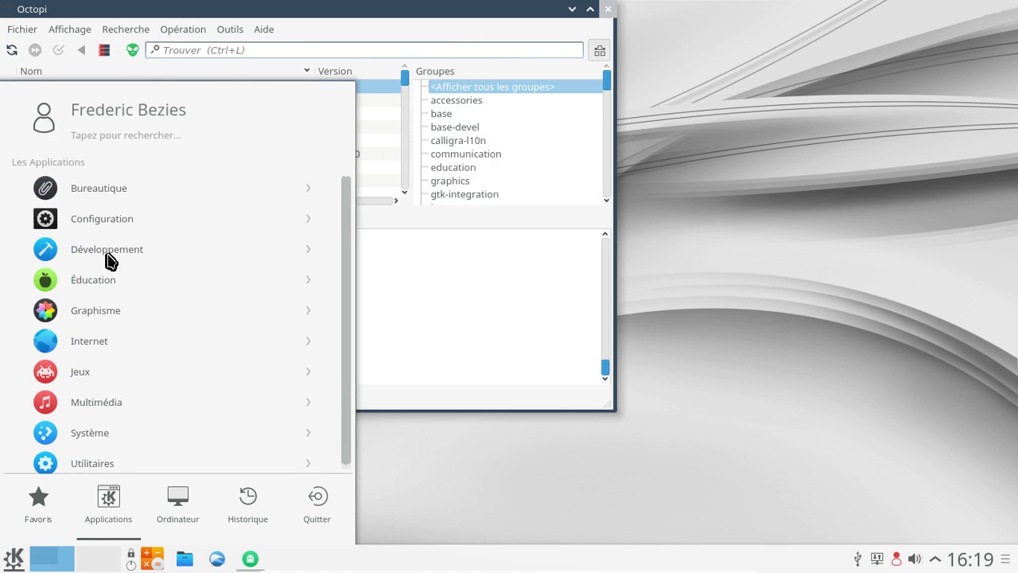
click(103, 189)
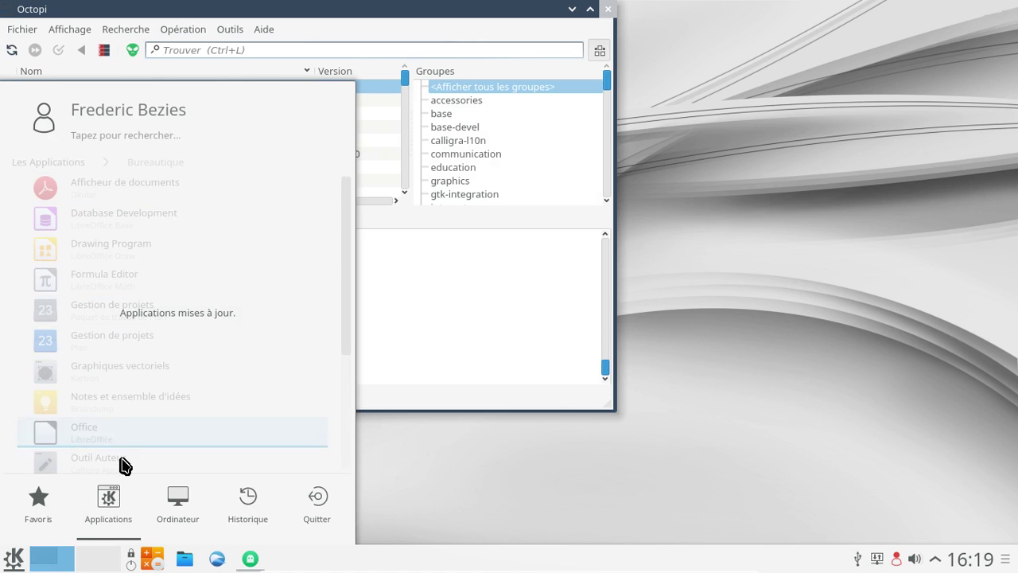
scroll(141, 418, down, 3)
scroll(127, 419, down, 2)
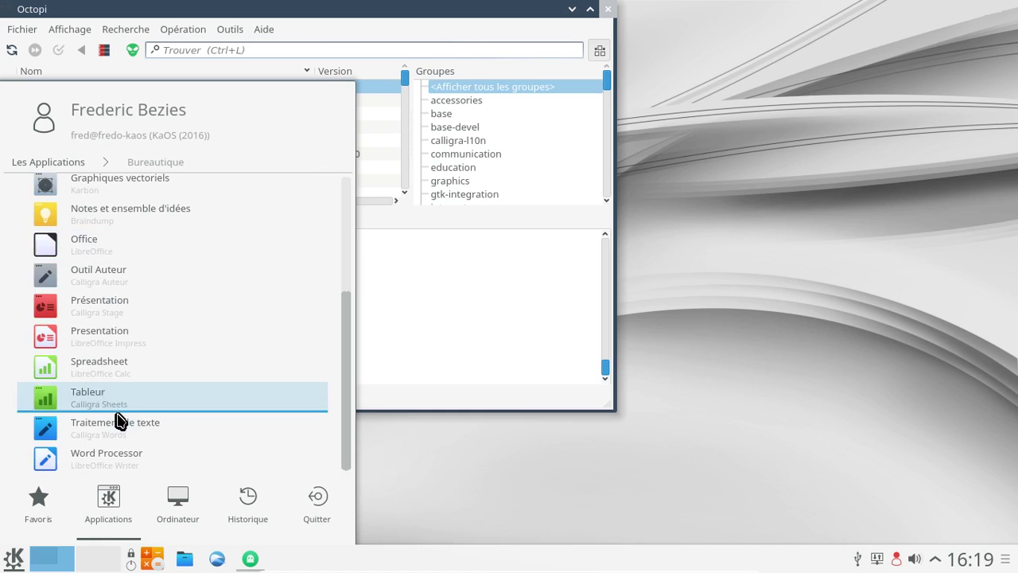
click(124, 457)
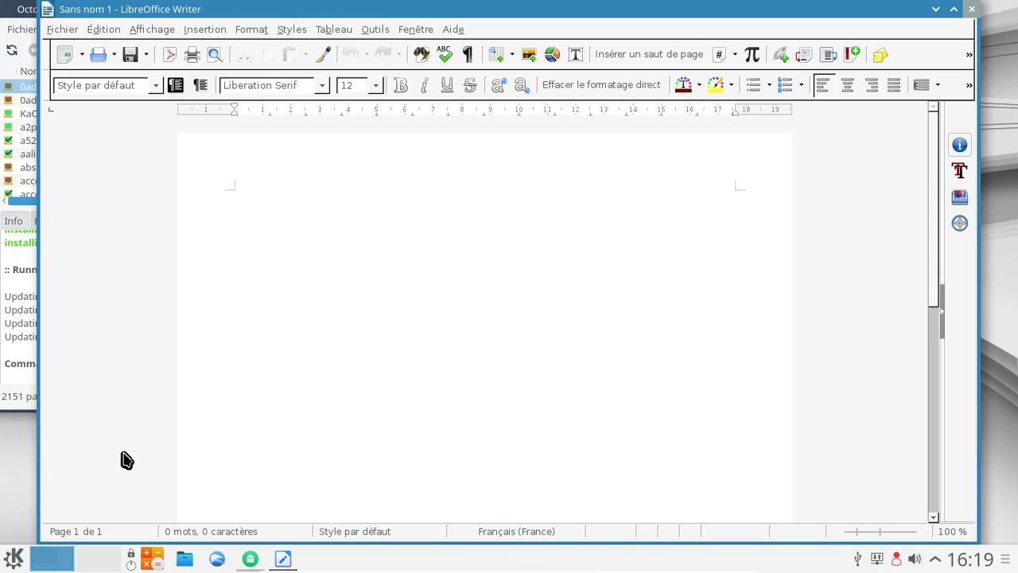
Set the icon style to Breeze in LibreOffice's Affichage options and apply the change.
click(456, 32)
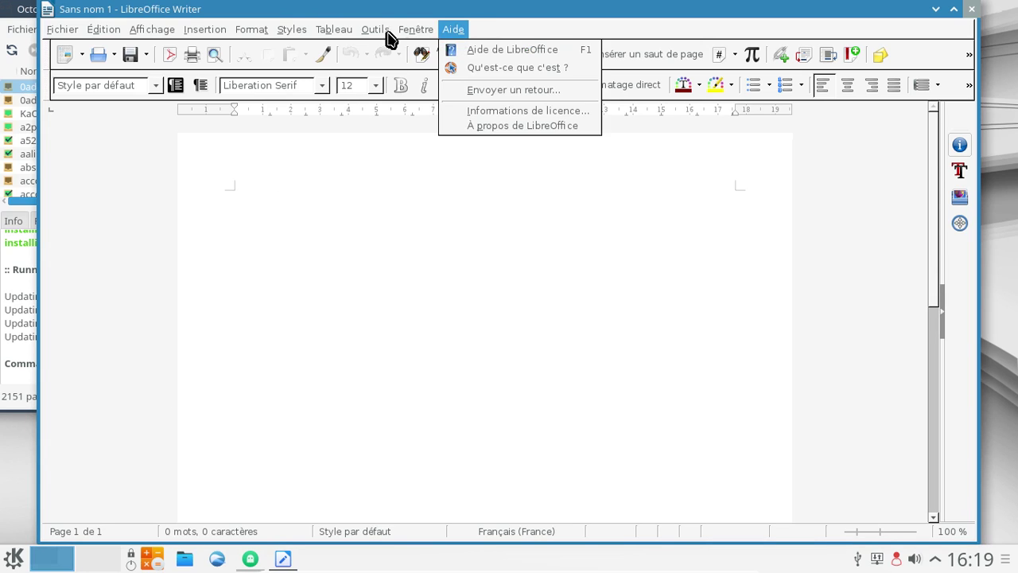
mouse_move(382, 36)
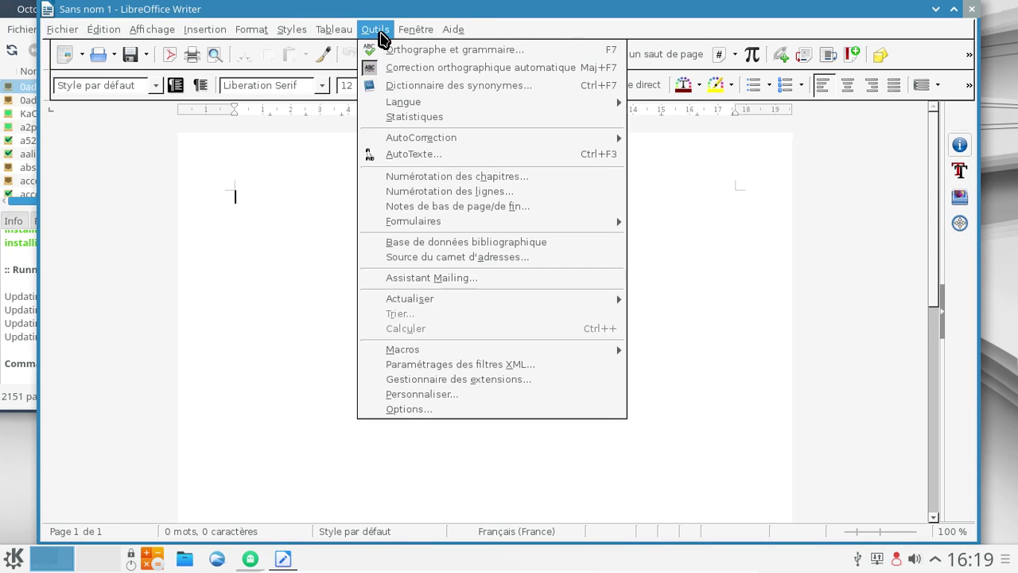
click(444, 411)
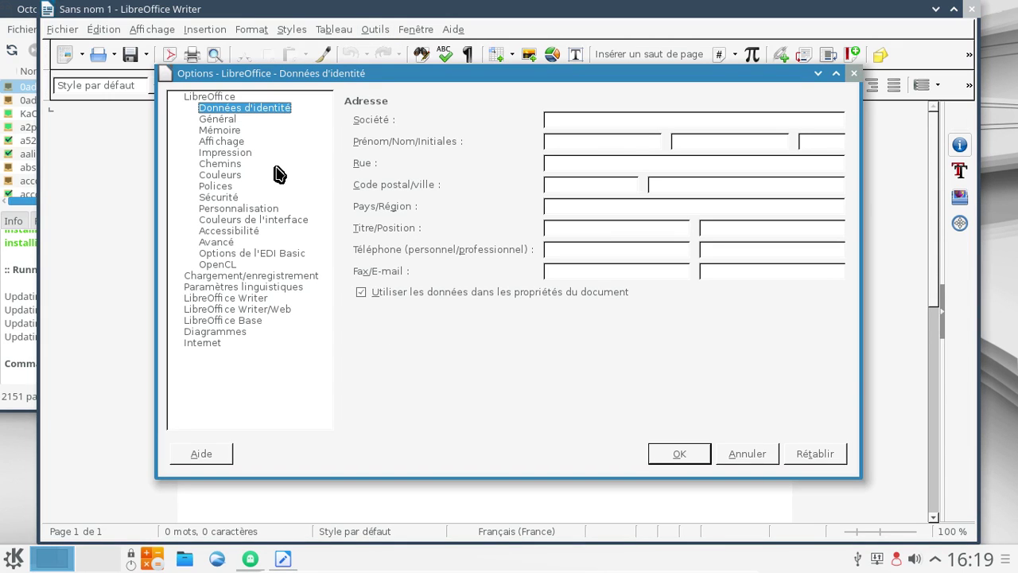
click(226, 144)
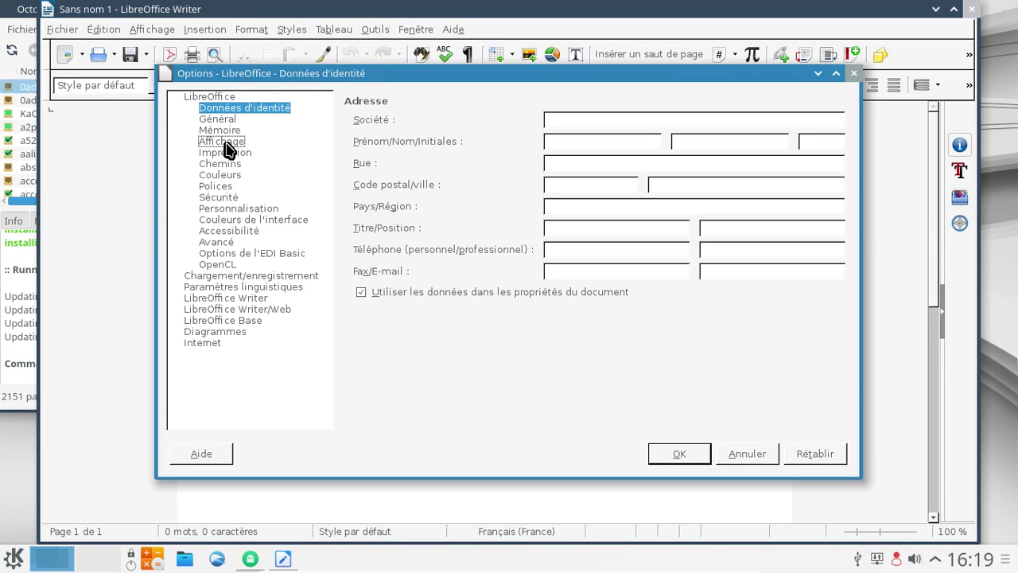
click(483, 159)
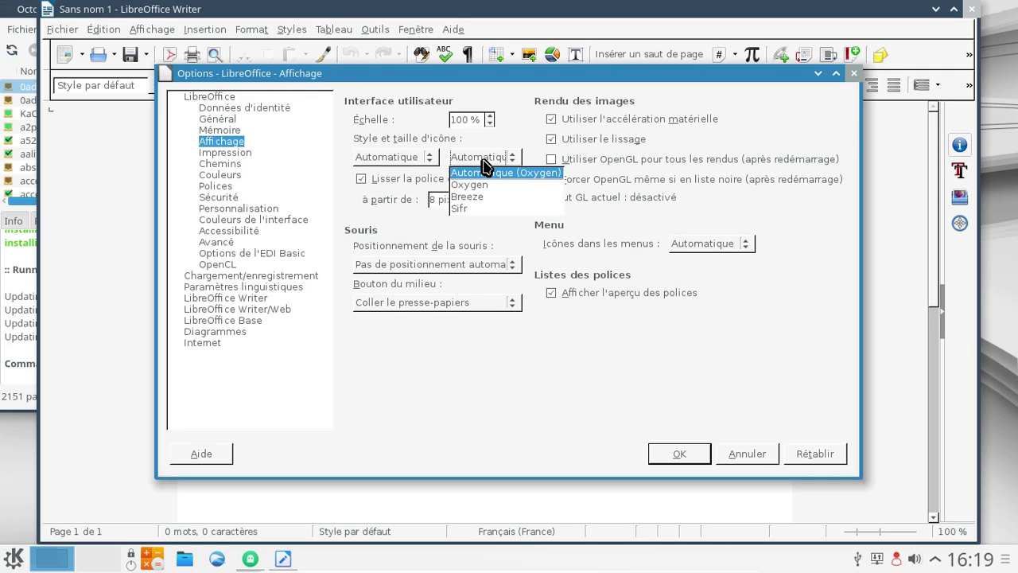
click(477, 196)
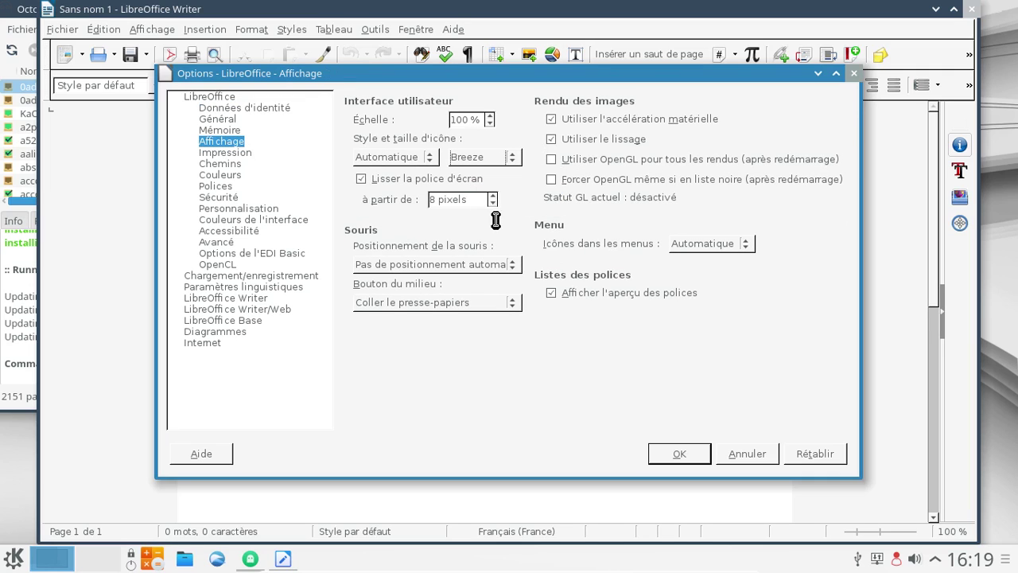
click(684, 454)
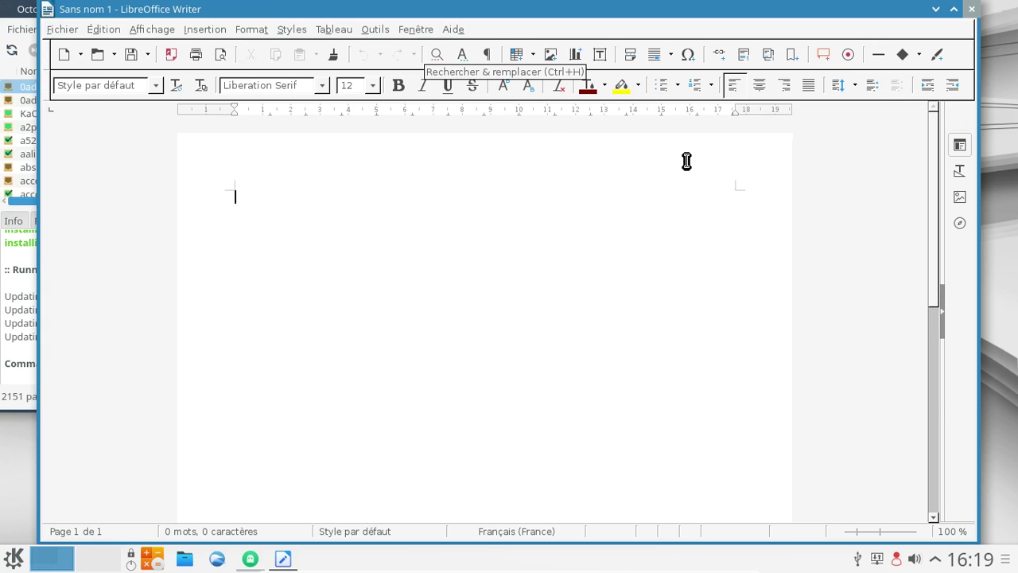
Close the empty LibreOffice Writer document and return to Octopi.
click(369, 32)
click(368, 32)
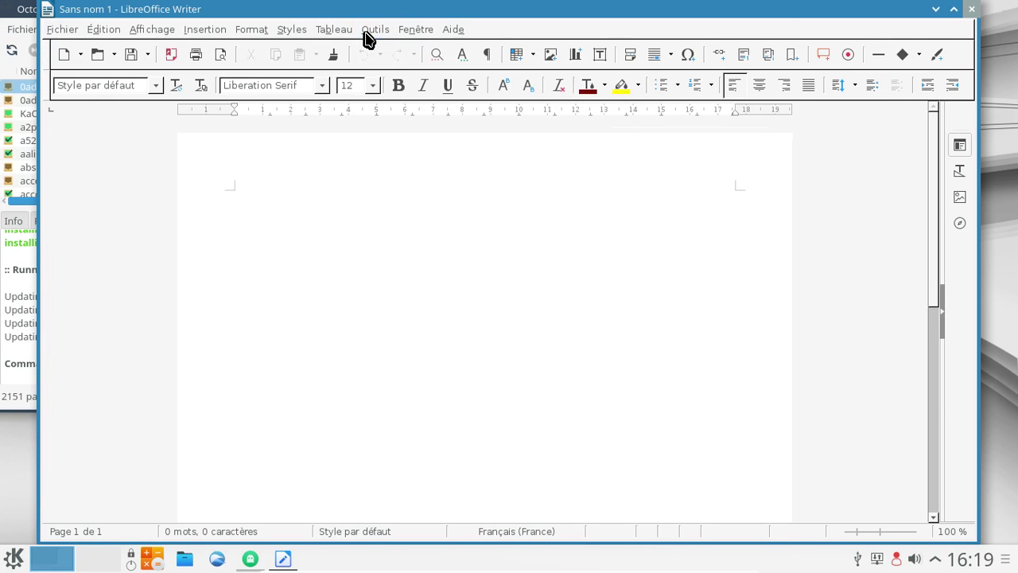
click(971, 9)
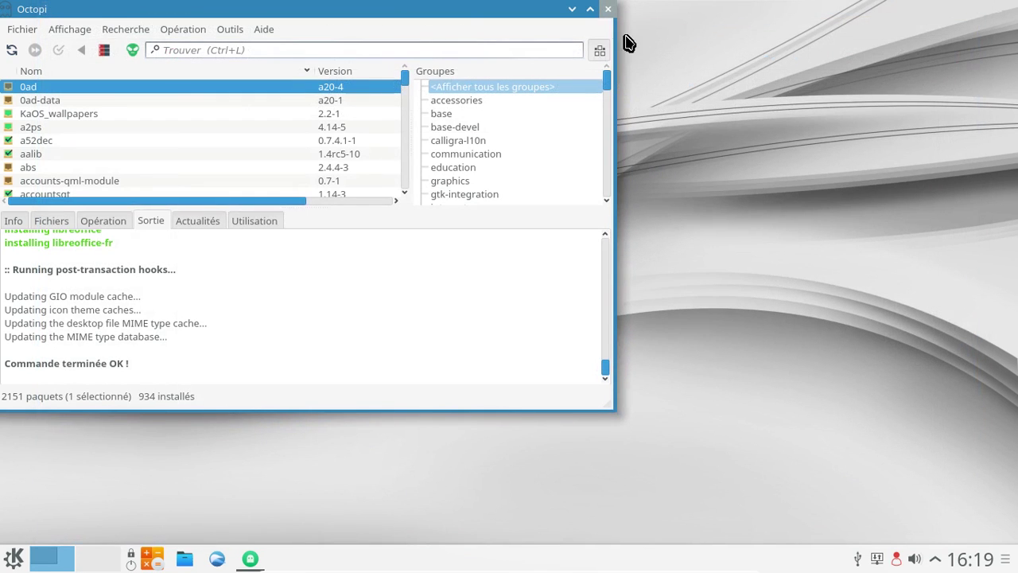
Switch Octopi to the community package list and look through it from the end back to otter-browser.
click(133, 54)
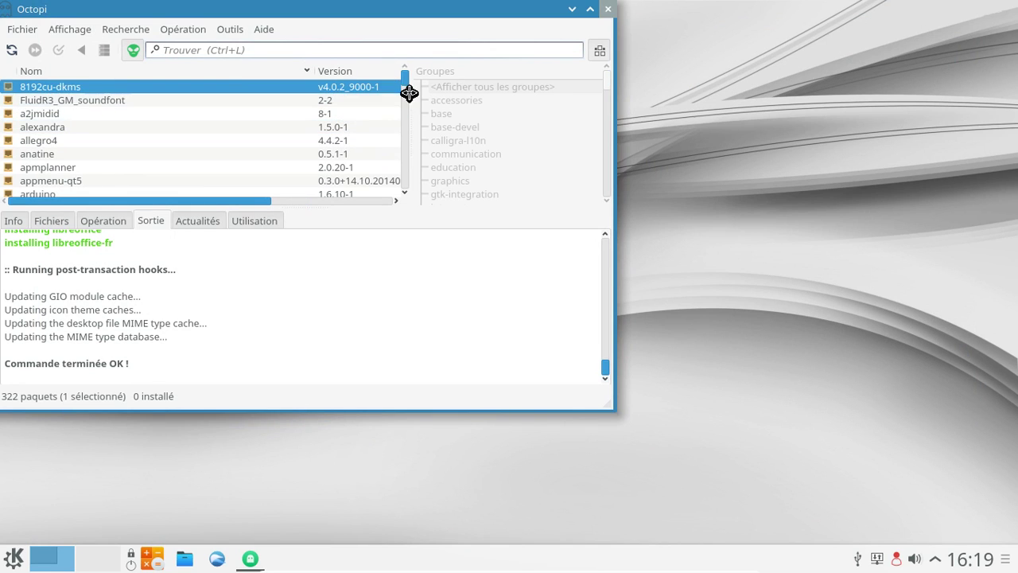
drag(403, 83, 396, 198)
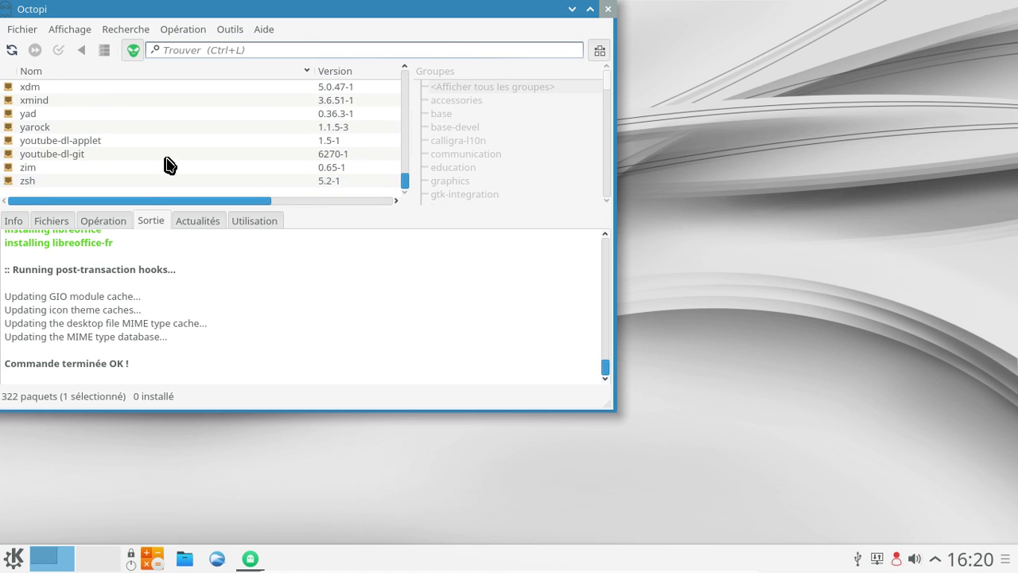
scroll(145, 150, up, 4)
scroll(135, 159, up, 8)
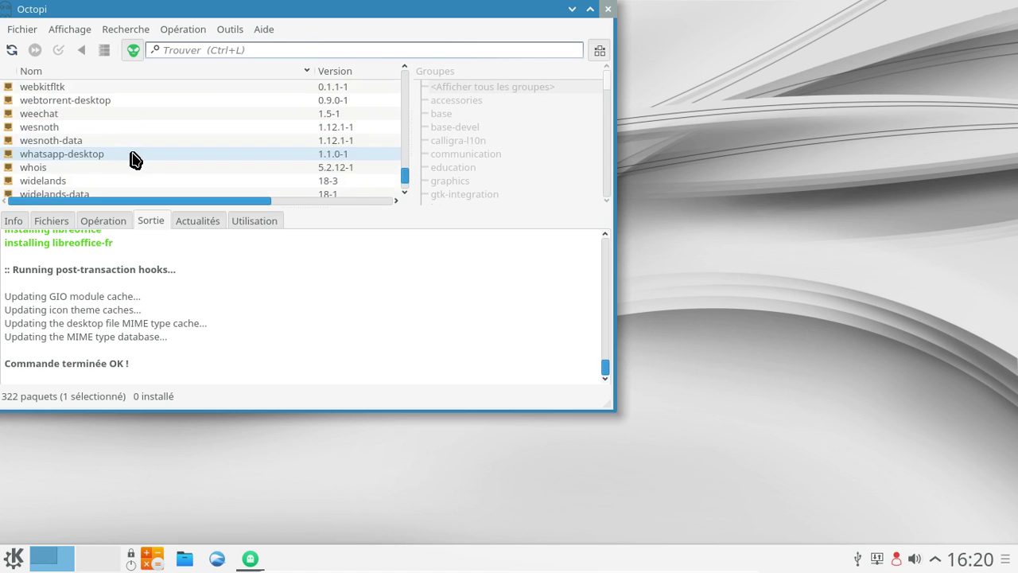
scroll(134, 159, up, 5)
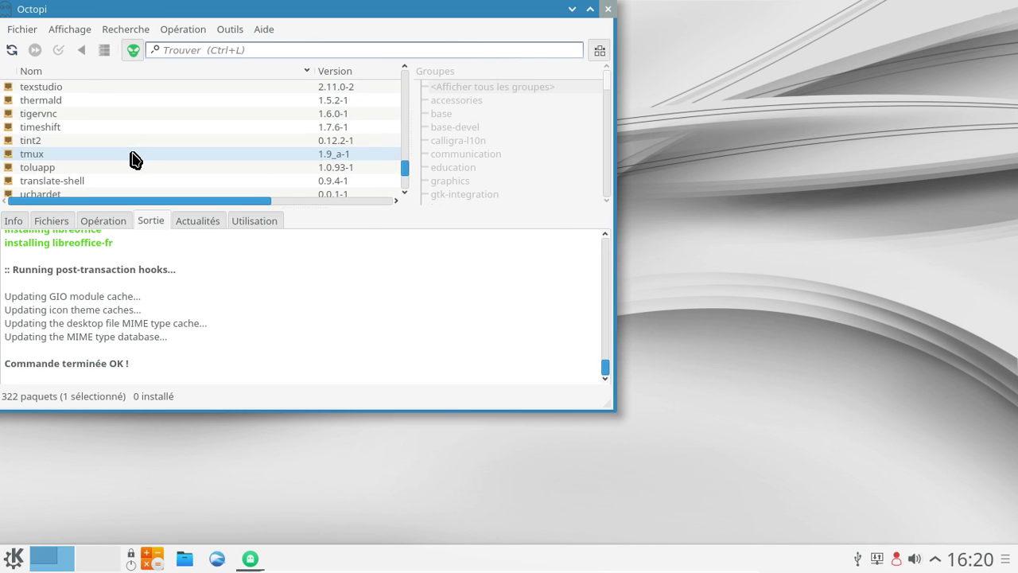
scroll(135, 159, up, 7)
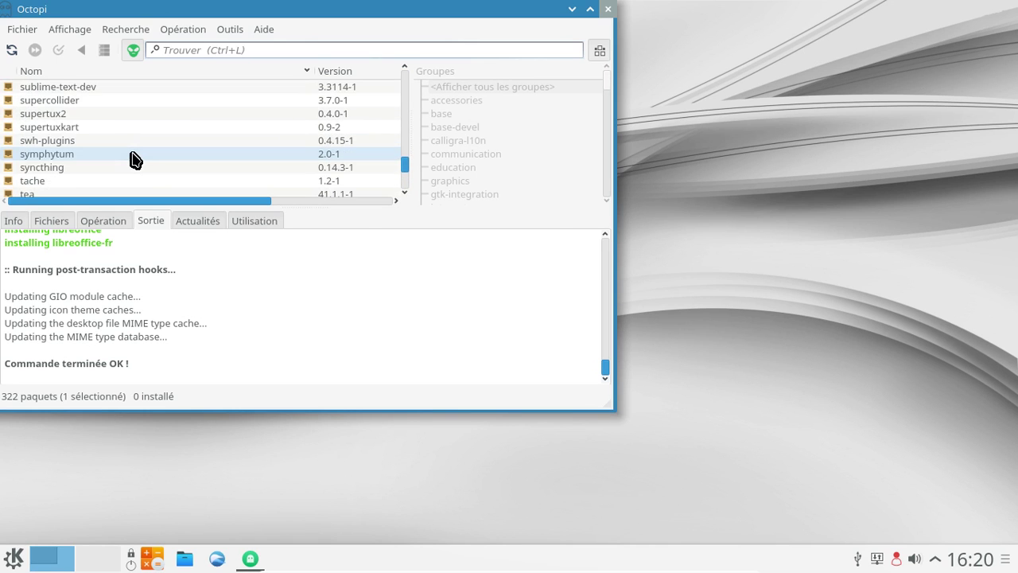
scroll(134, 159, up, 7)
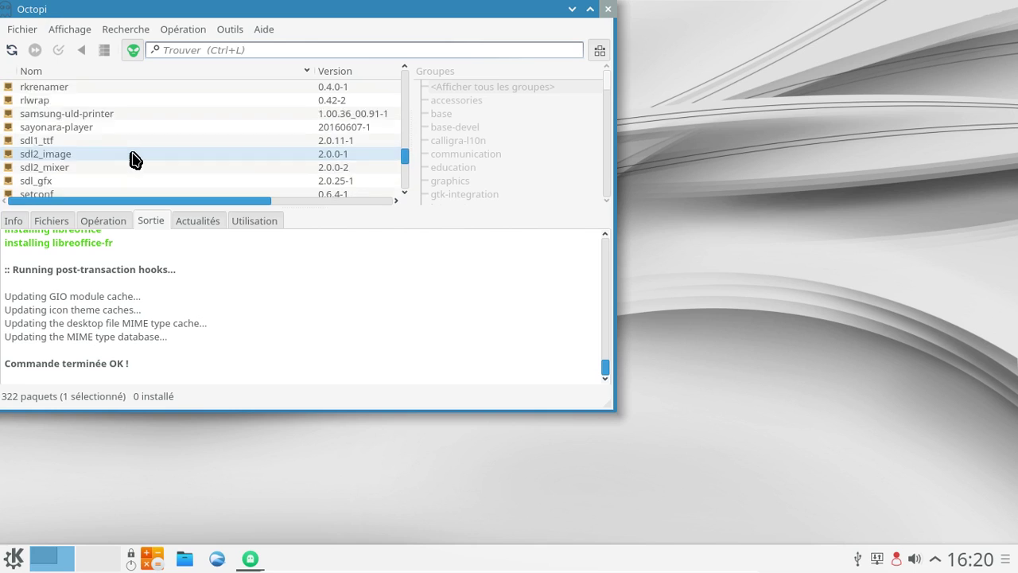
scroll(134, 159, up, 12)
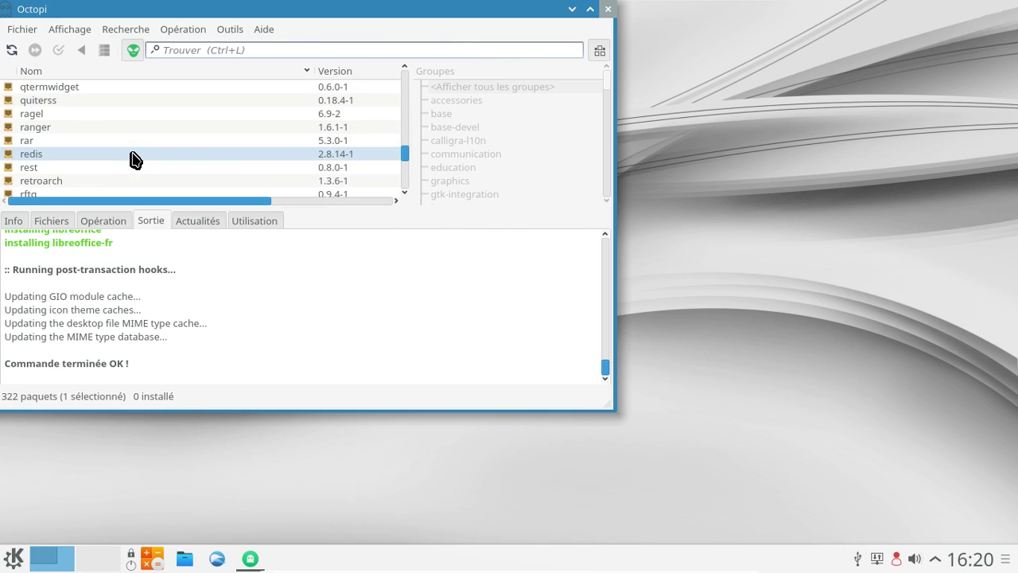
scroll(135, 160, up, 15)
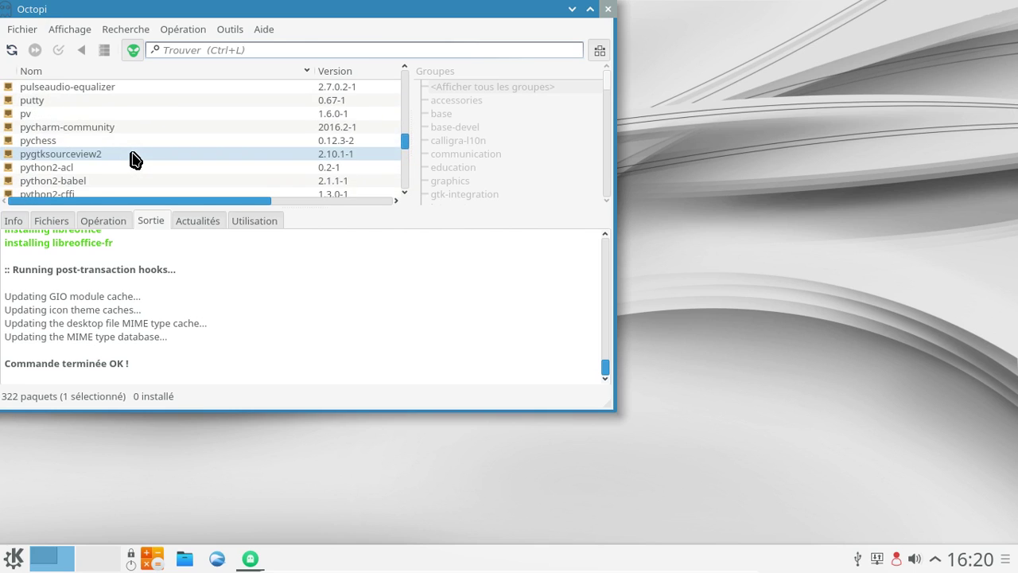
scroll(135, 159, up, 8)
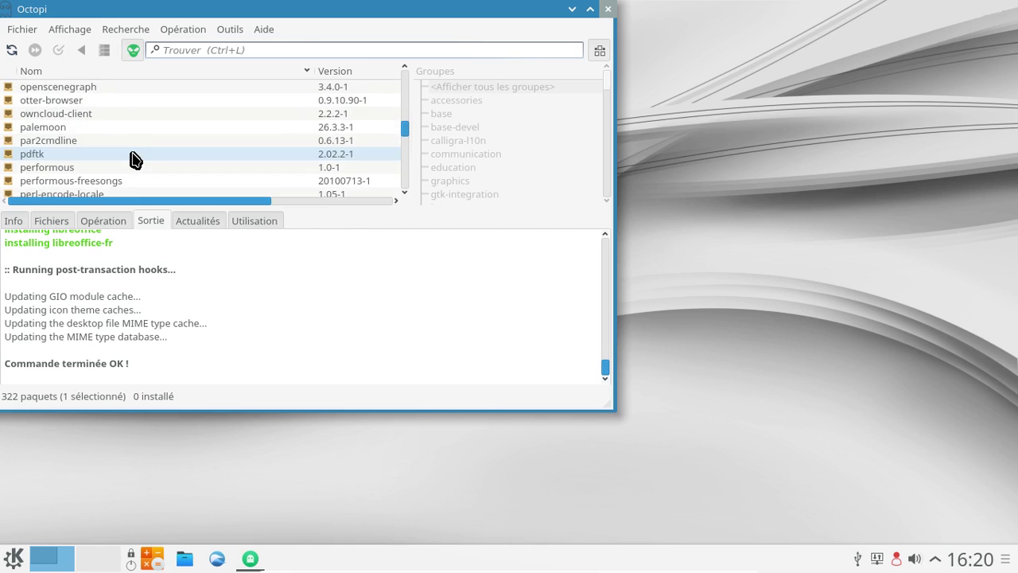
scroll(134, 159, down, 2)
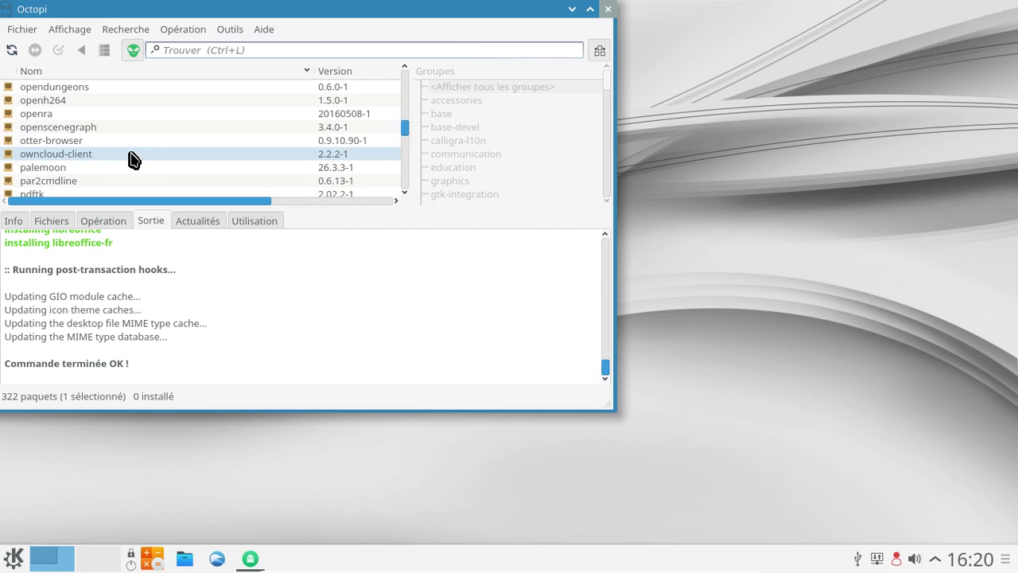
Display the package information for otter-browser and start its installation.
click(102, 141)
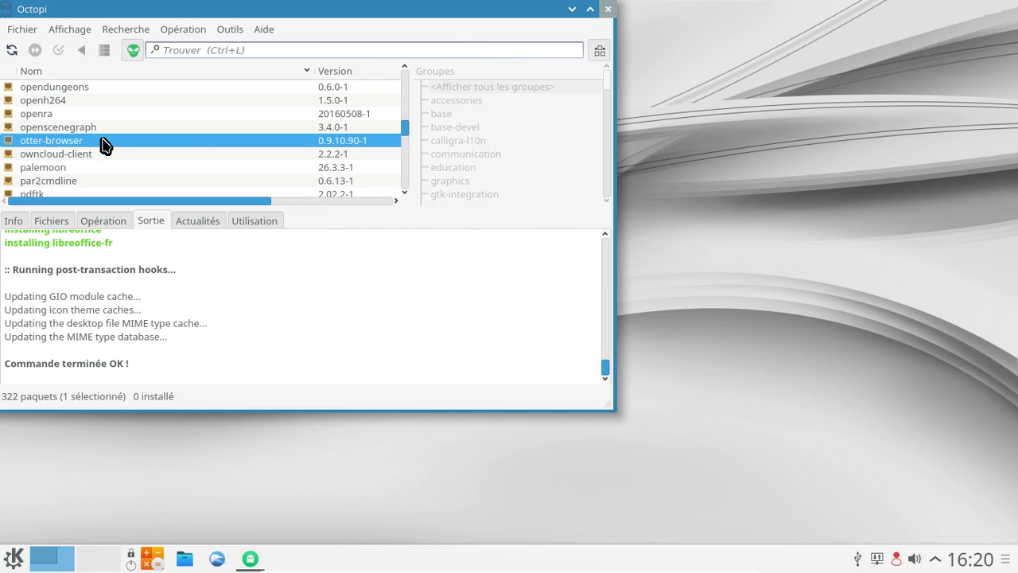
click(14, 221)
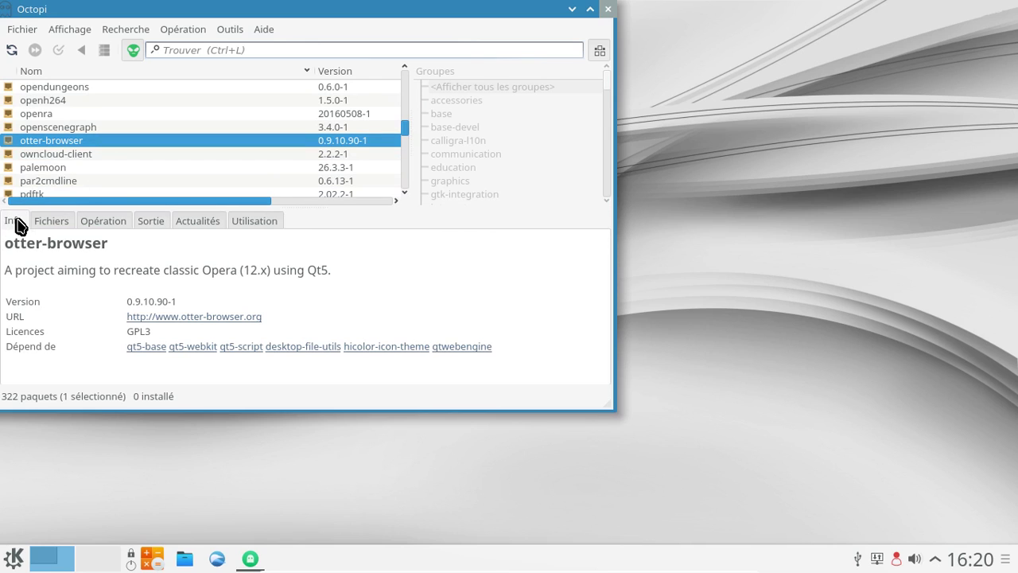
right_click(52, 143)
click(76, 149)
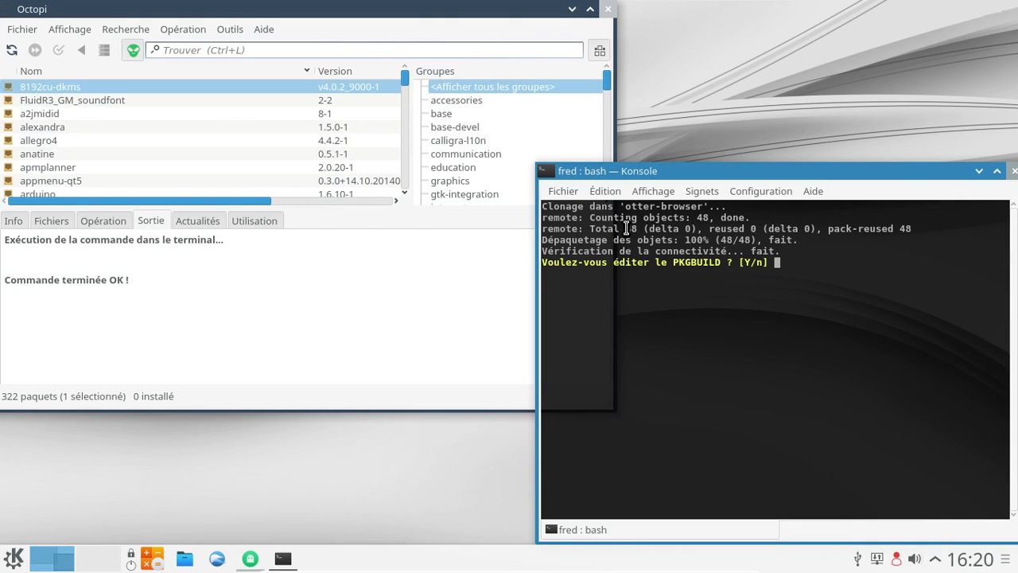
Decline editing the otter-browser PKGBUILD, enter the account password and accept installing the cmake dependency.
text(n)
key(Return)
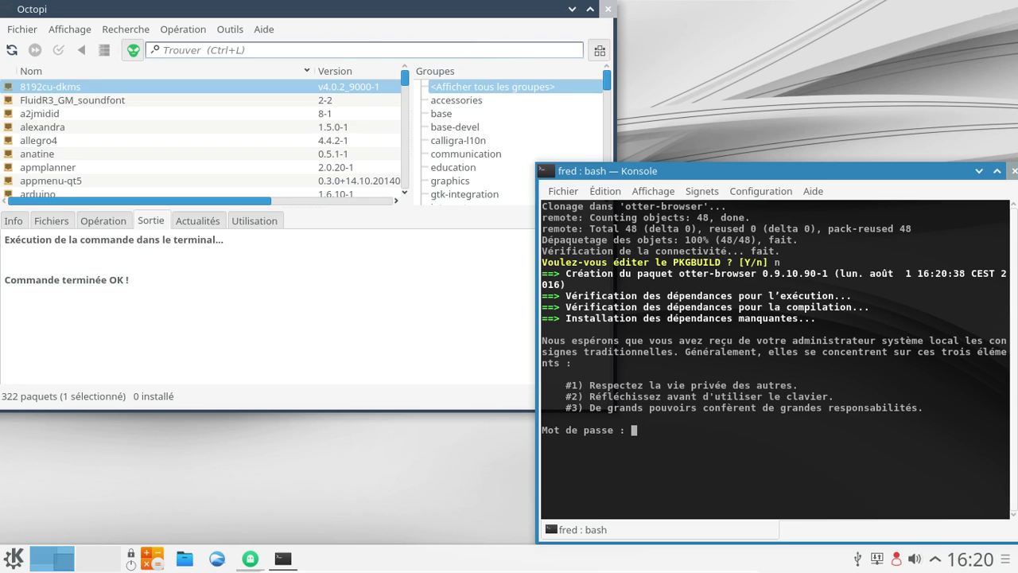
key(Return)
key(Return)
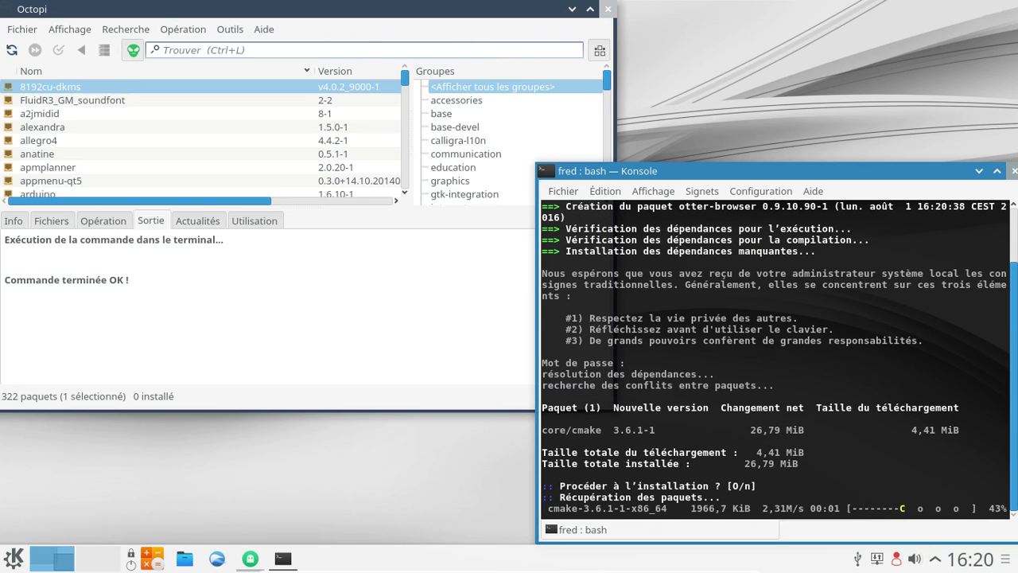
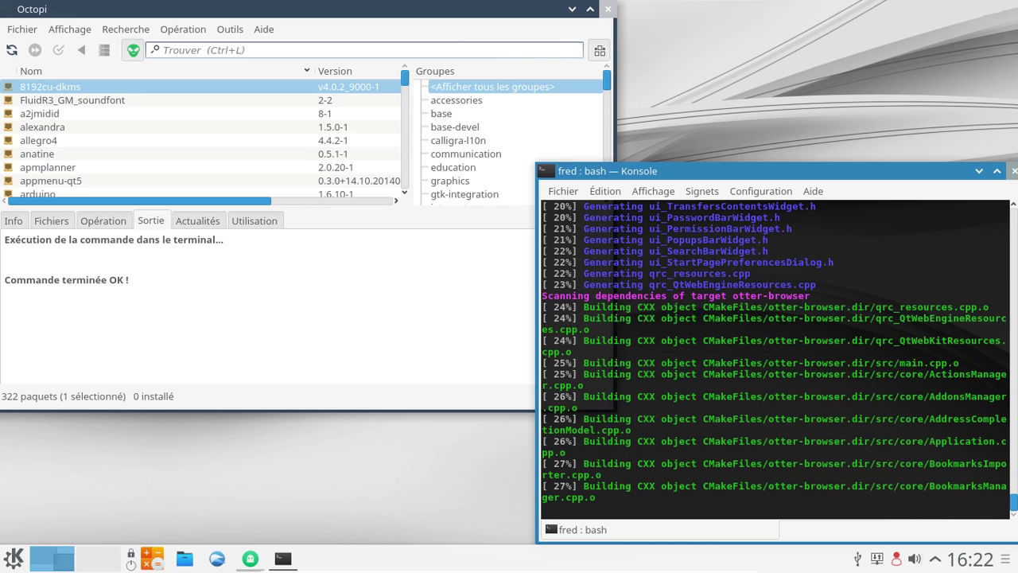
Open the QupZilla web browser and search DuckDuckGo for "otter browser".
click(216, 560)
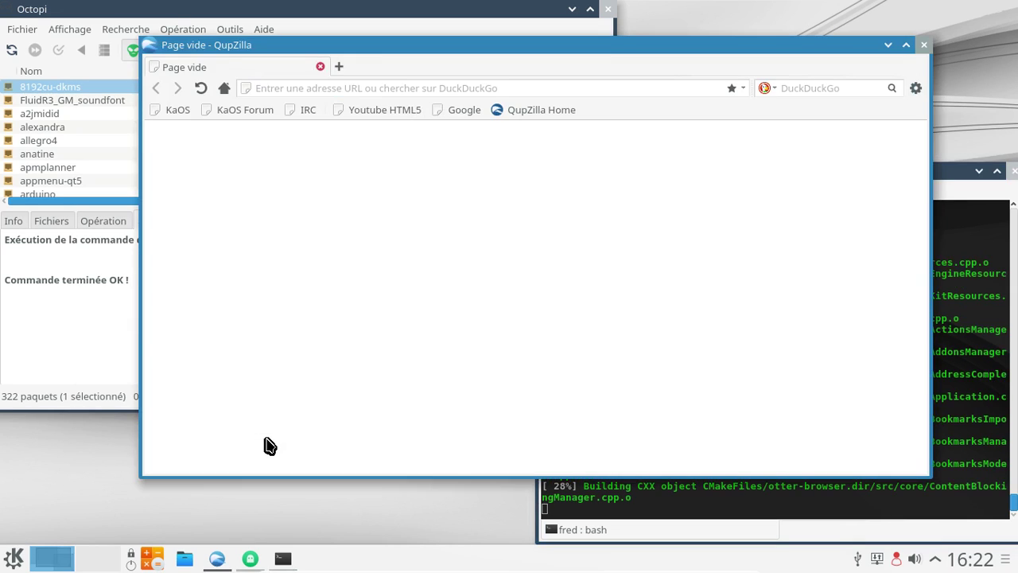
click(813, 89)
text(otter br)
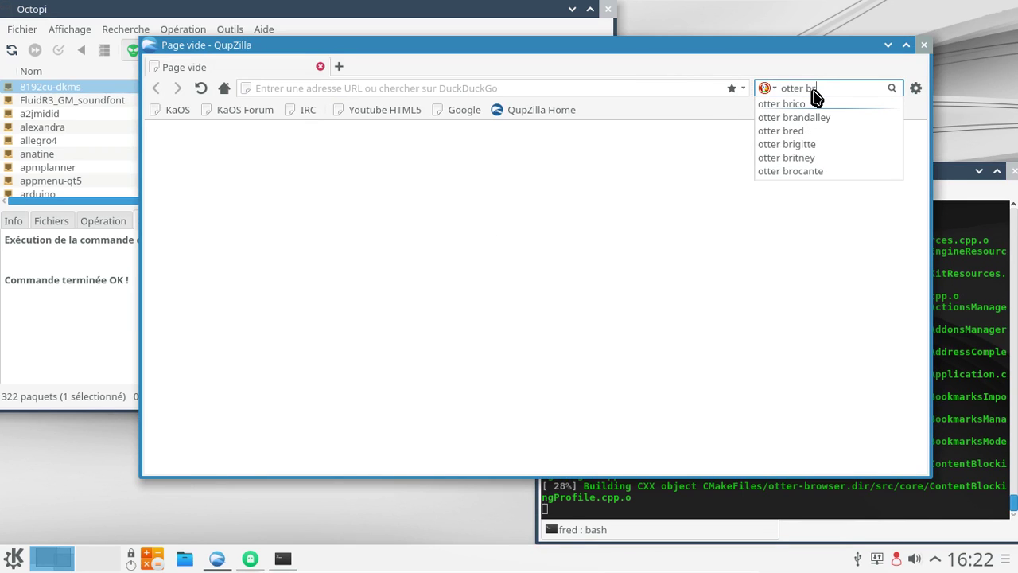
text(owser)
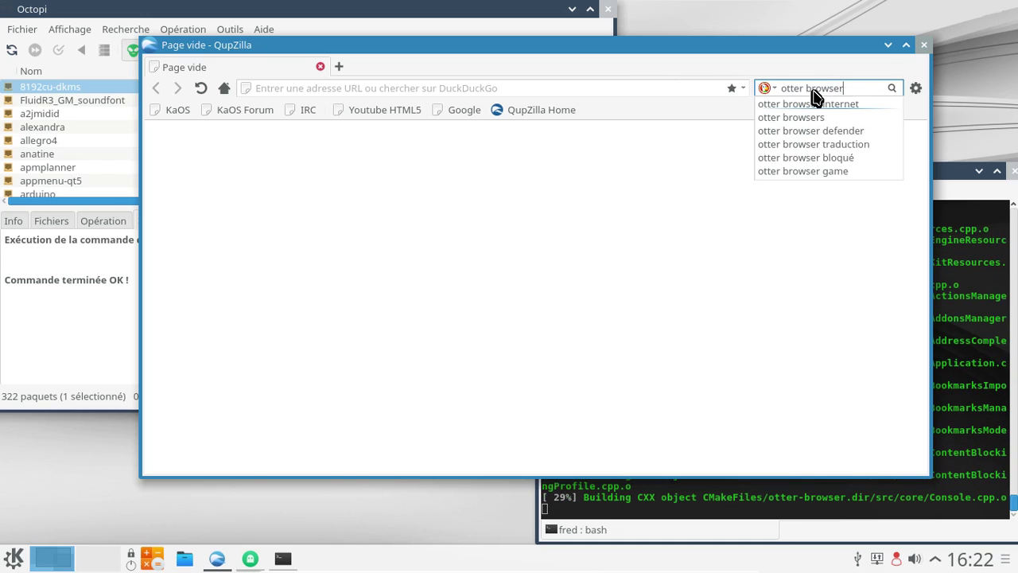
key(Return)
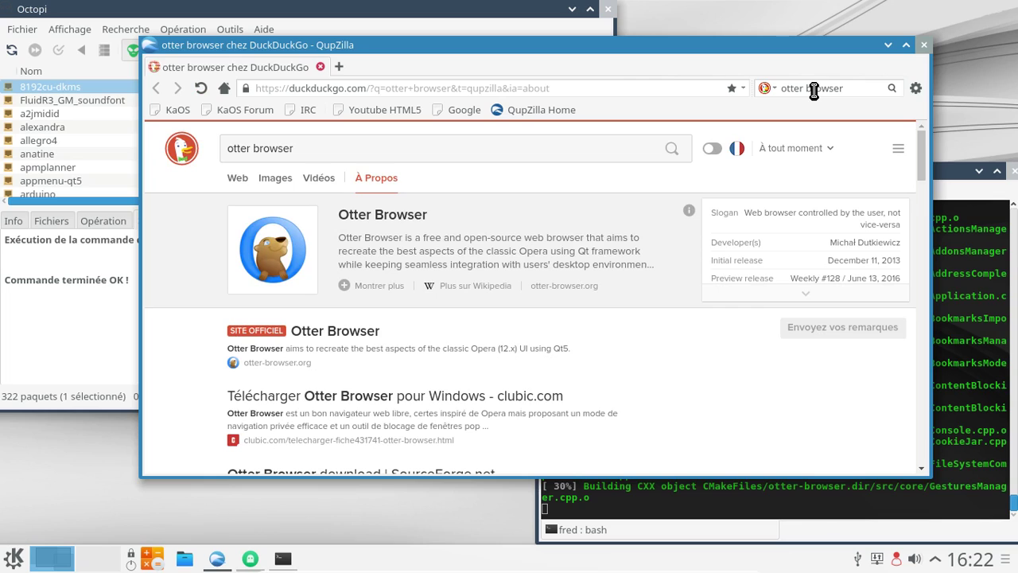
Open the Wikipedia article on Otter Browser and read through its introduction, features and references.
click(379, 218)
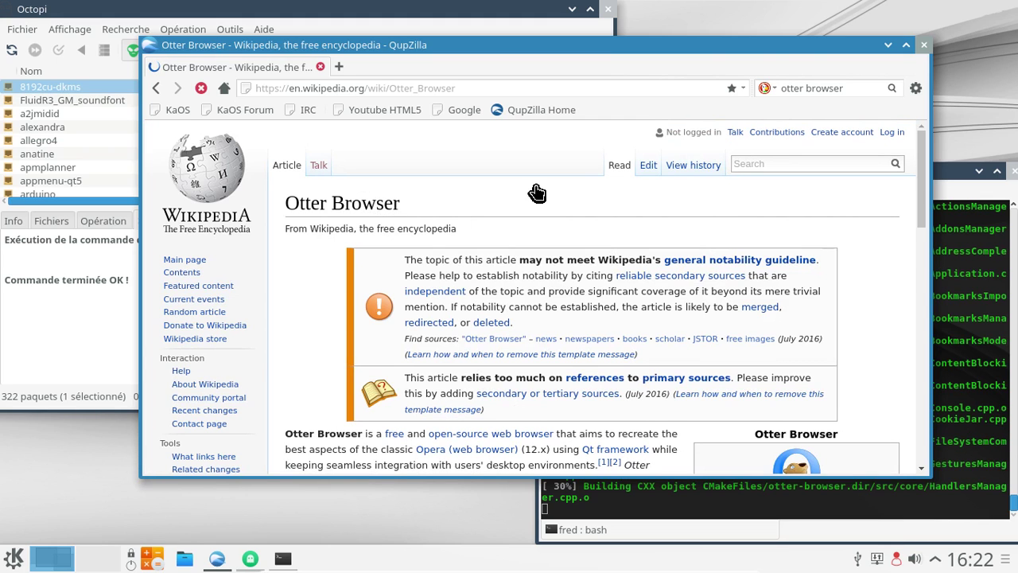
scroll(537, 193, down, 3)
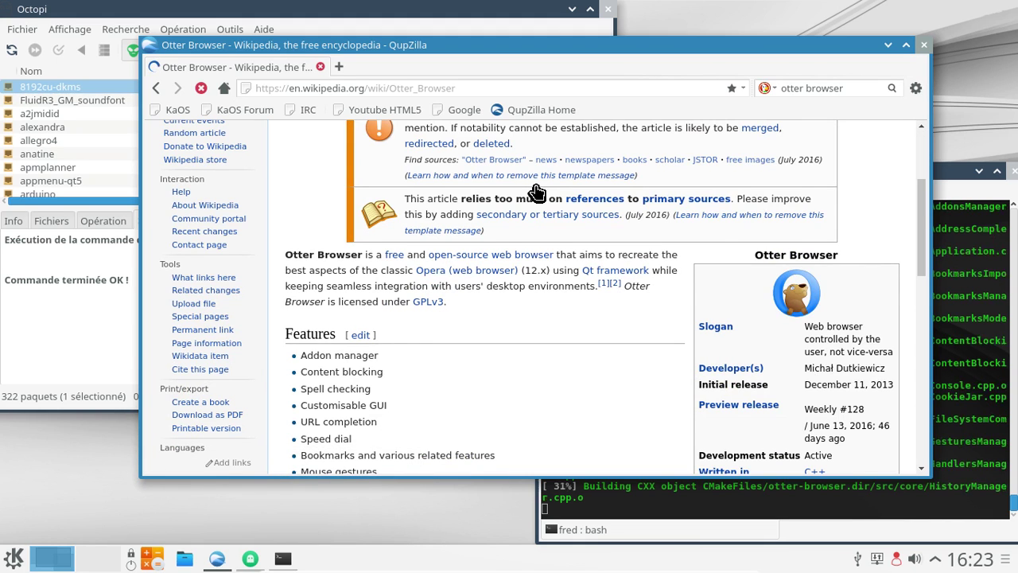
scroll(536, 193, down, 3)
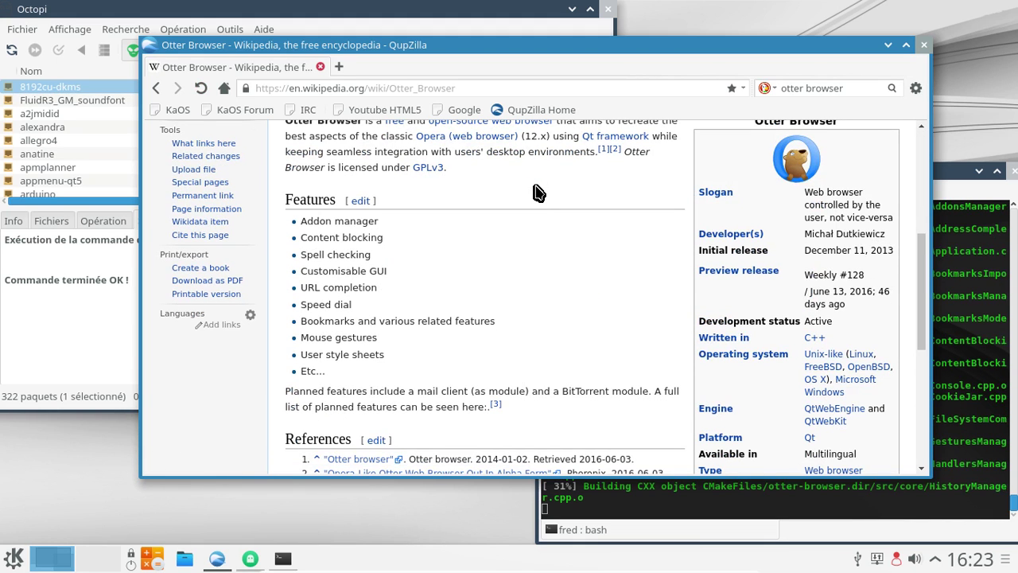
scroll(537, 191, down, 3)
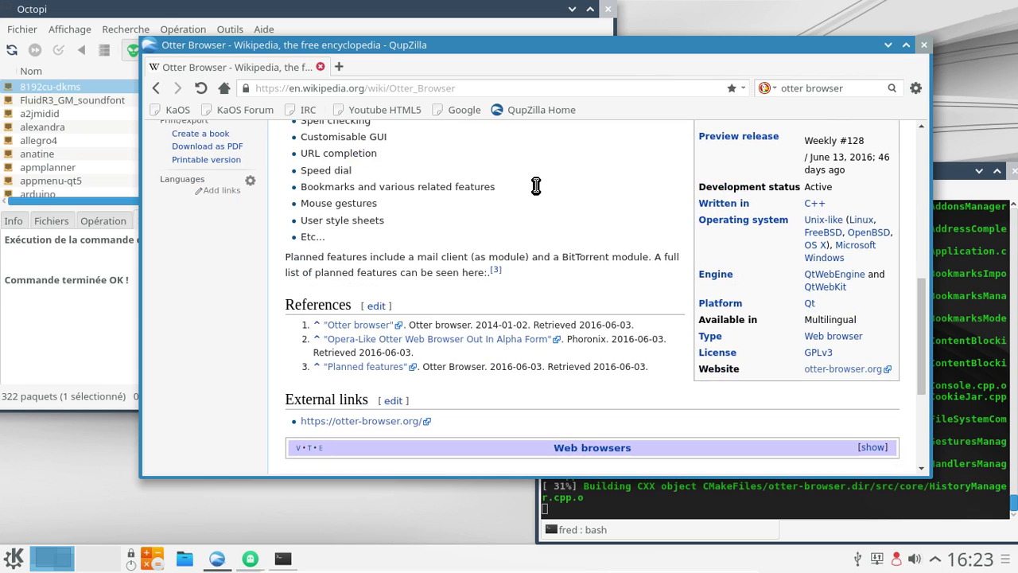
Follow the article's link to otter-browser.org and look through the points of interest and weekly reports, returning to the page's start.
click(849, 369)
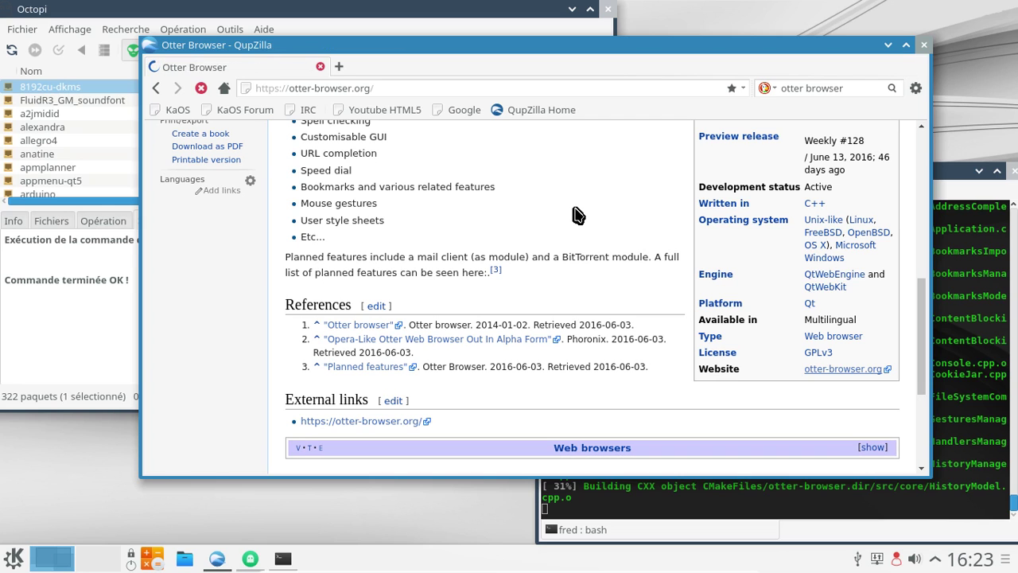
scroll(575, 212, down, 3)
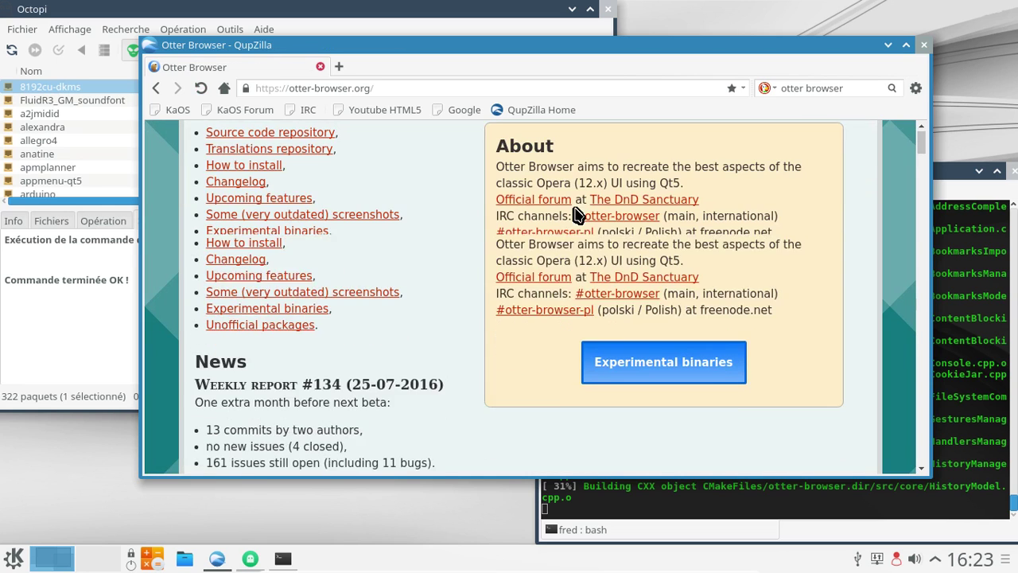
scroll(446, 204, up, 2)
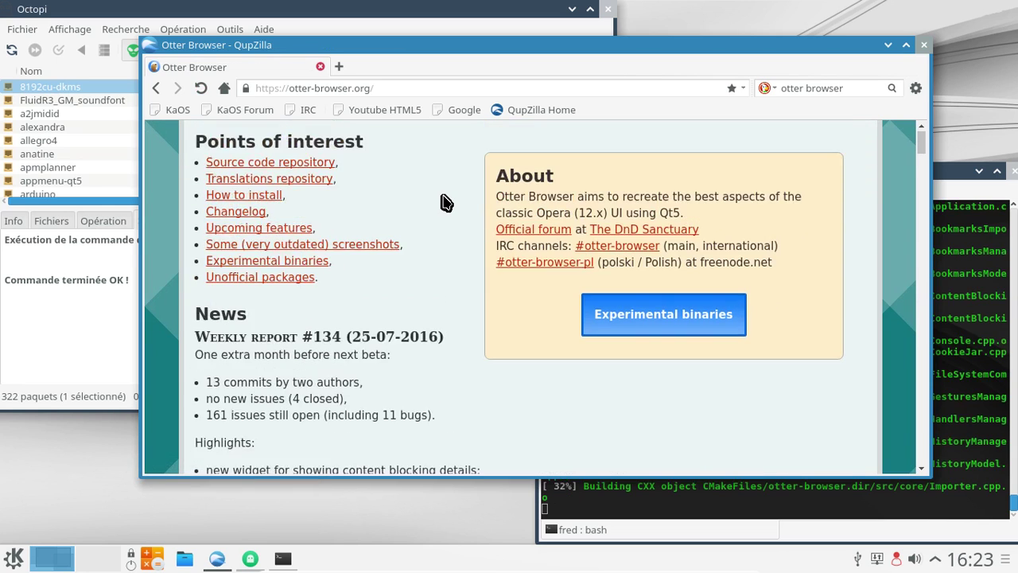
scroll(447, 204, down, 2)
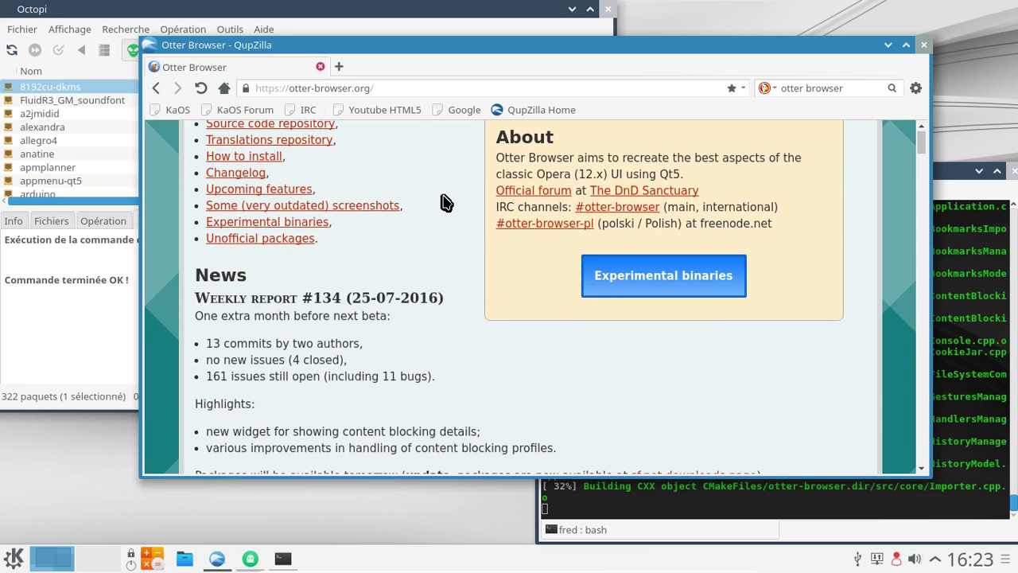
scroll(446, 203, down, 4)
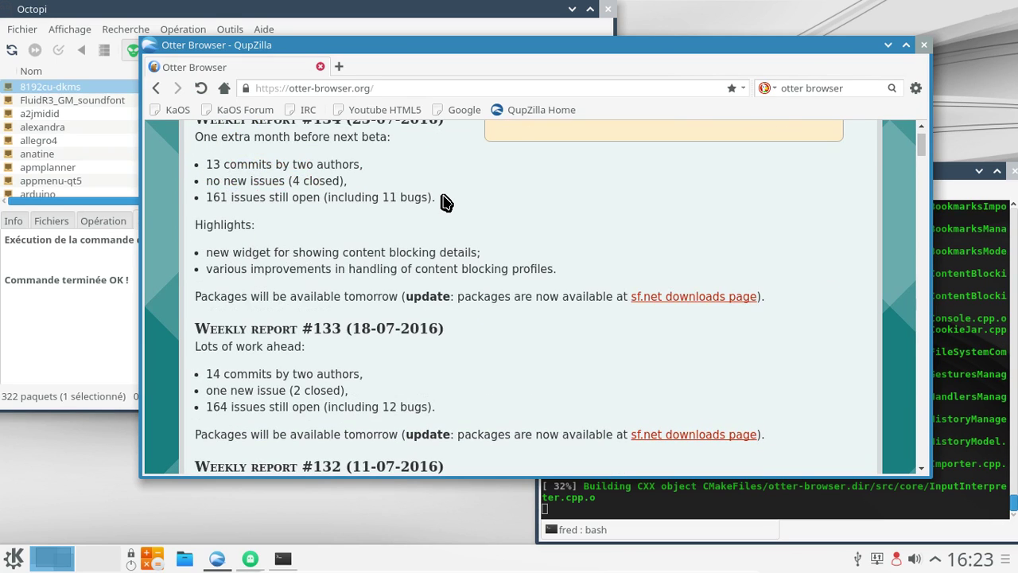
scroll(446, 204, up, 1)
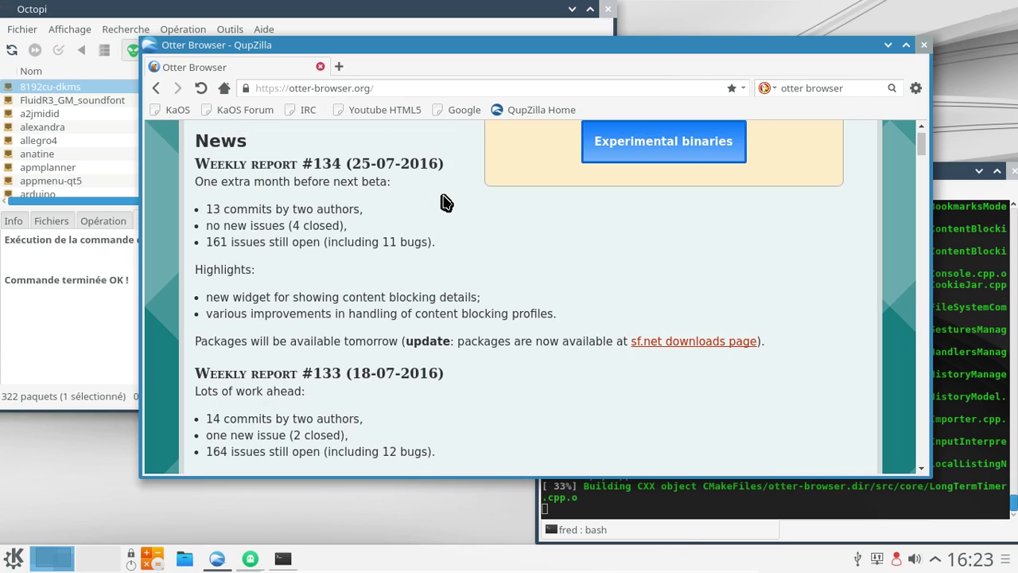
scroll(447, 203, down, 4)
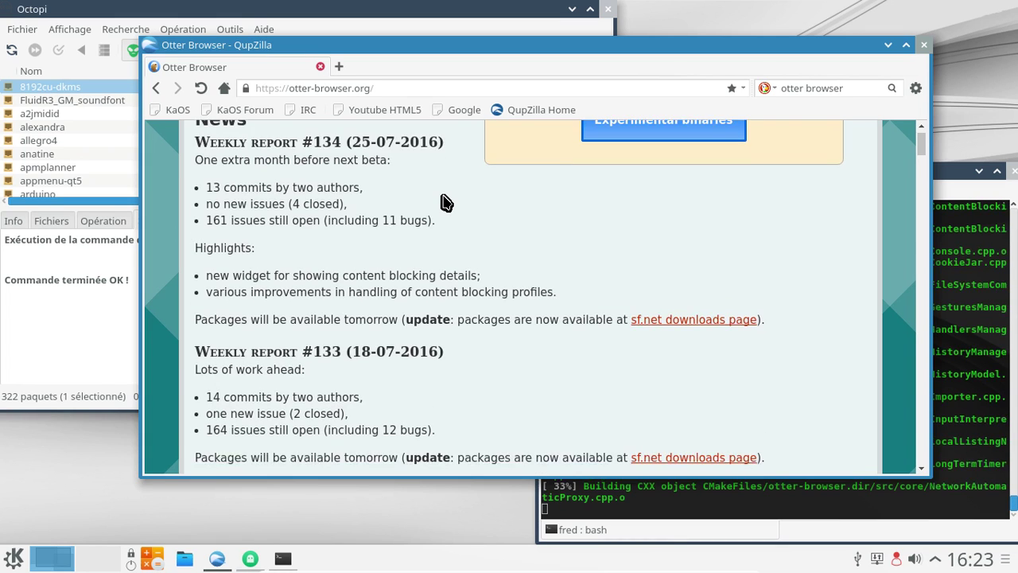
scroll(446, 204, down, 10)
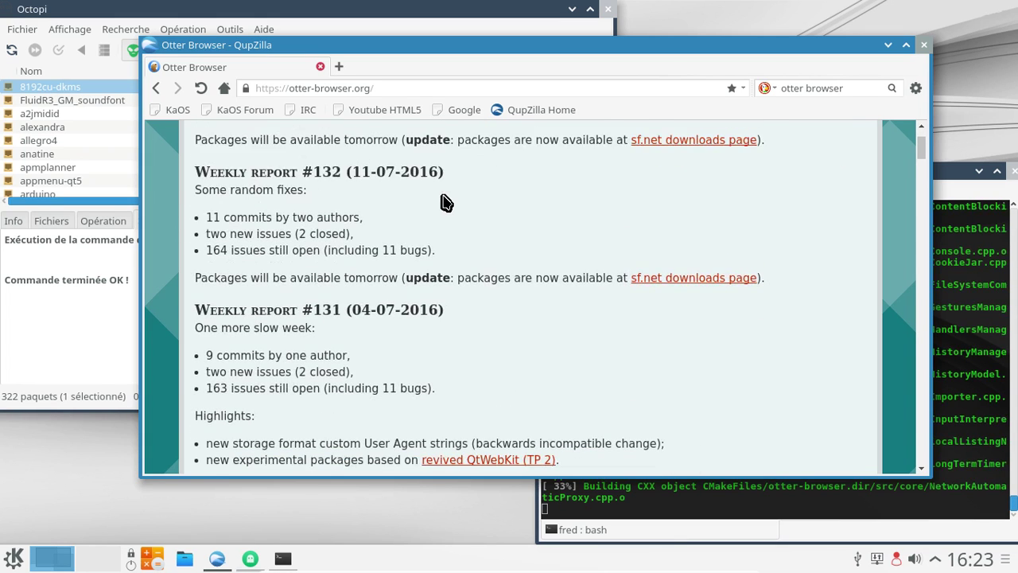
scroll(446, 204, down, 10)
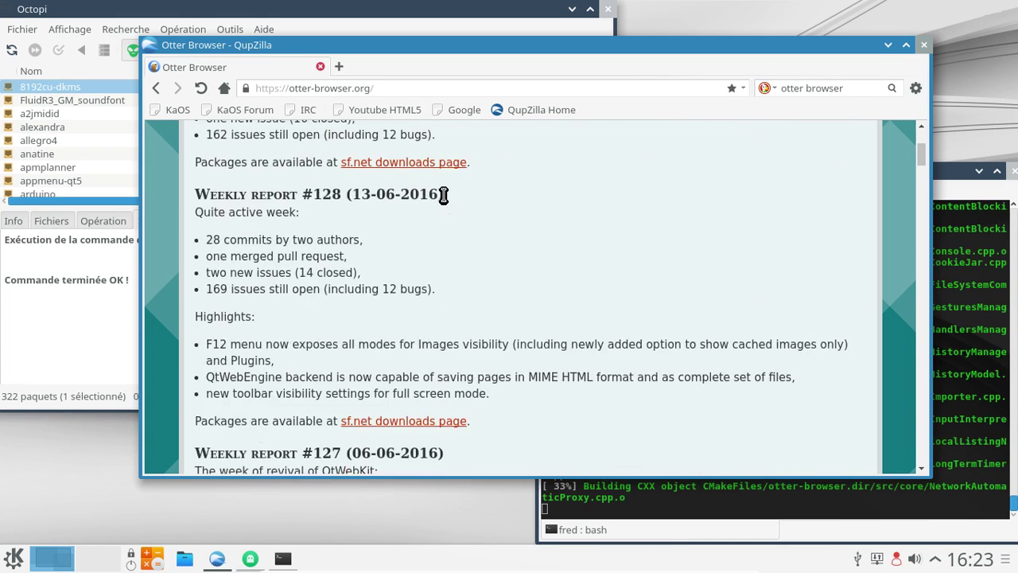
scroll(444, 199, down, 5)
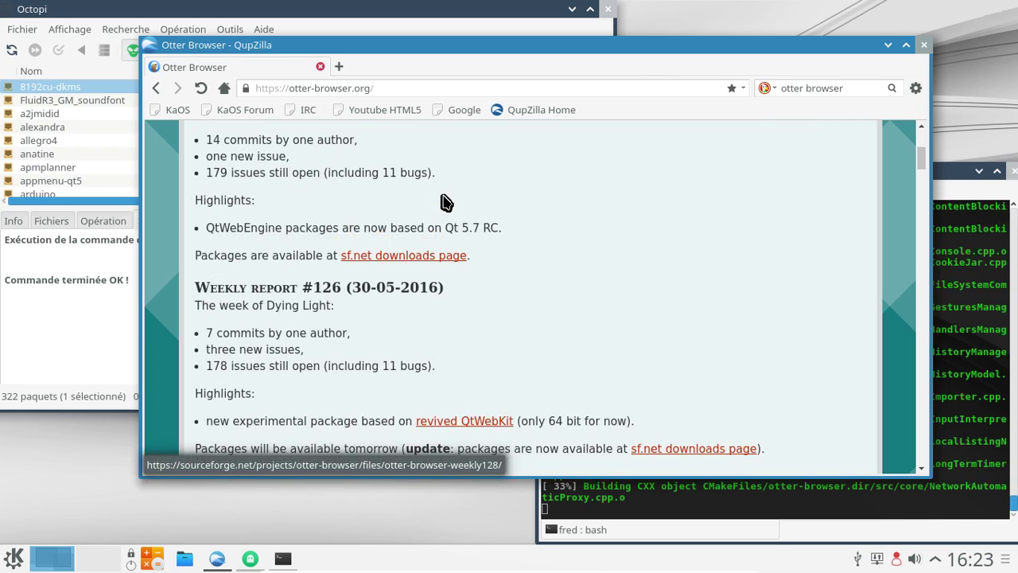
scroll(445, 202, down, 9)
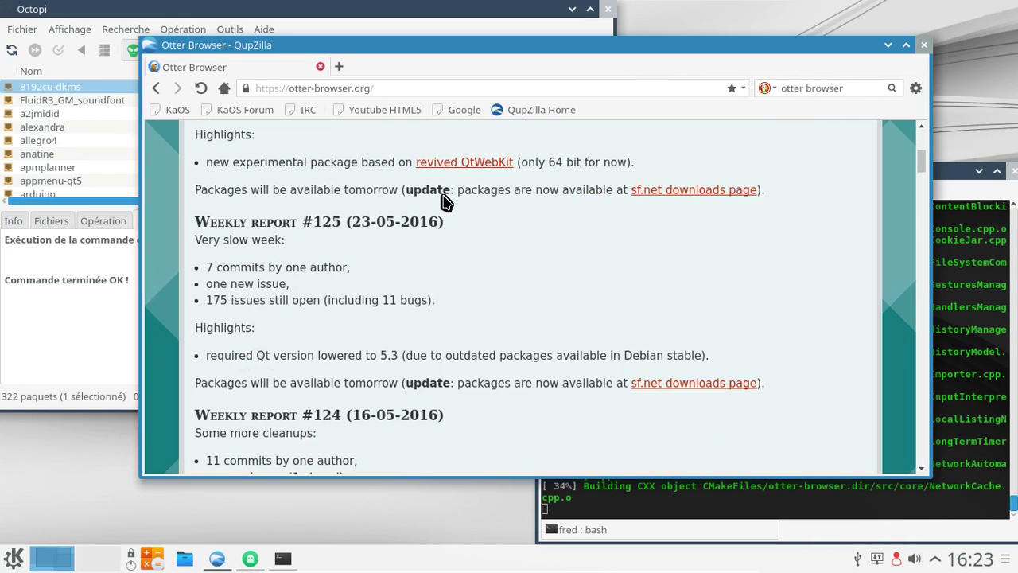
scroll(704, 231, down, 4)
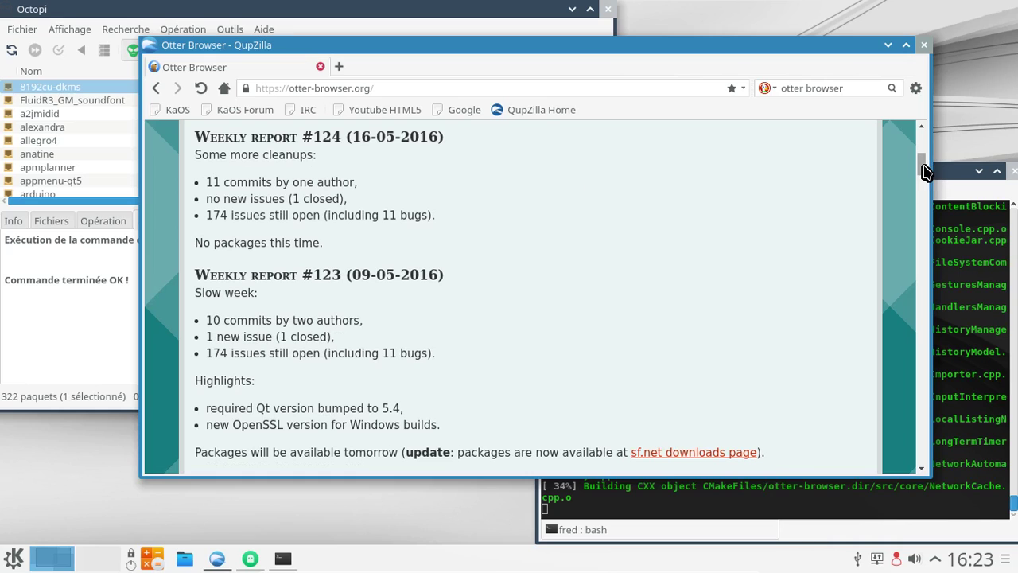
drag(921, 165, 917, 91)
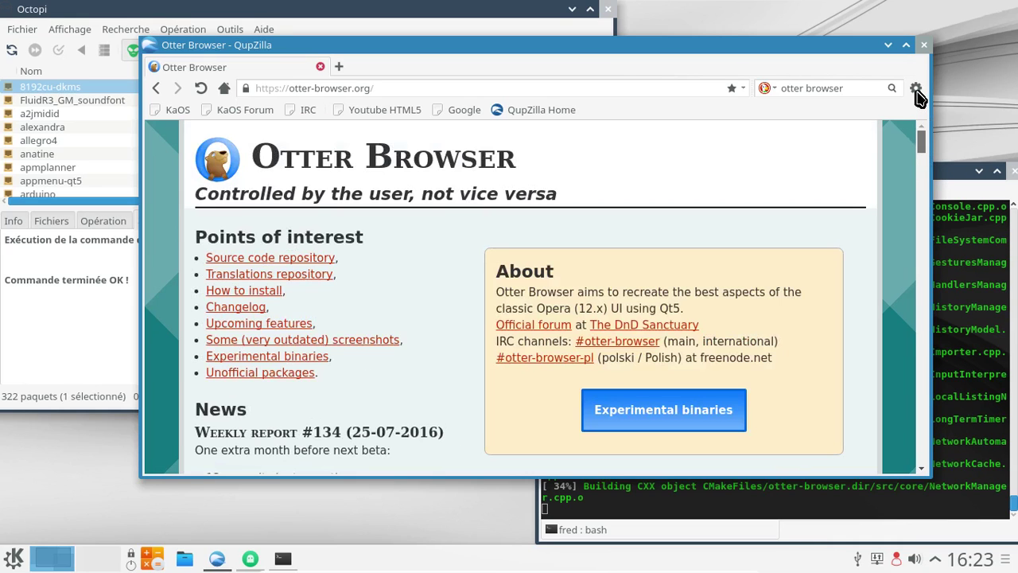
Open the site's outdated screenshots album and view the full screenshot of the Qt Project page in Otter.
scroll(383, 230, down, 4)
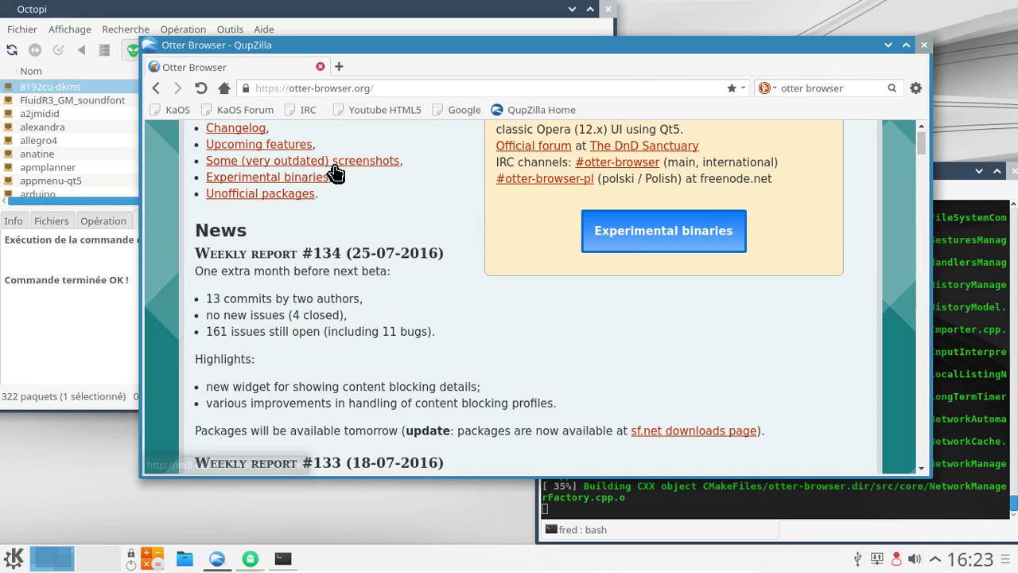
click(337, 169)
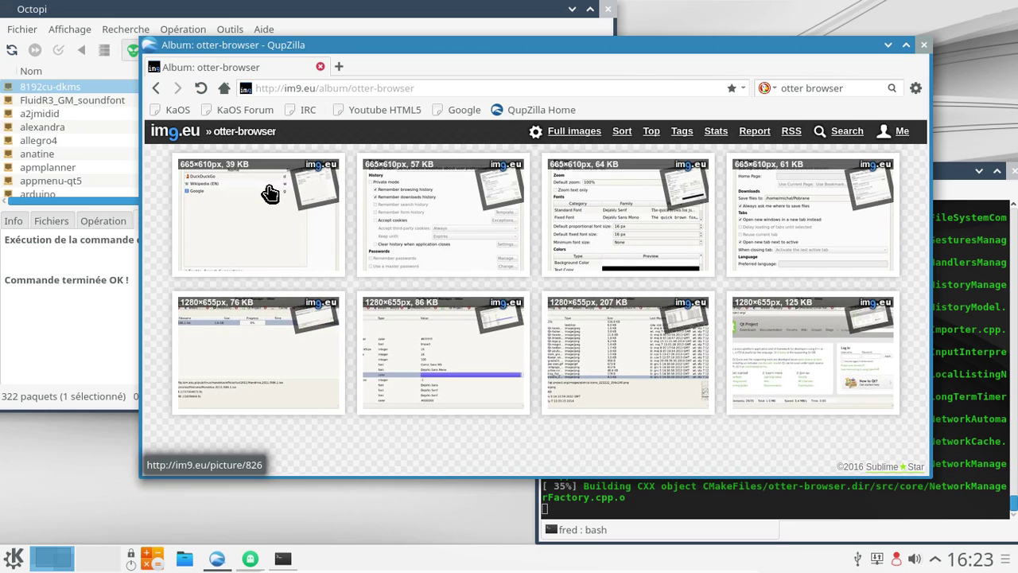
click(804, 343)
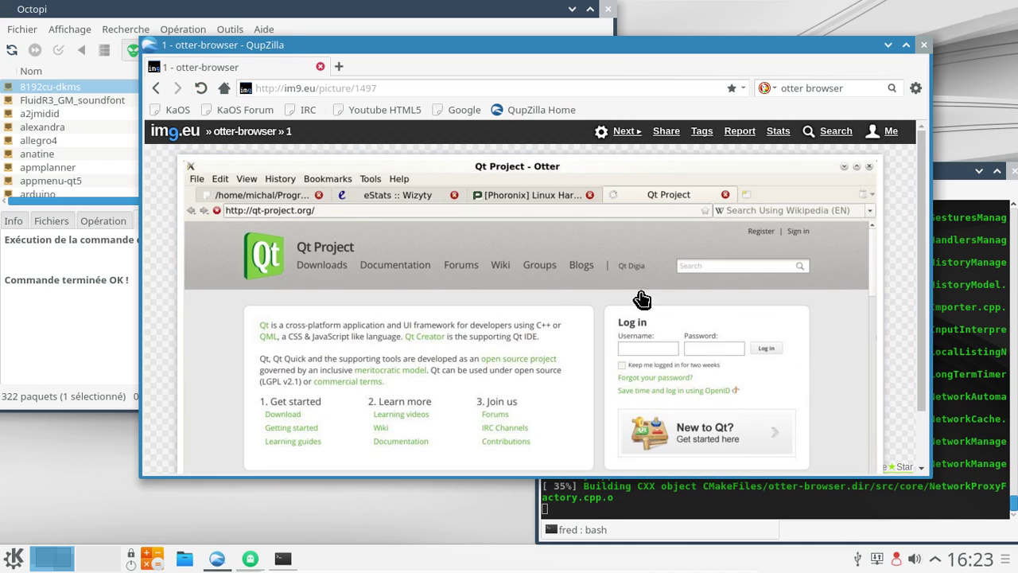
scroll(564, 285, down, 2)
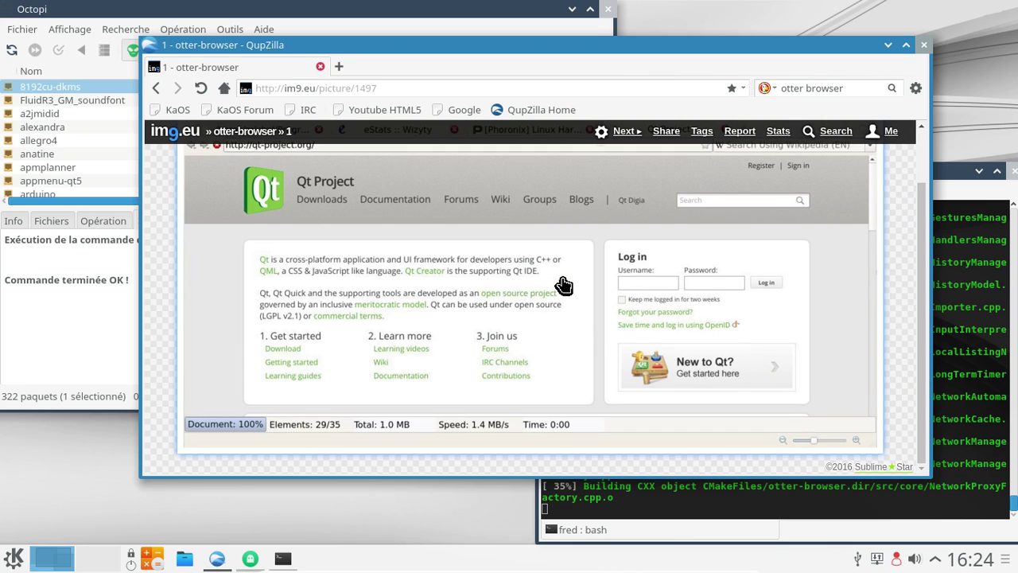
scroll(563, 284, up, 2)
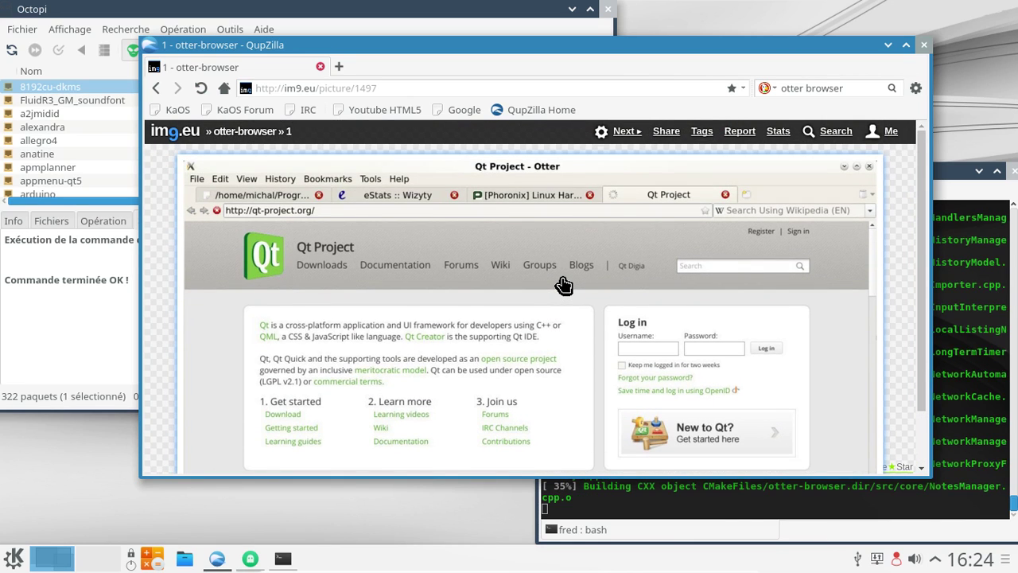
Close the QupZilla browser and the Konsole window running the otter-browser build, returning to Octopi.
click(923, 45)
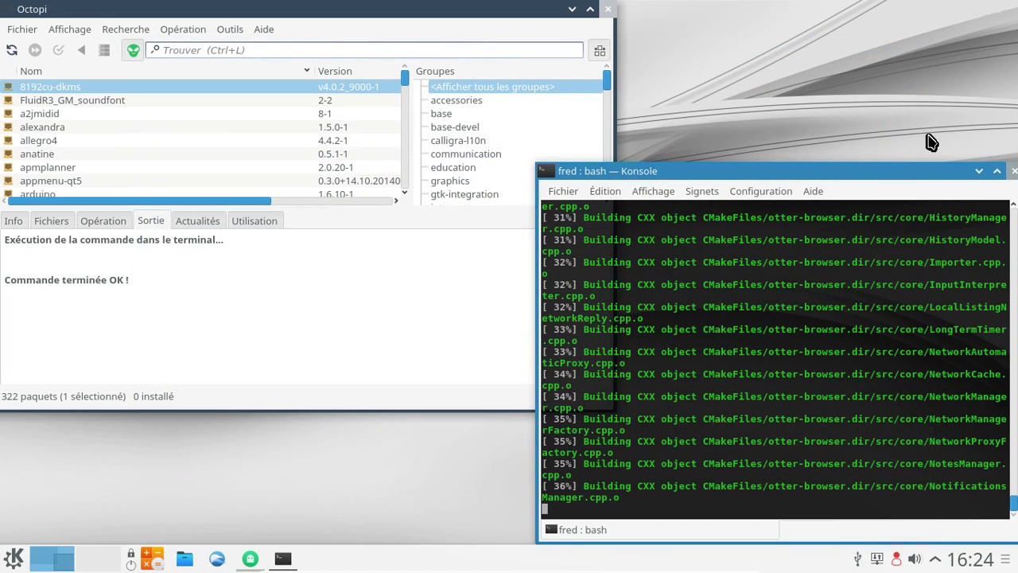
click(1013, 172)
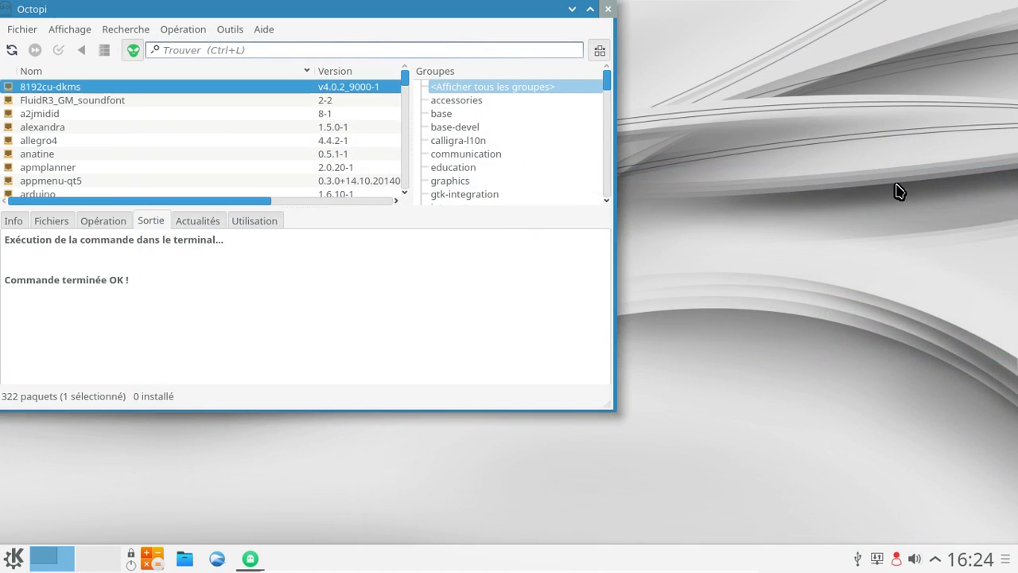
Look through Octopi's community package list from the start to the packages beginning with F and select fping.
scroll(205, 125, down, 8)
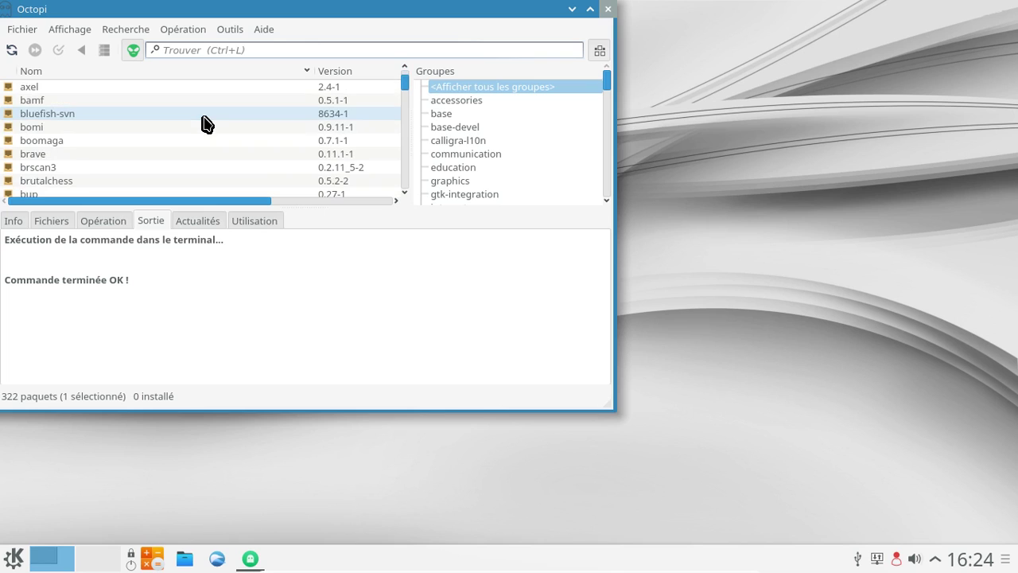
scroll(205, 124, down, 3)
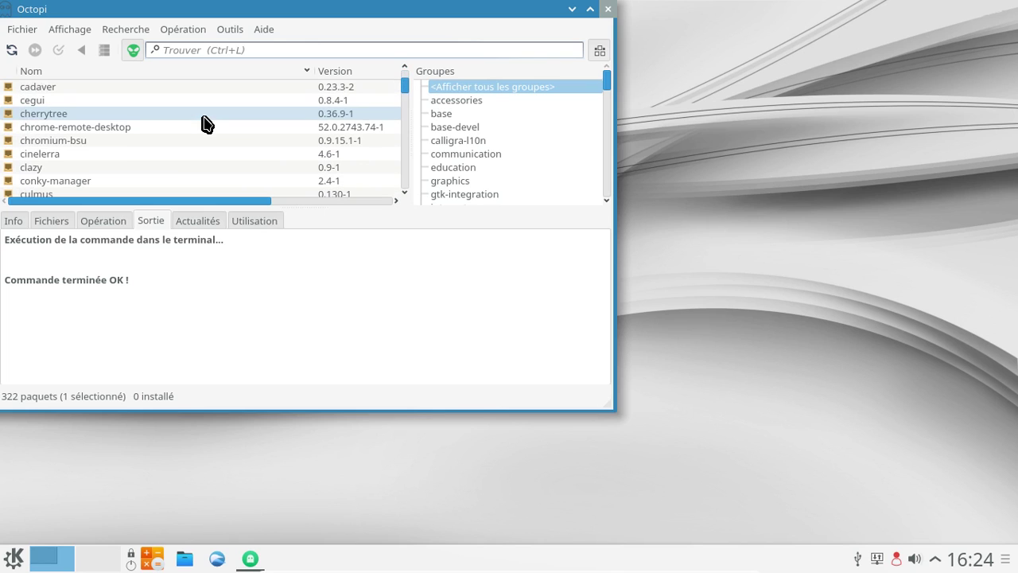
scroll(205, 124, down, 1)
scroll(205, 125, down, 1)
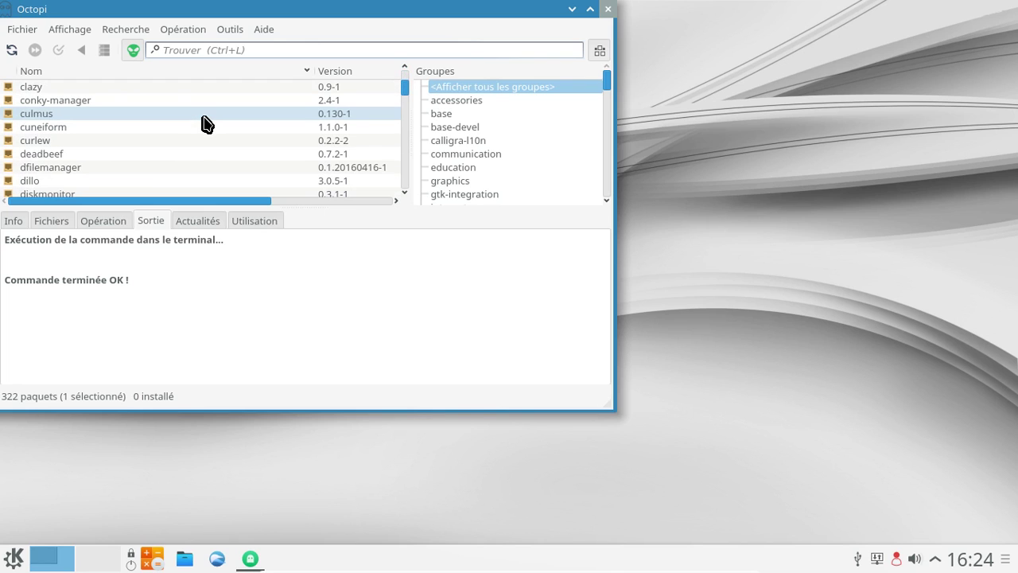
scroll(205, 124, down, 2)
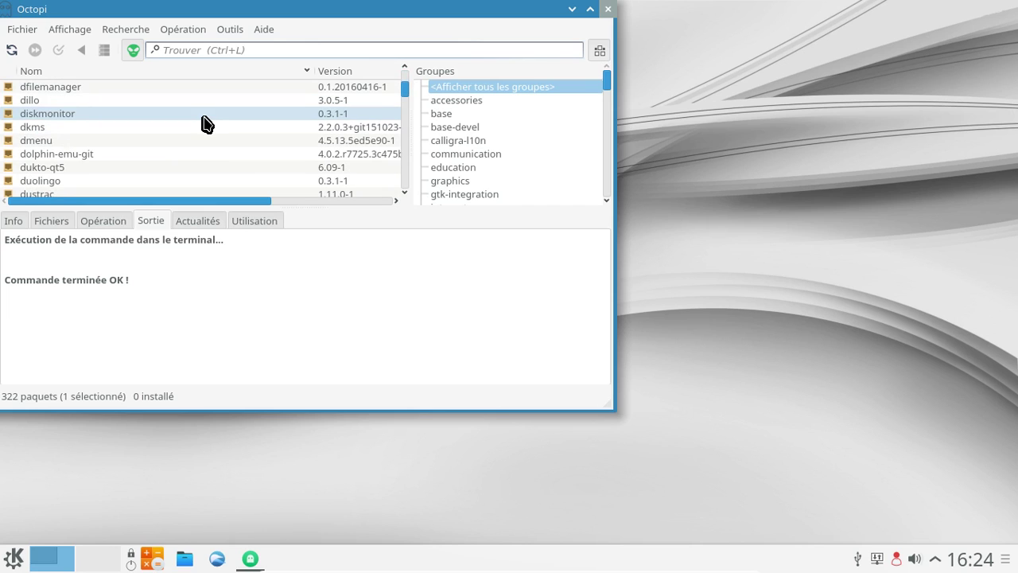
scroll(206, 124, down, 1)
scroll(205, 124, down, 1)
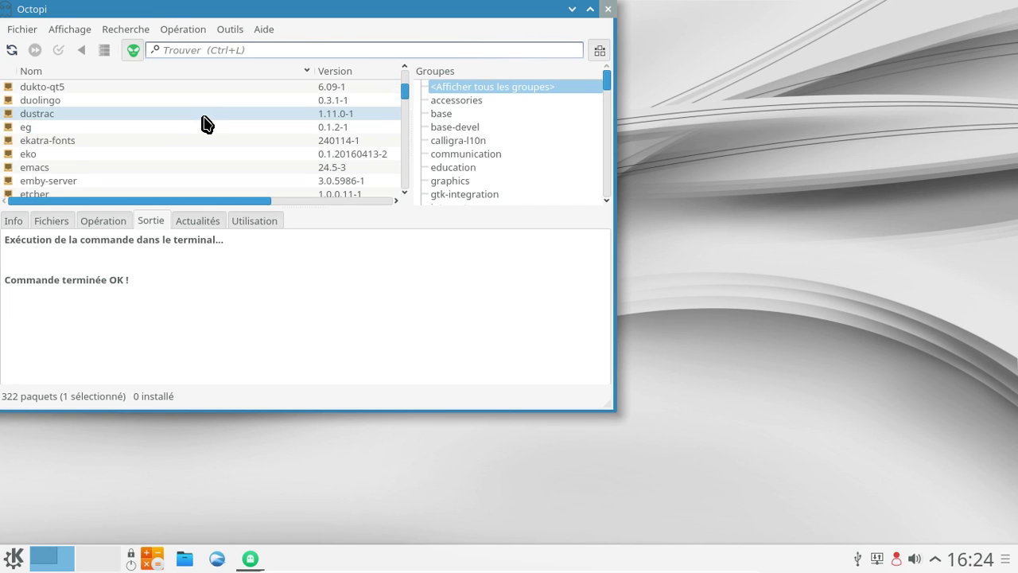
scroll(205, 124, down, 1)
scroll(205, 124, down, 1)
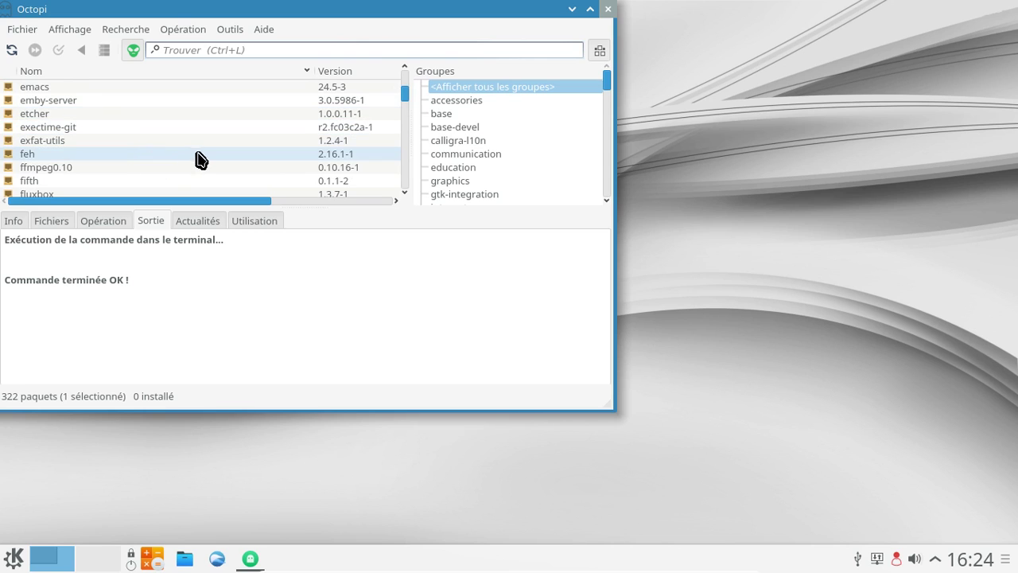
scroll(199, 157, down, 2)
click(122, 131)
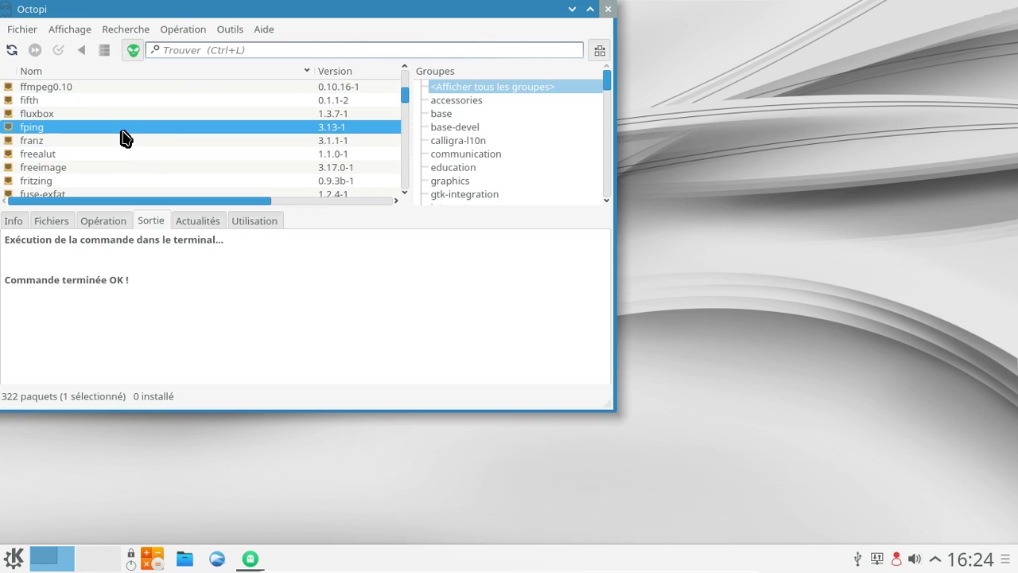
View the package information for fping, and browse on to heritage-git and view its details.
click(11, 220)
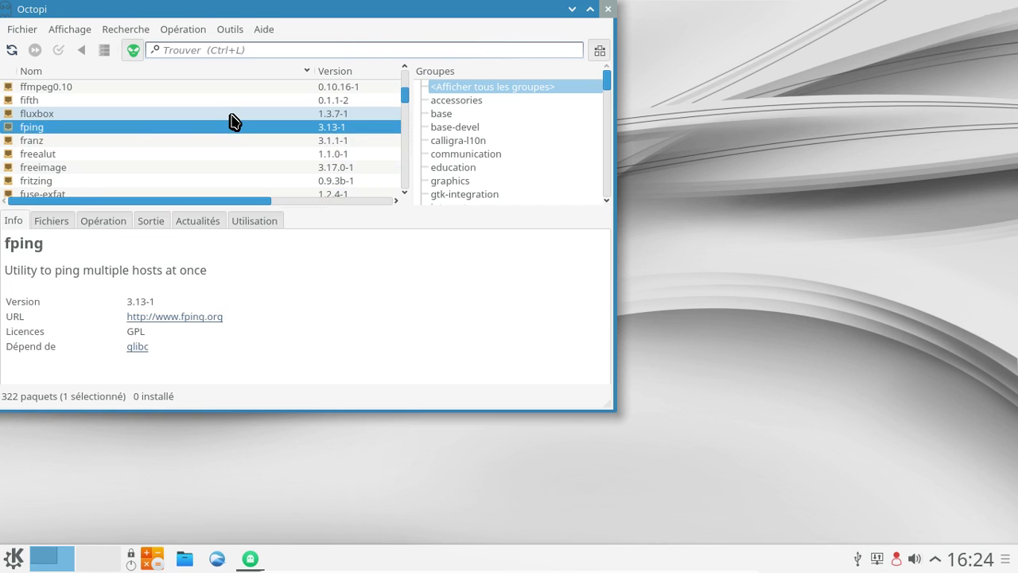
scroll(231, 121, down, 2)
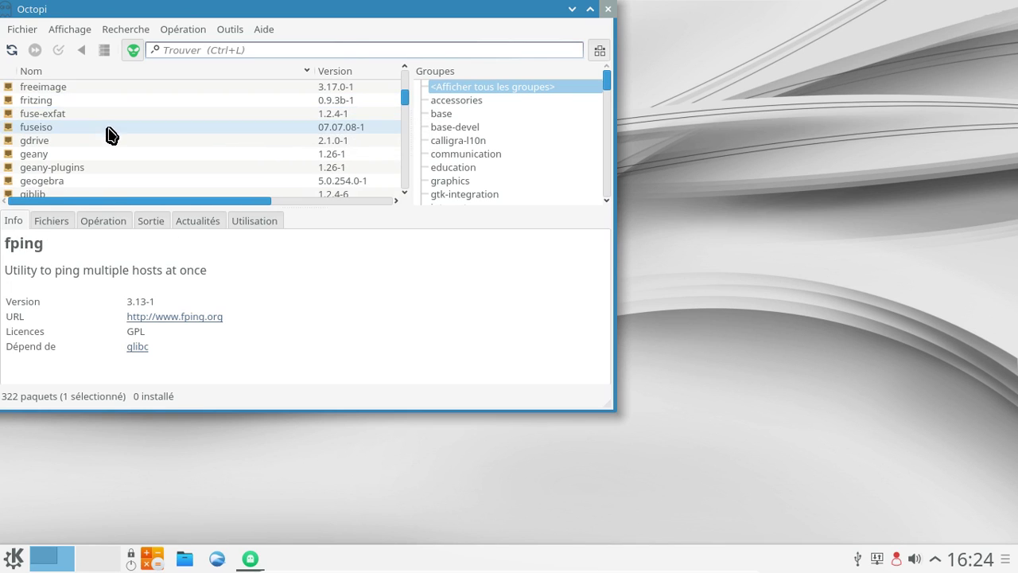
scroll(171, 151, down, 2)
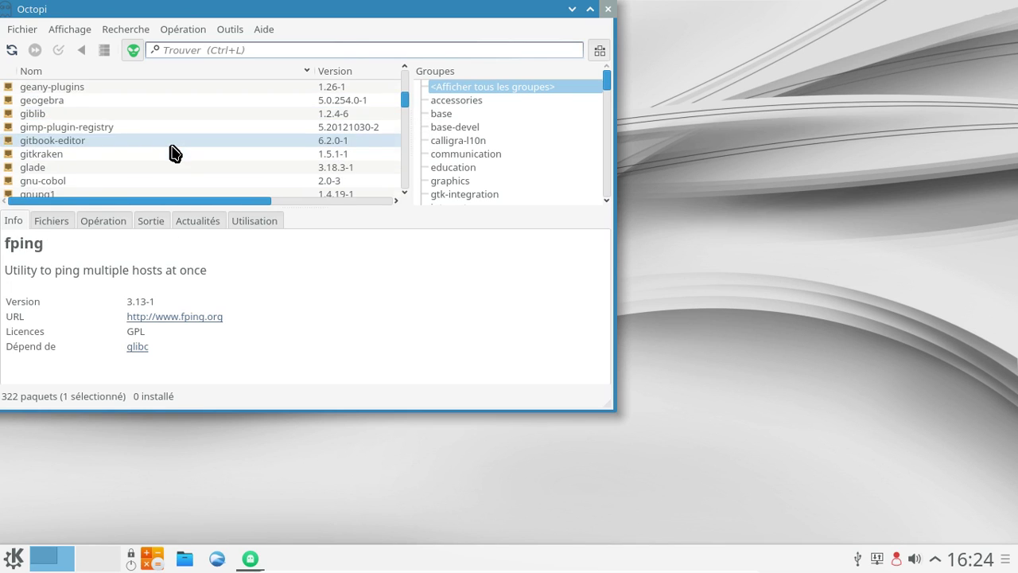
scroll(175, 153, down, 4)
scroll(175, 152, down, 2)
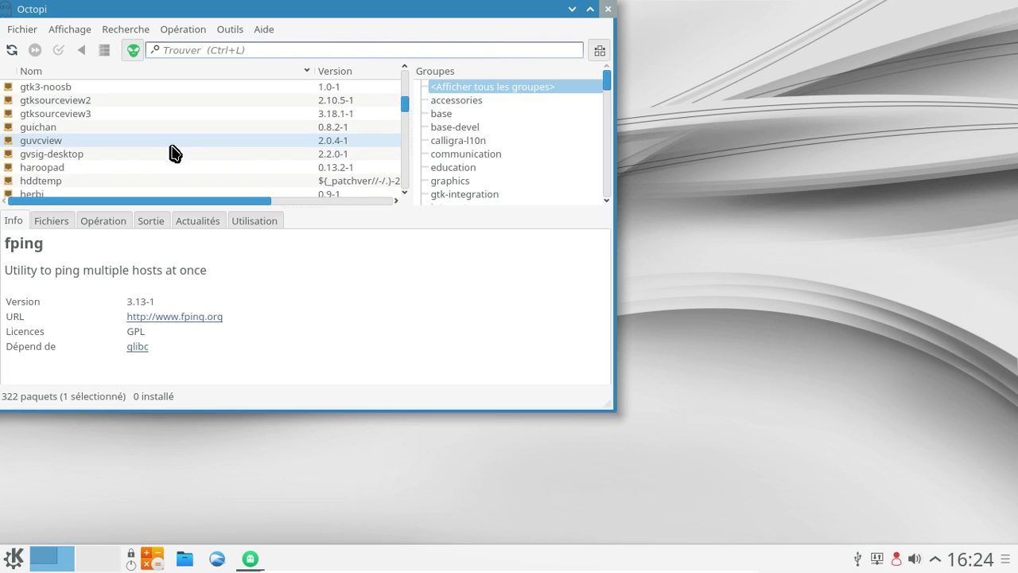
scroll(171, 152, down, 1)
click(118, 128)
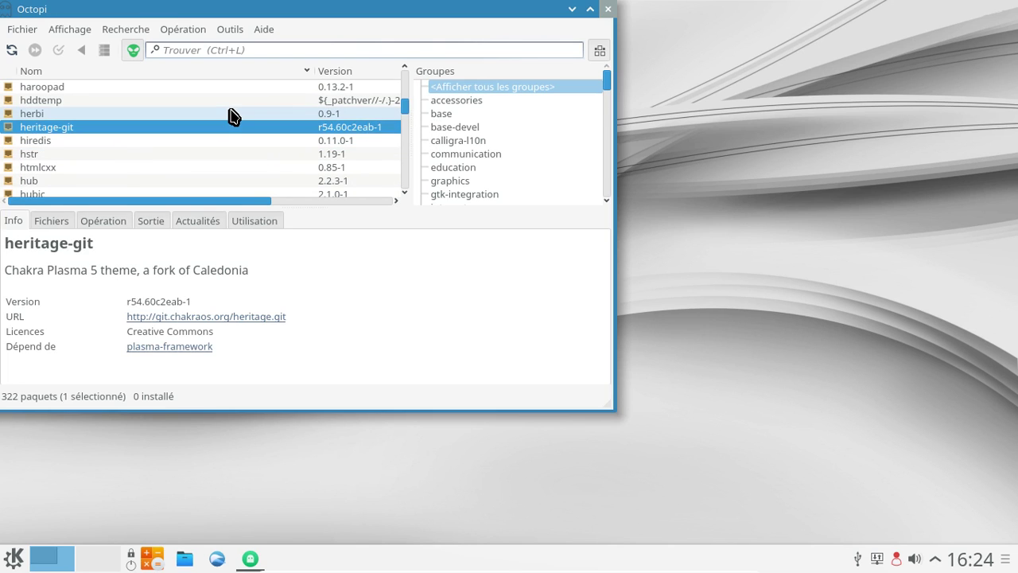
Continue through the community list and view the details of hubic and ivy-icon-theme.
scroll(229, 115, down, 2)
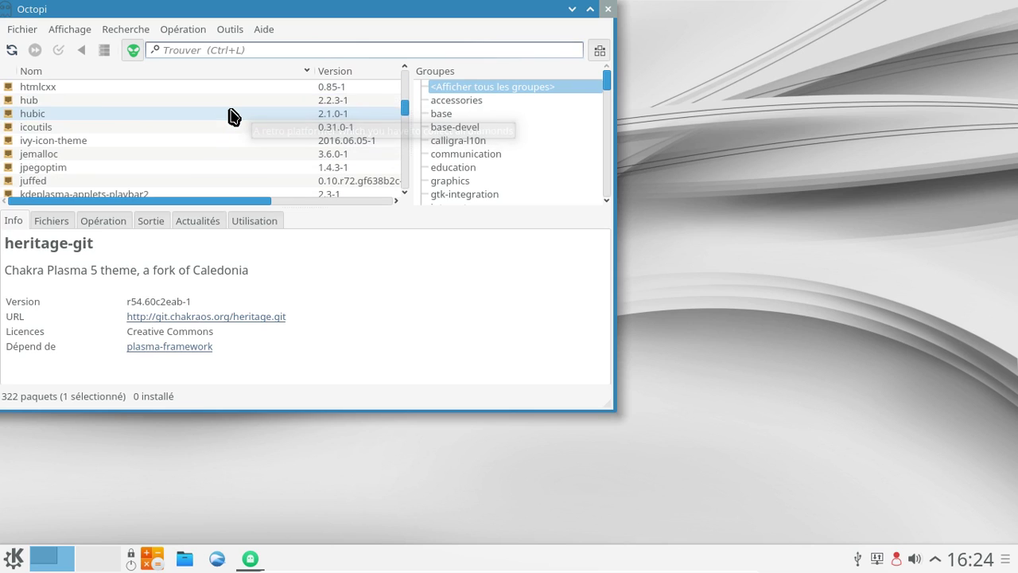
click(107, 113)
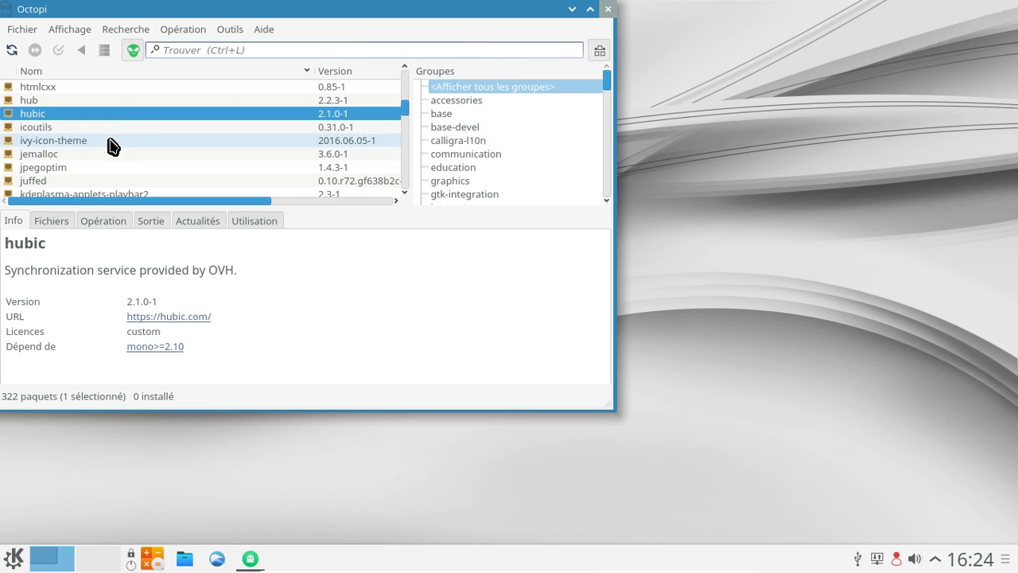
click(109, 141)
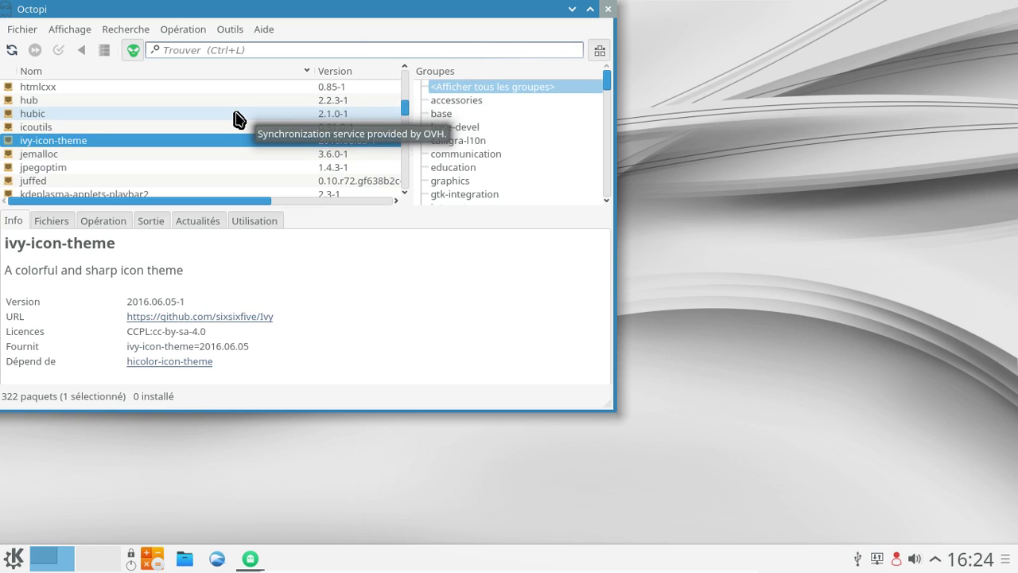
scroll(234, 118, down, 2)
scroll(236, 118, up, 2)
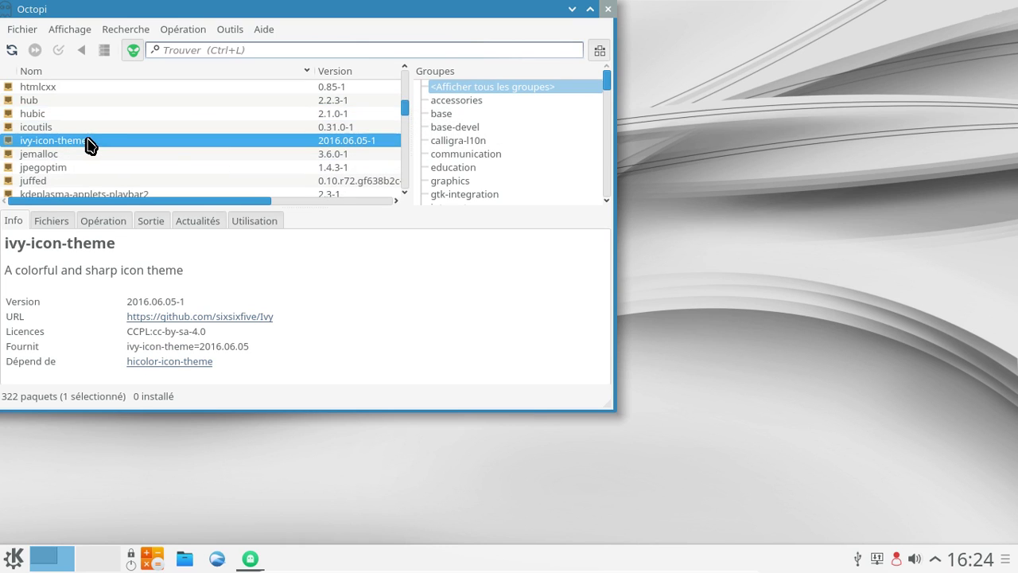
Try to install ivy-icon-theme, dismiss the terminal, and move the Octopi window fully into view.
click(126, 149)
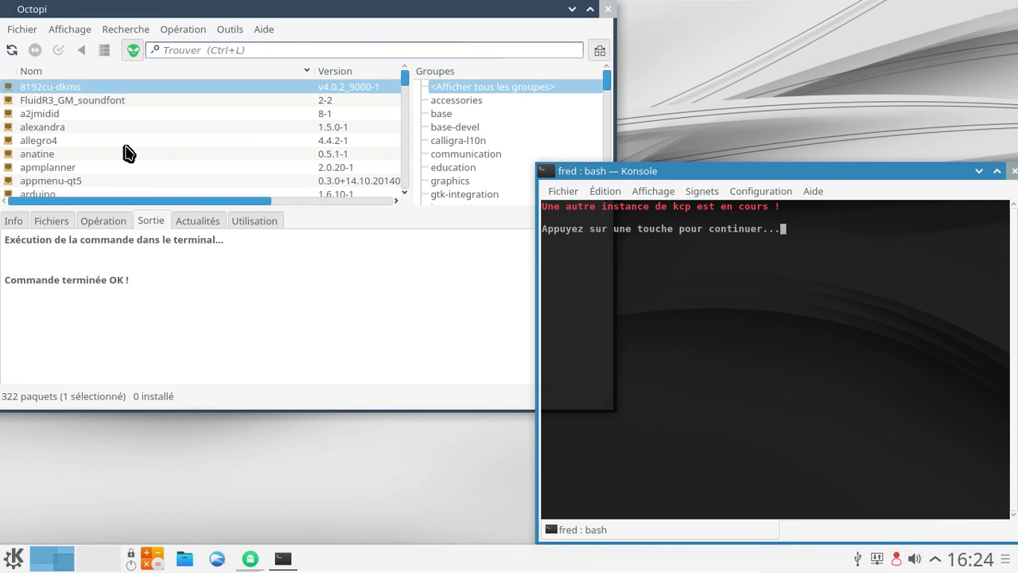
key(Return)
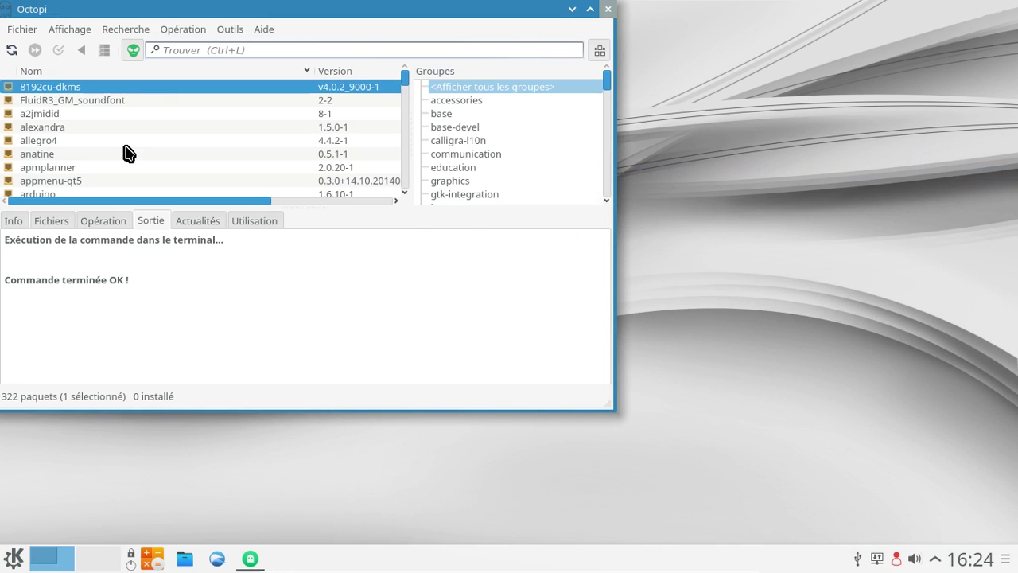
drag(402, 9, 512, 20)
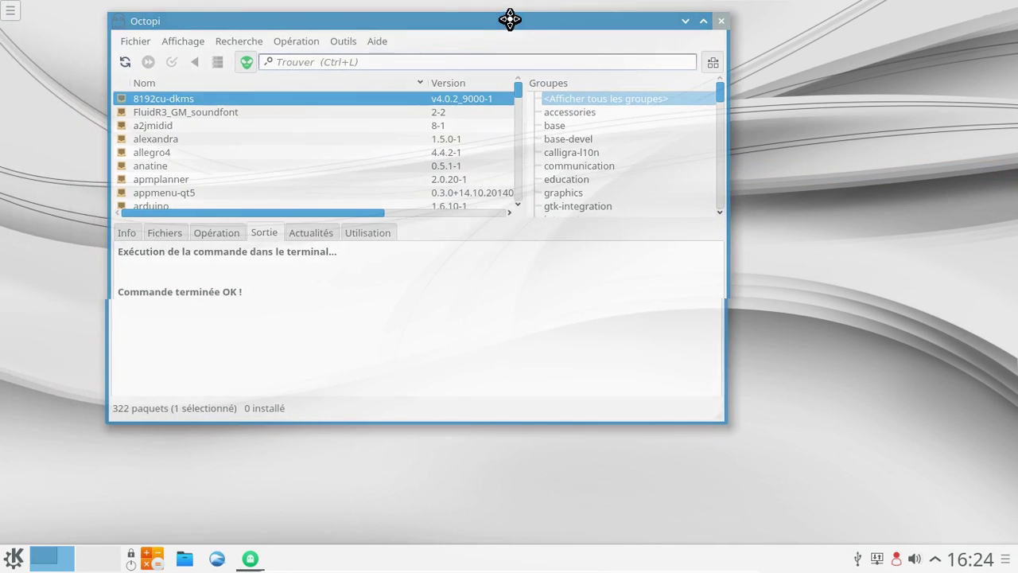
Search the application launcher for konsole and open a Konsole terminal.
click(14, 557)
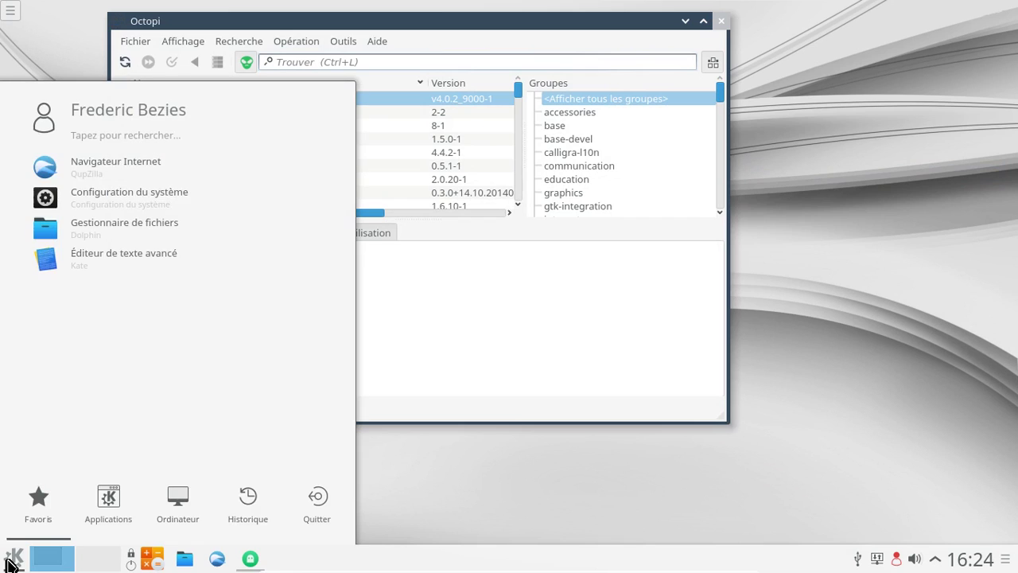
click(112, 140)
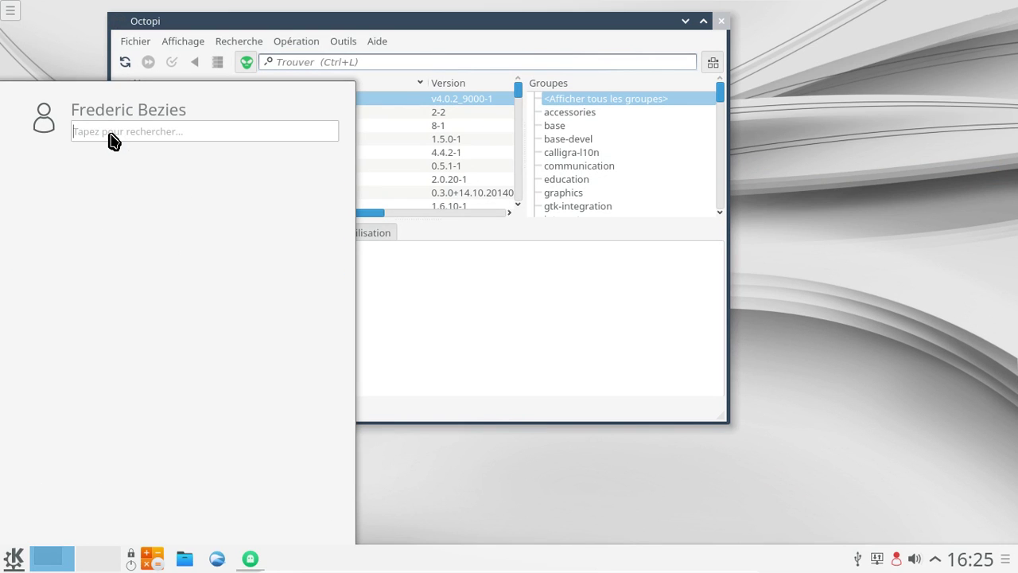
text(konsole)
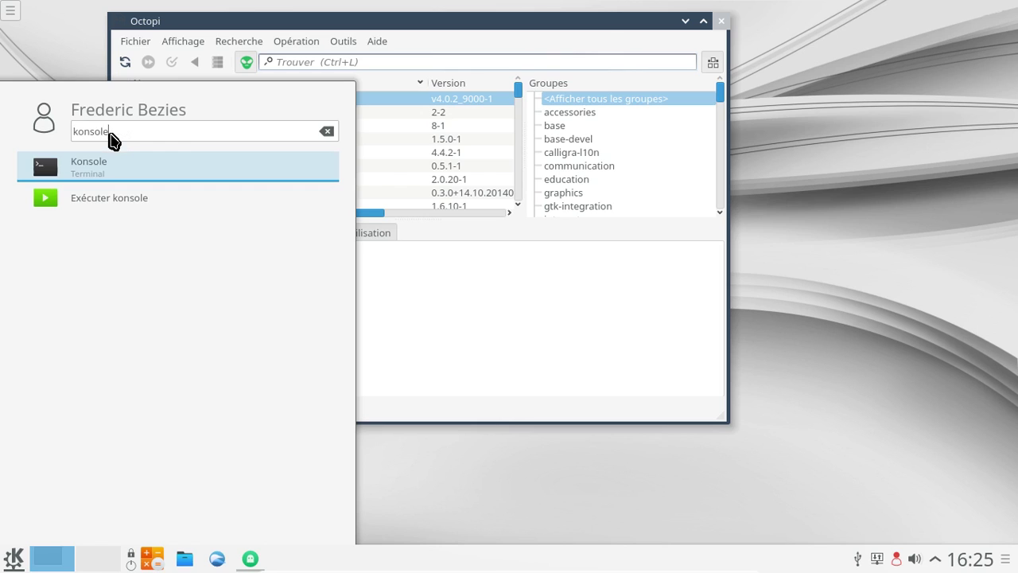
key(Return)
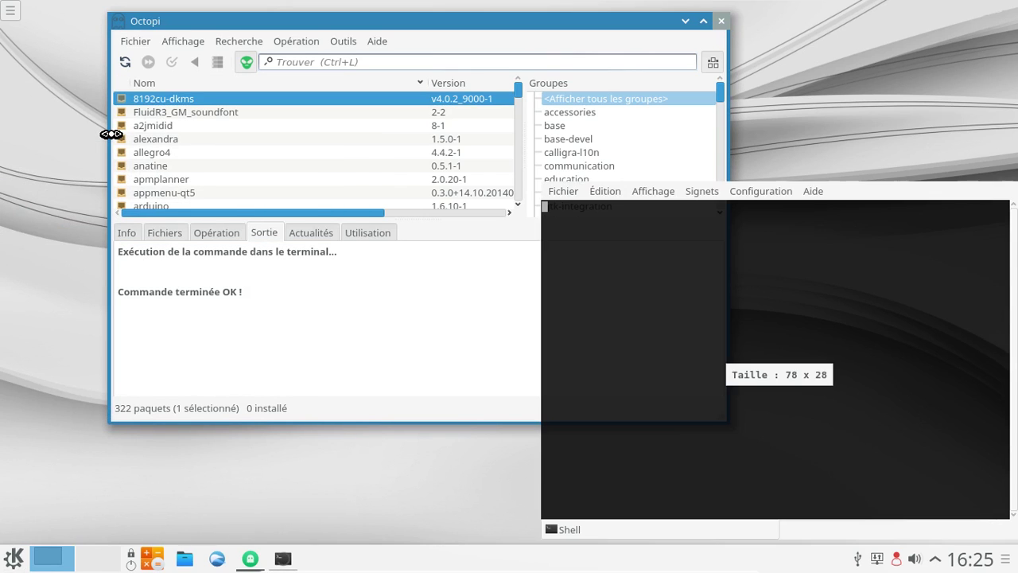
Refresh the package databases with sudo pacman -Syy, entering the account password.
text(usod)
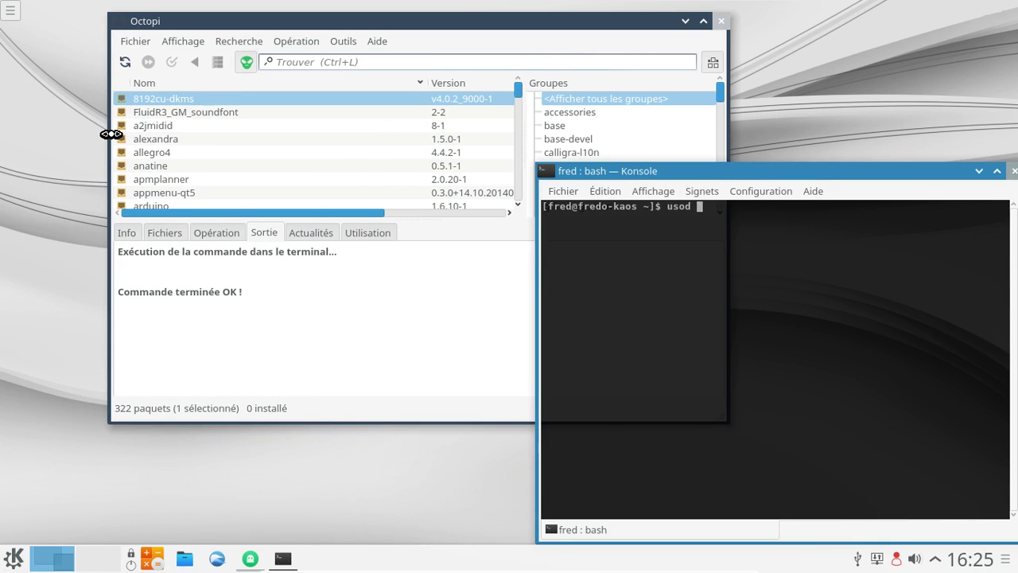
key(BackSpace)
key(BackSpace)
text(sudo pacman -Syy)
key(Return)
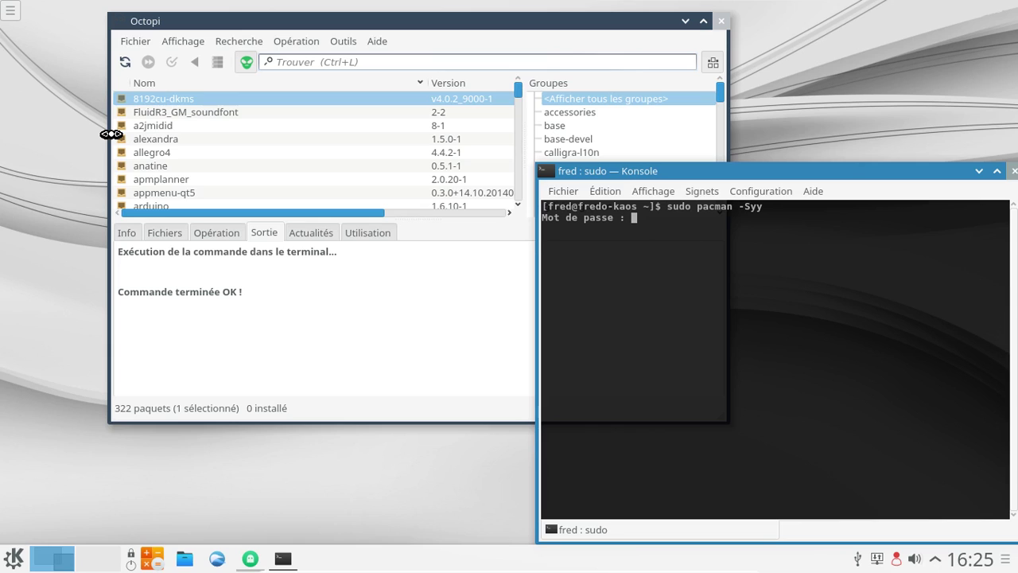
key(Return)
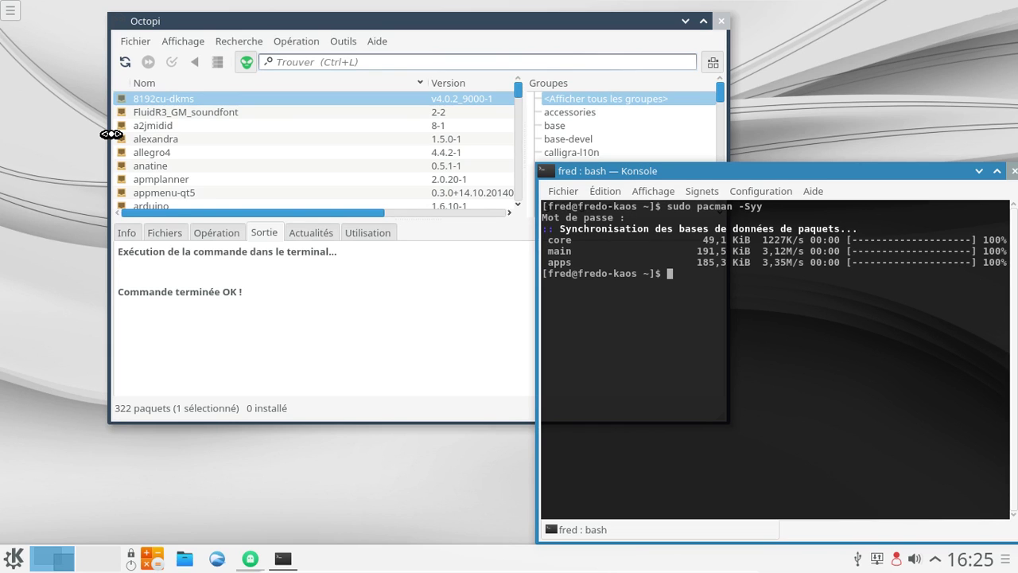
Try to upgrade the system with sudo pacman -Syua.
key(Up)
key(BackSpace)
text(ua)
key(Return)
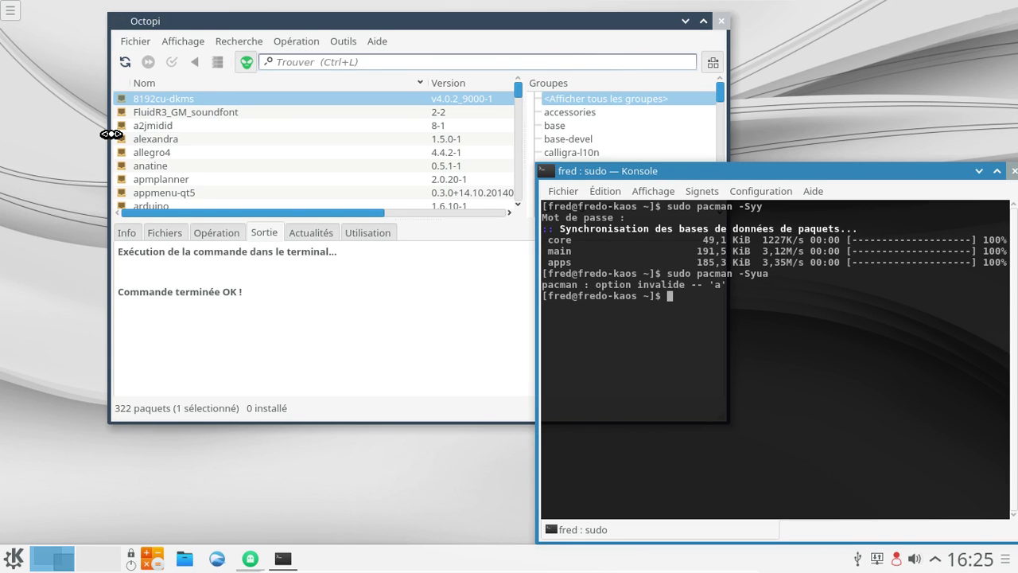
Run the full system upgrade with the corrected command sudo pacman -Syu.
key(Up)
key(BackSpace)
key(Return)
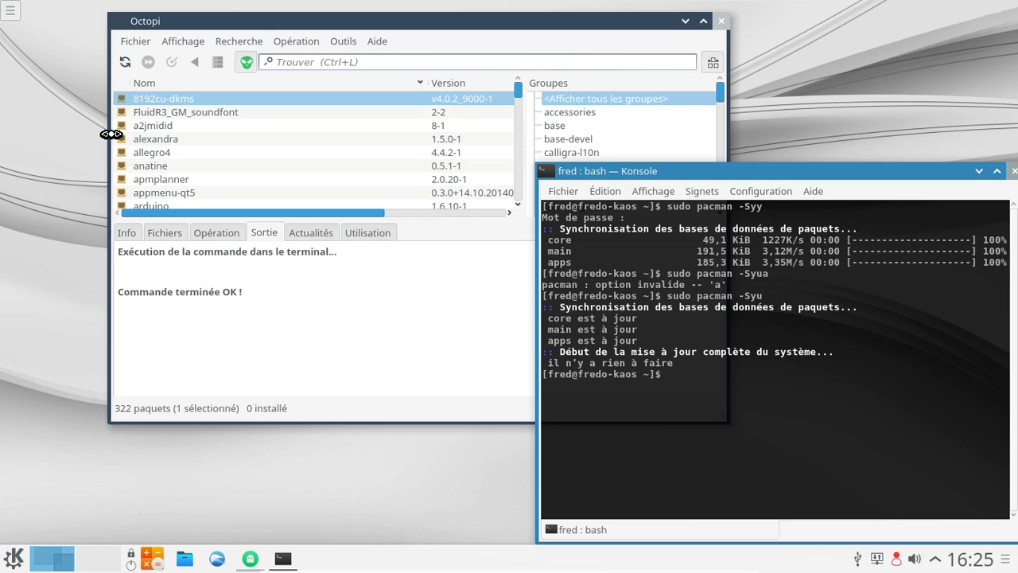
Check for running kcp processes with ps -A | grep kcp, and close Konsole.
text(ps -A | grep kcp)
key(Return)
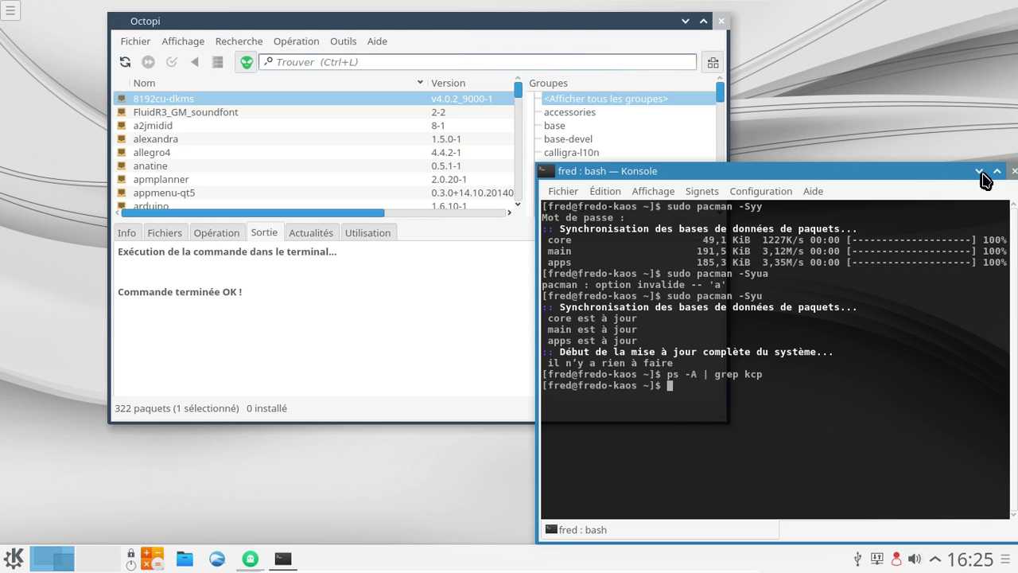
click(1012, 173)
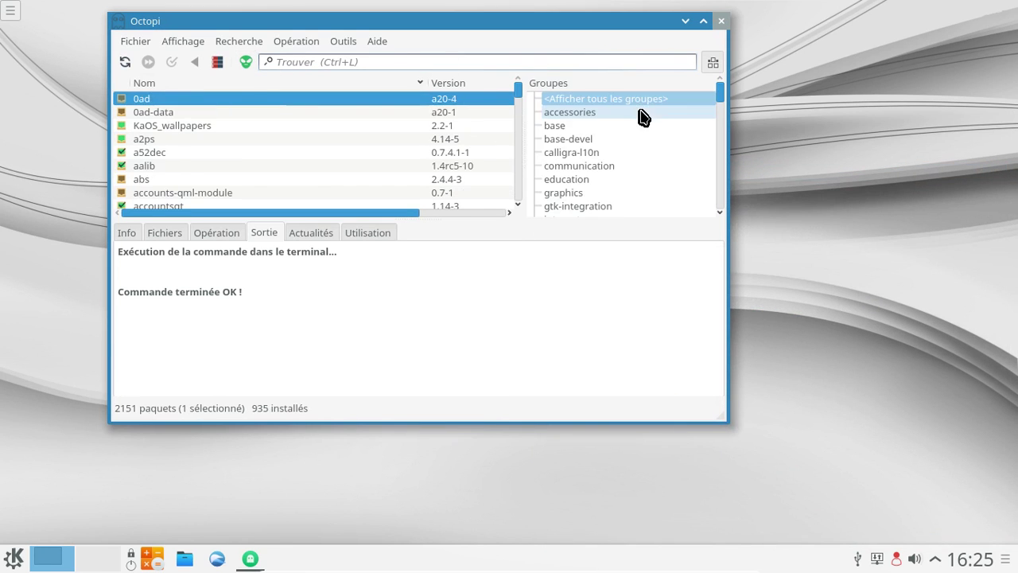
Close Octopi and shut down the KaOS system, confirming the shutdown immediately.
click(722, 22)
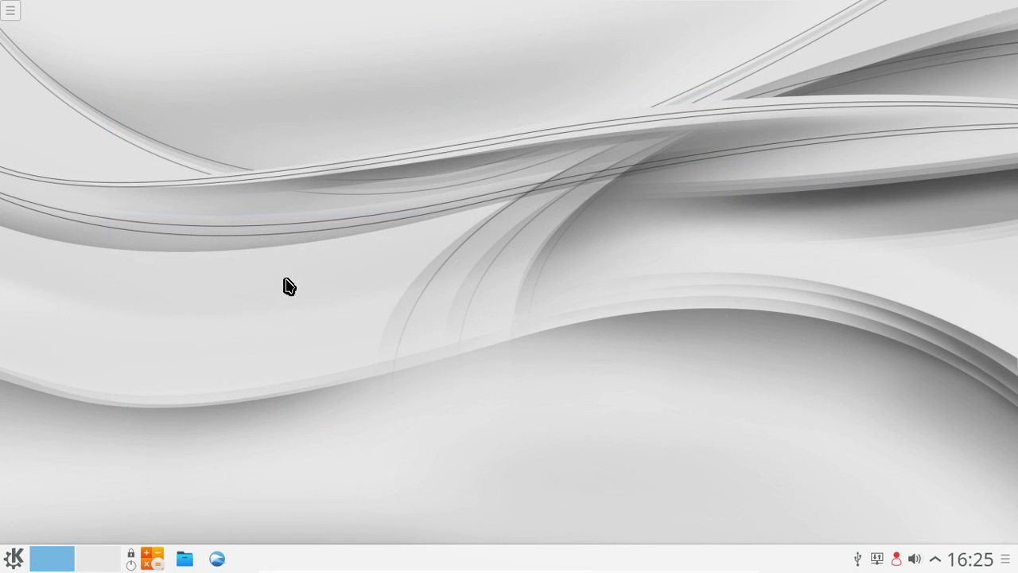
click(16, 559)
mouse_move(323, 504)
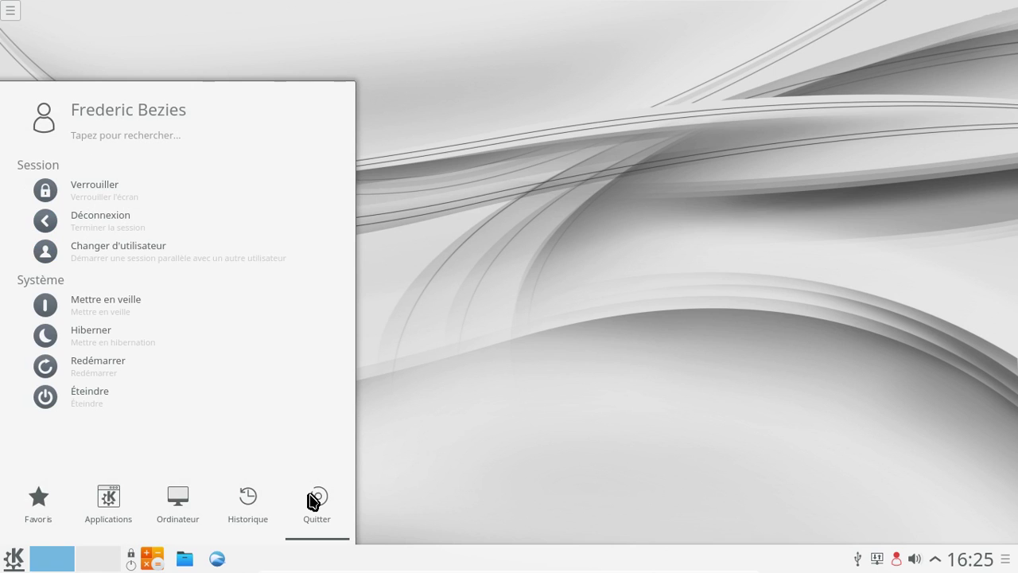
click(101, 399)
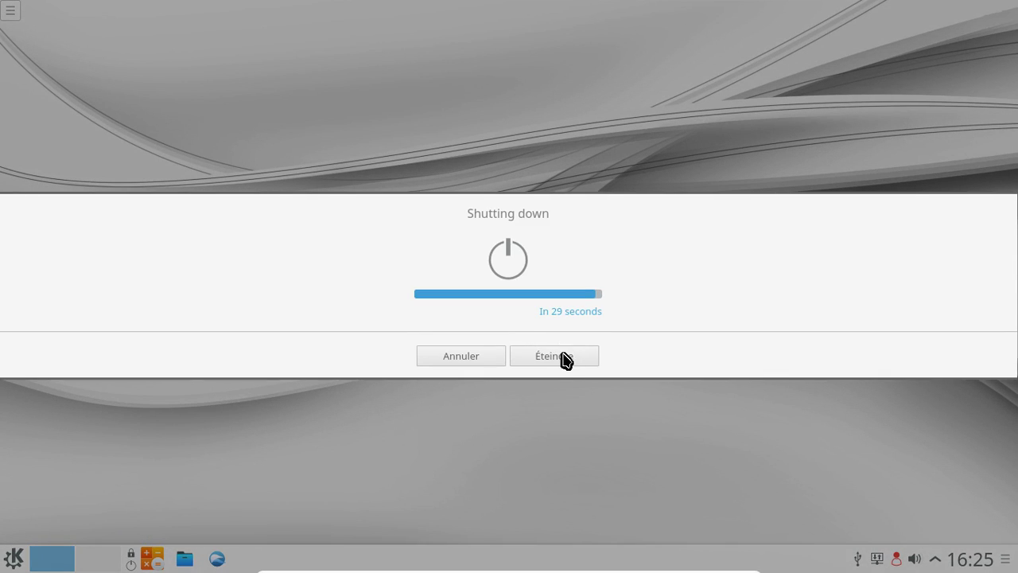
click(563, 355)
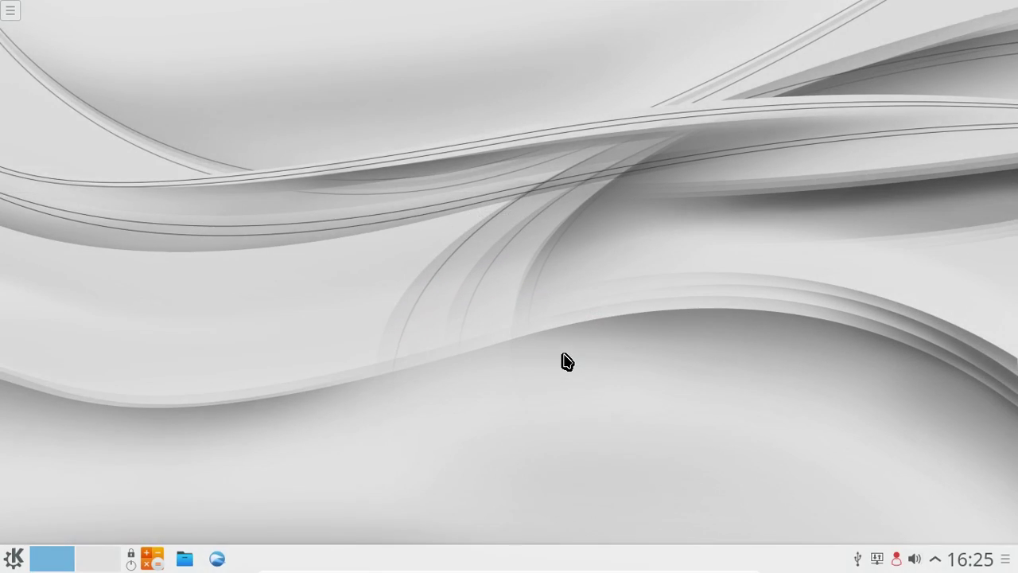